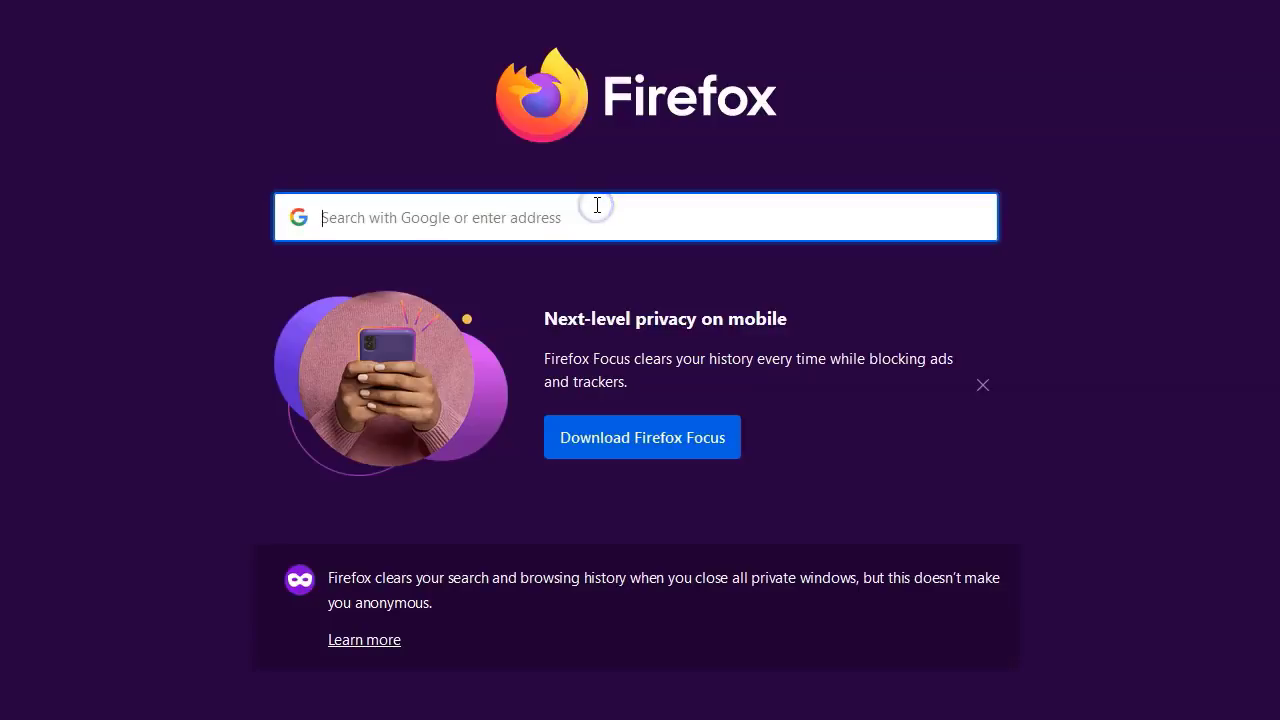
- Open Gmail and start creating a new Google account for personal use (Para mí)
{"action": "left_click", "coordinate": [597, 205]}
{"action": "left_click", "coordinate": [597, 208]}
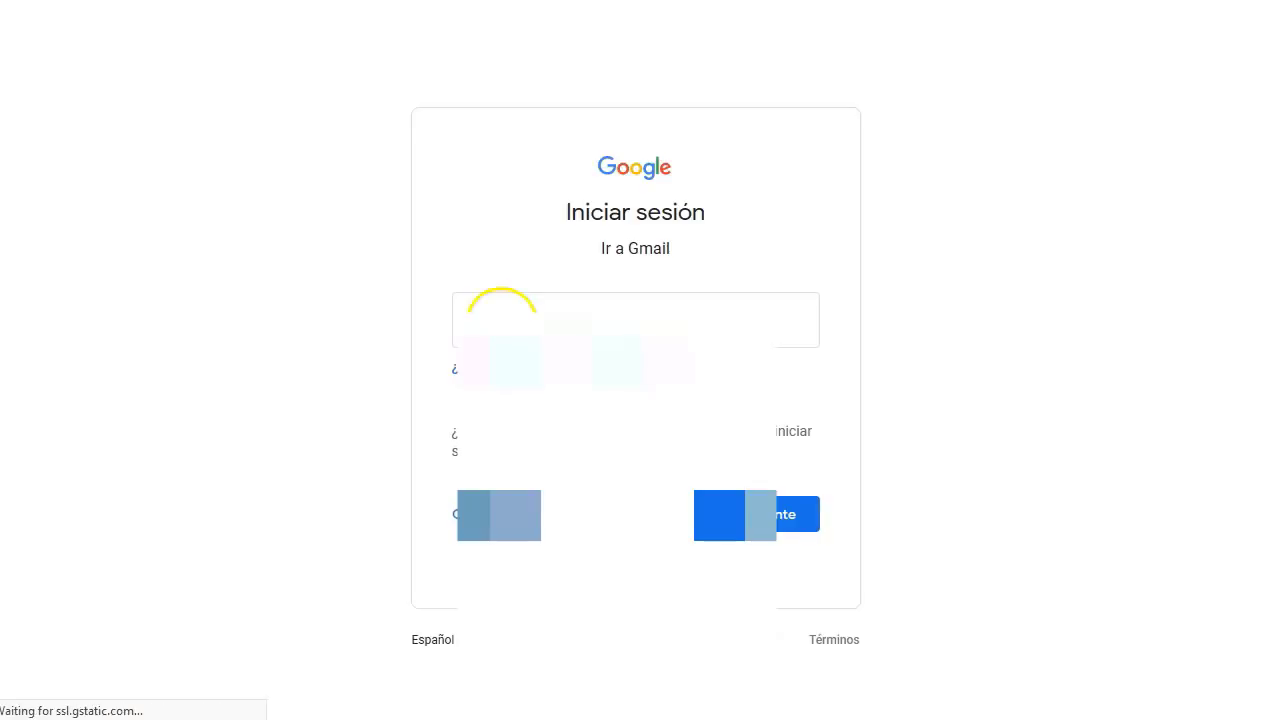
{"action": "left_click", "coordinate": [500, 320]}
{"action": "left_click", "coordinate": [899, 224]}
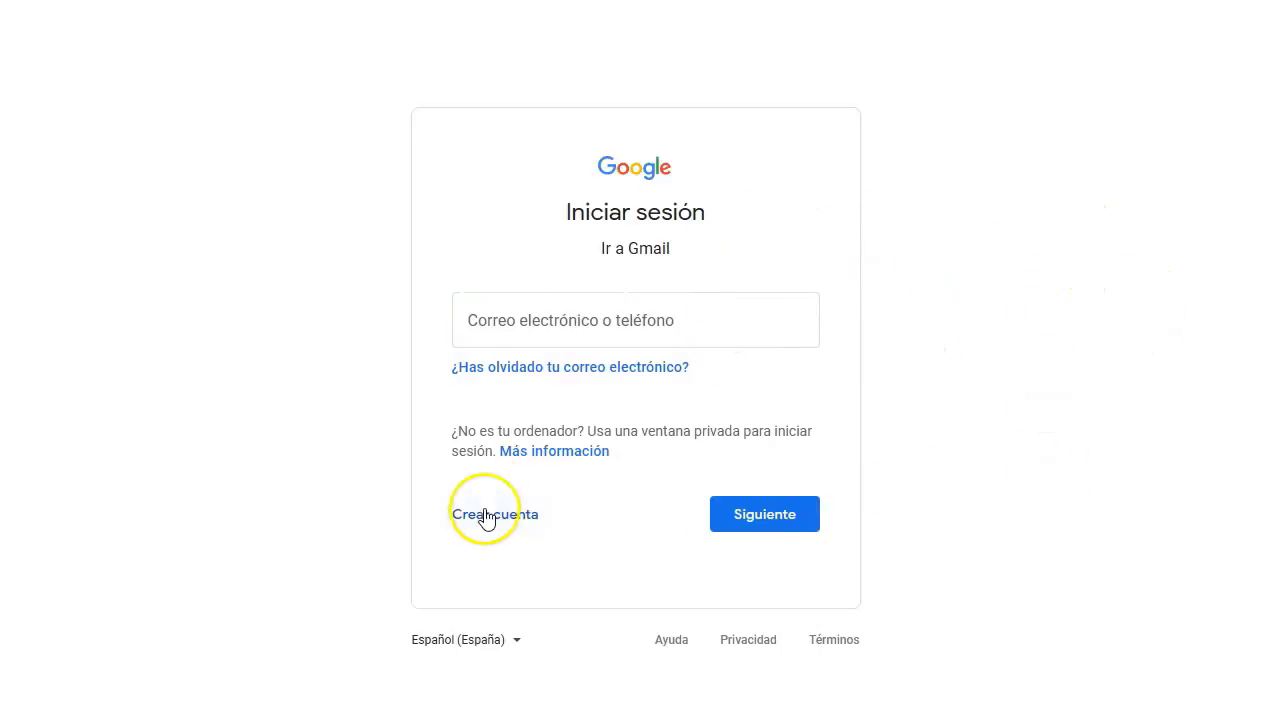
{"action": "left_click", "coordinate": [497, 516]}
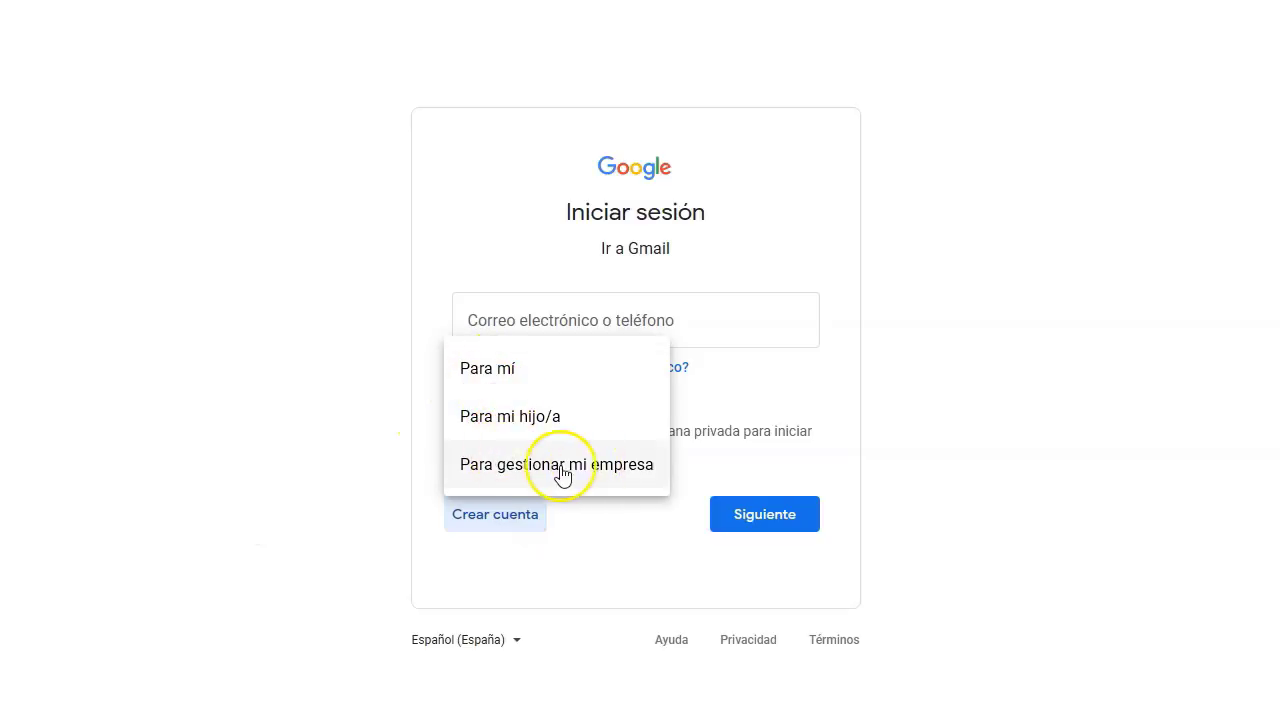
{"action": "left_click", "coordinate": [486, 366]}
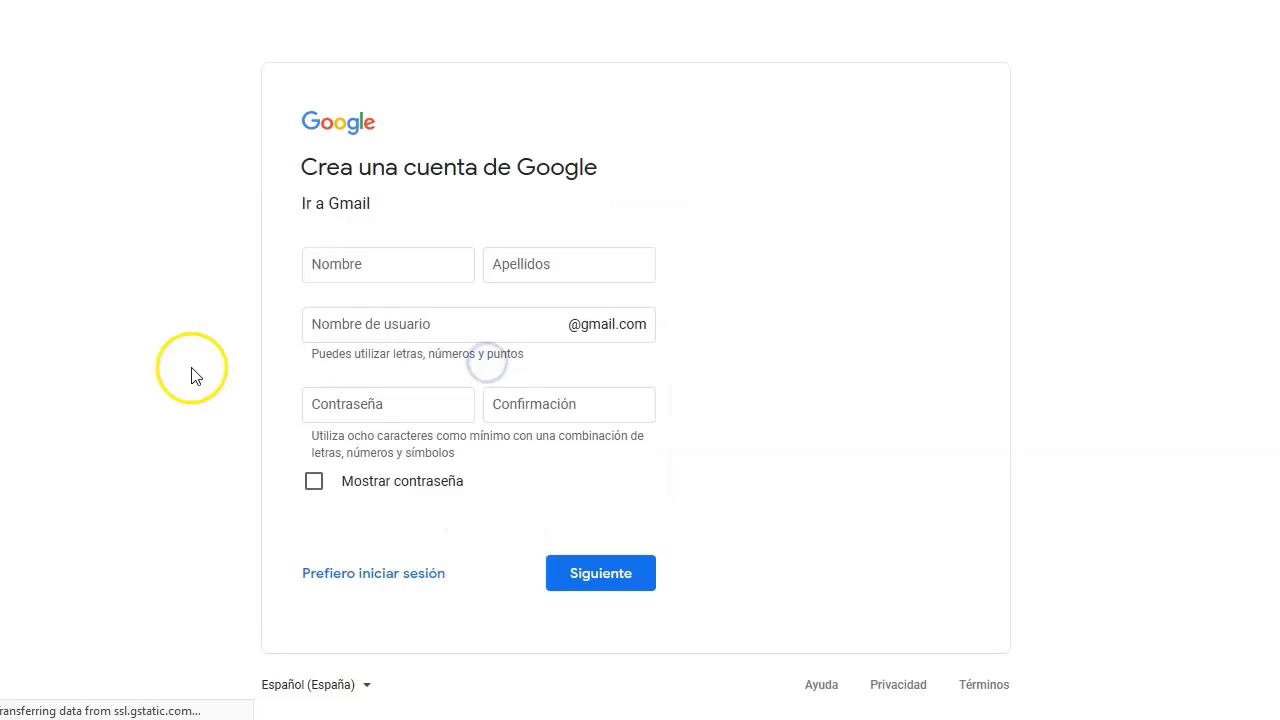
- Enter the first name and surname, then take the first suggested available username
{"action": "type", "text": "cupons"}
{"action": "double_click", "coordinate": [284, 271]}
{"action": "type", "text": "ads"}
{"action": "left_click", "coordinate": [514, 266]}
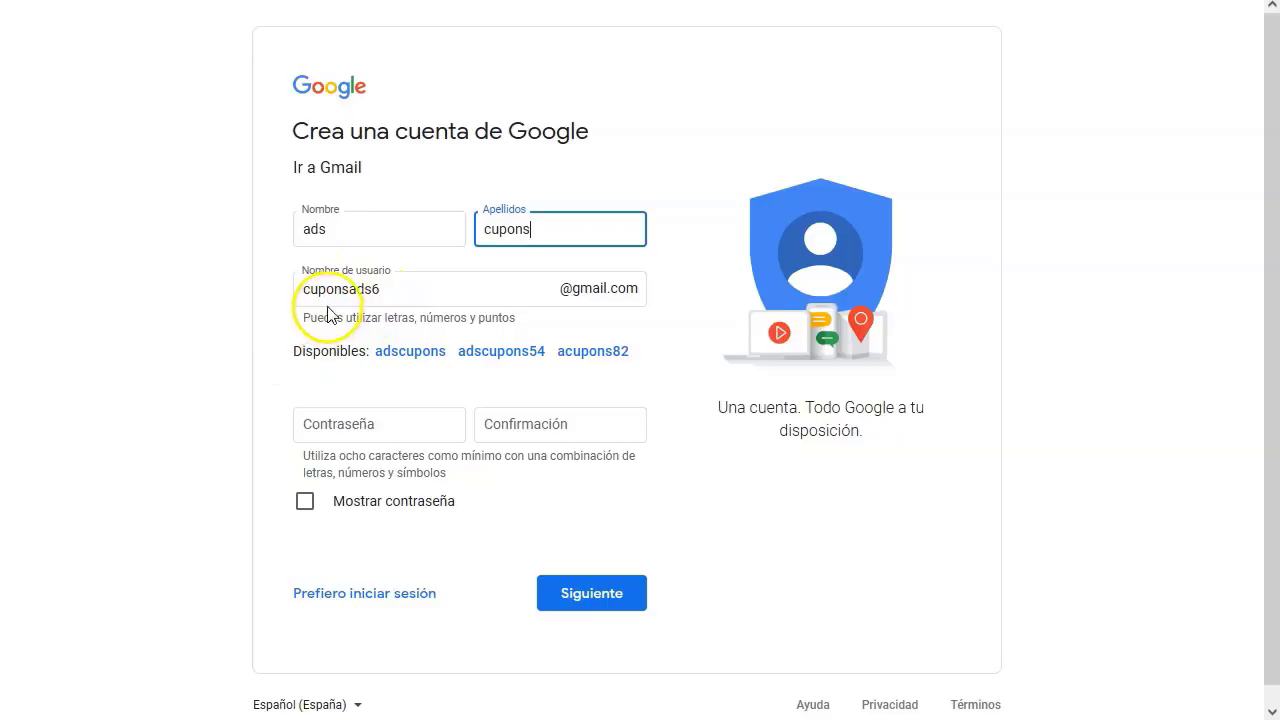
{"action": "left_click", "coordinate": [397, 289]}
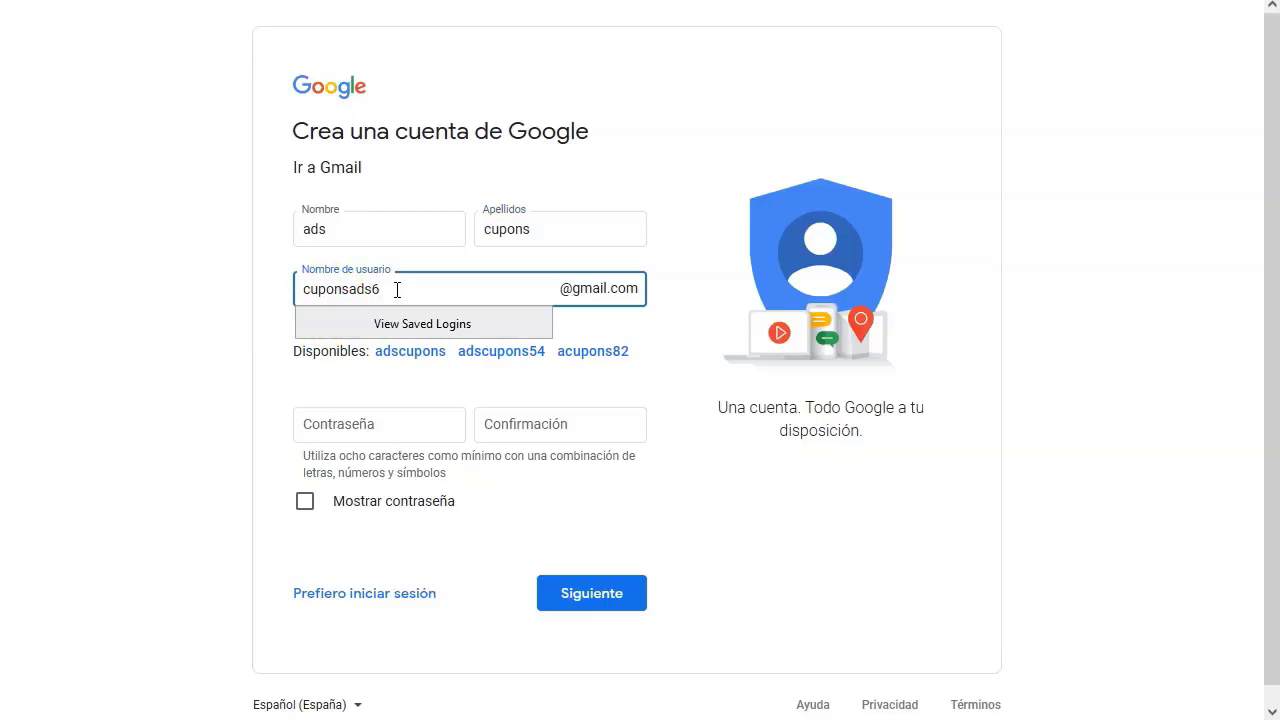
{"action": "left_click", "coordinate": [151, 436]}
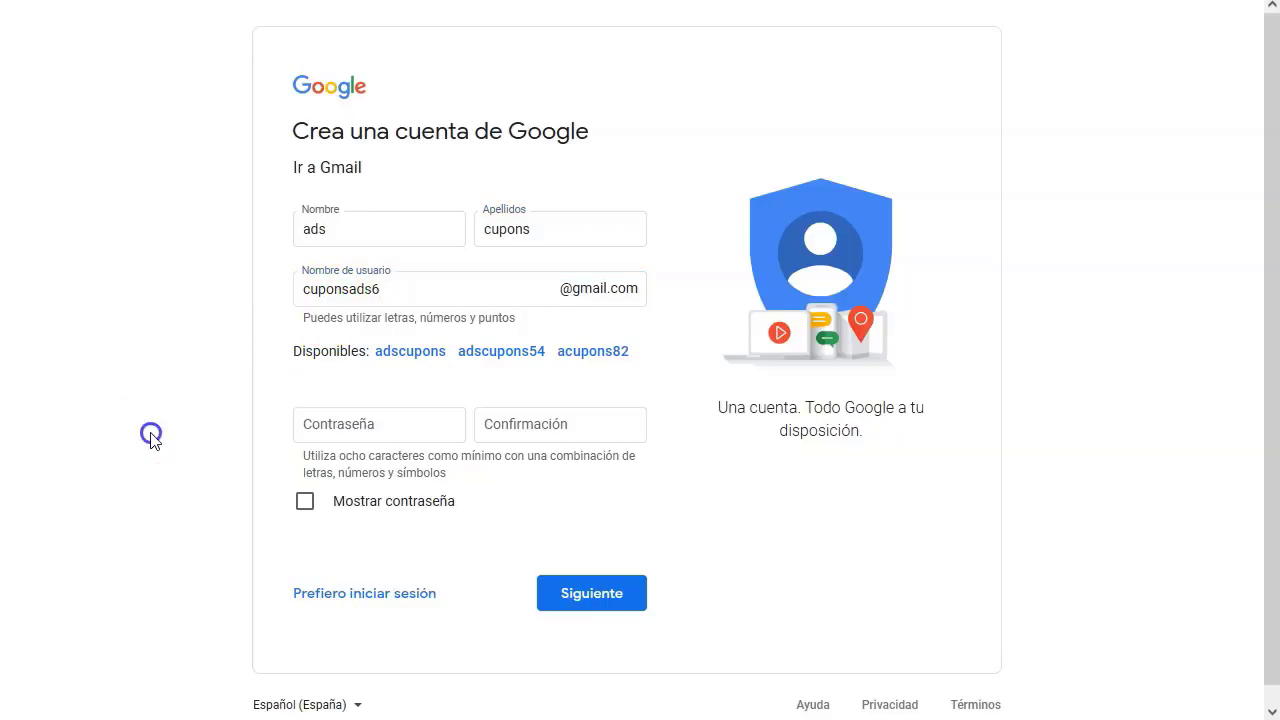
{"action": "left_click", "coordinate": [421, 360]}
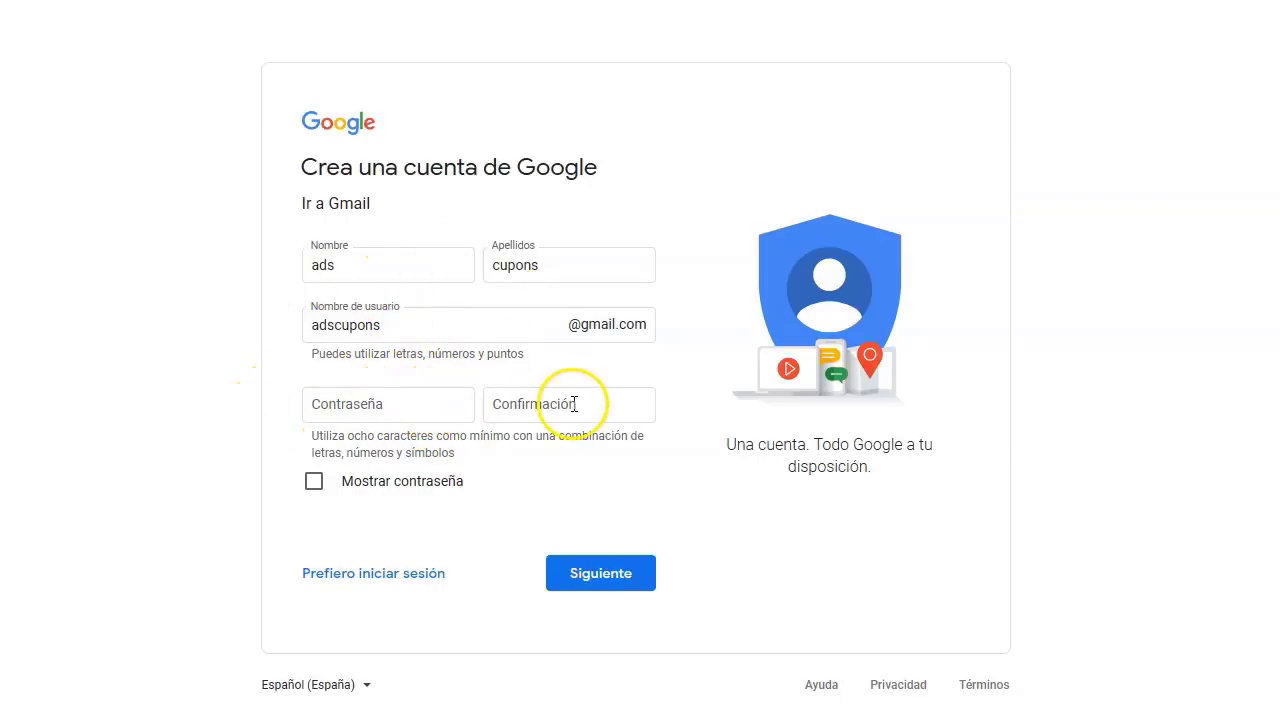
- Enter and confirm the account password, then submit the sign-up form
{"action": "left_click", "coordinate": [435, 415]}
{"action": "type", "text": "a"}
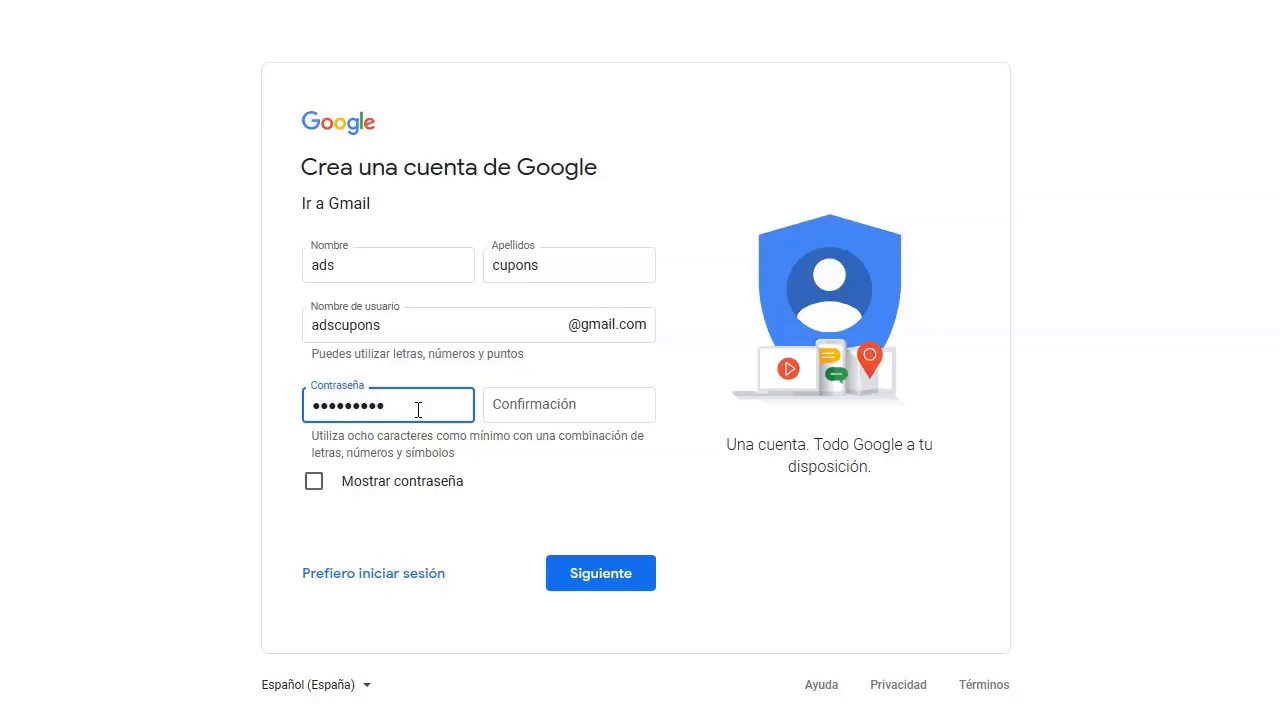
{"action": "key", "text": "Tab"}
{"action": "type", "text": "ads"}
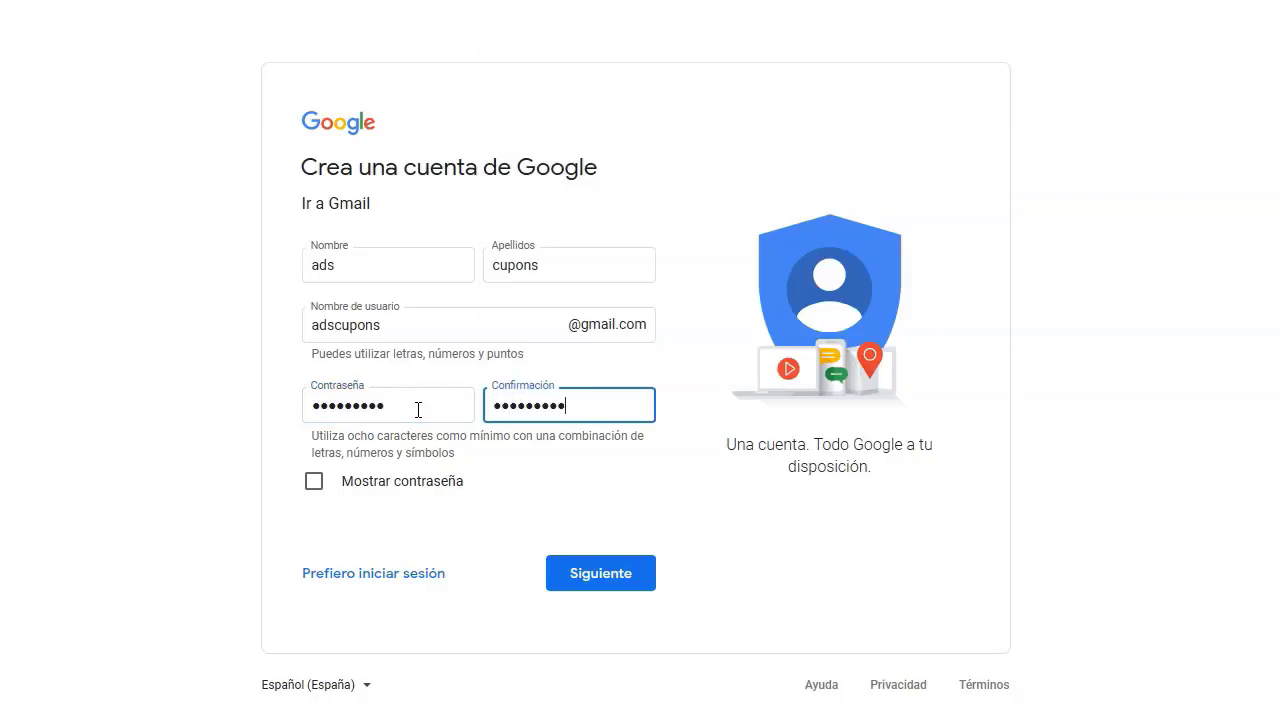
{"action": "key", "text": "Tab"}
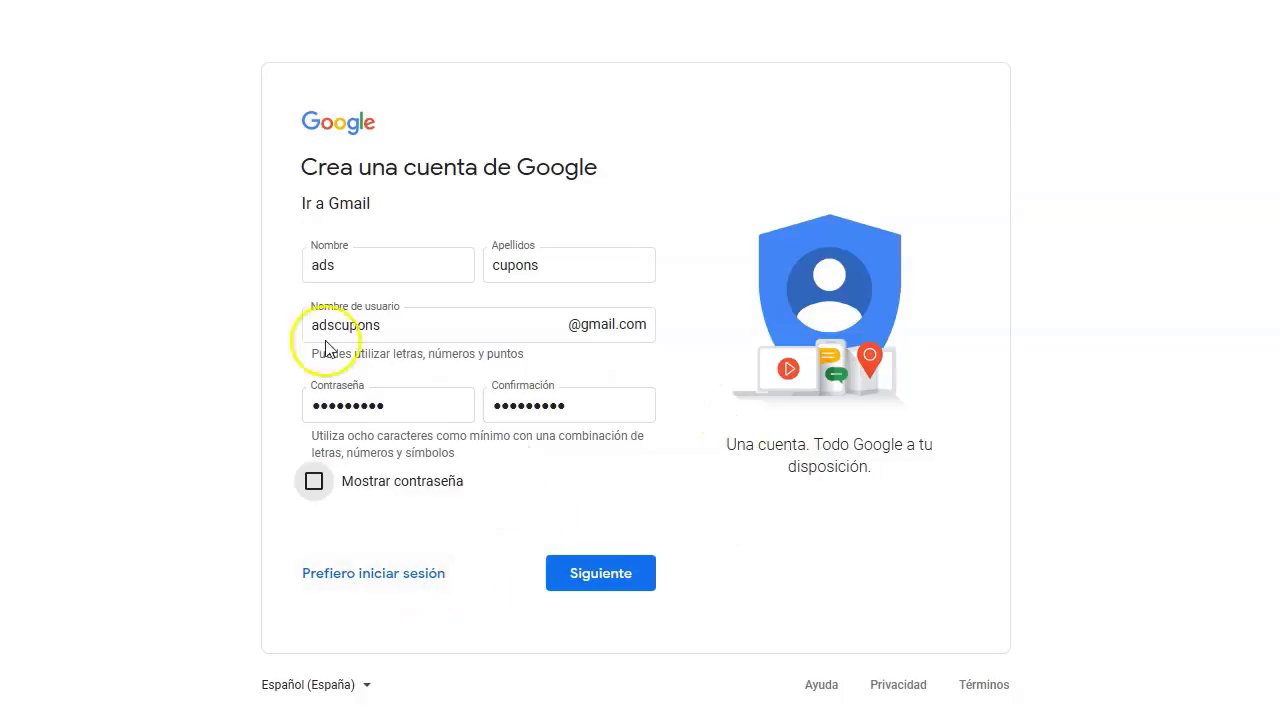
{"action": "left_click", "coordinate": [600, 578]}
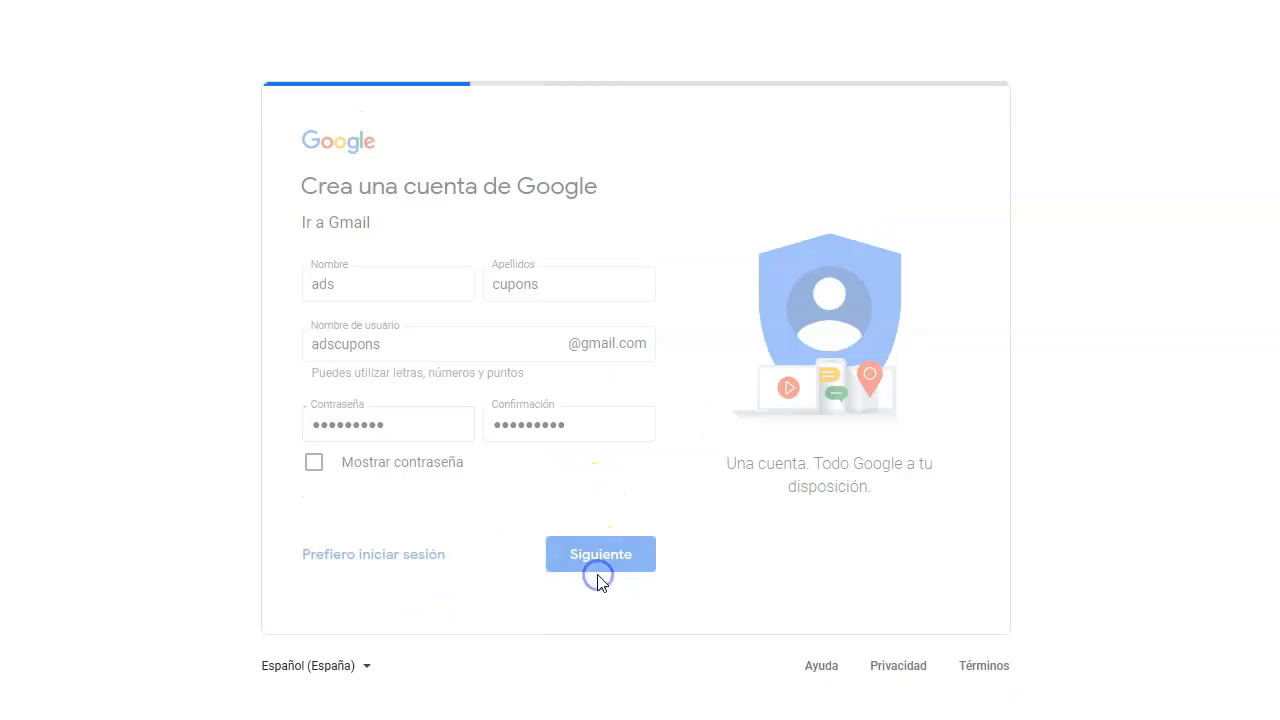
- Verify the new account with the phone number and the G- code
{"action": "left_click", "coordinate": [603, 350]}
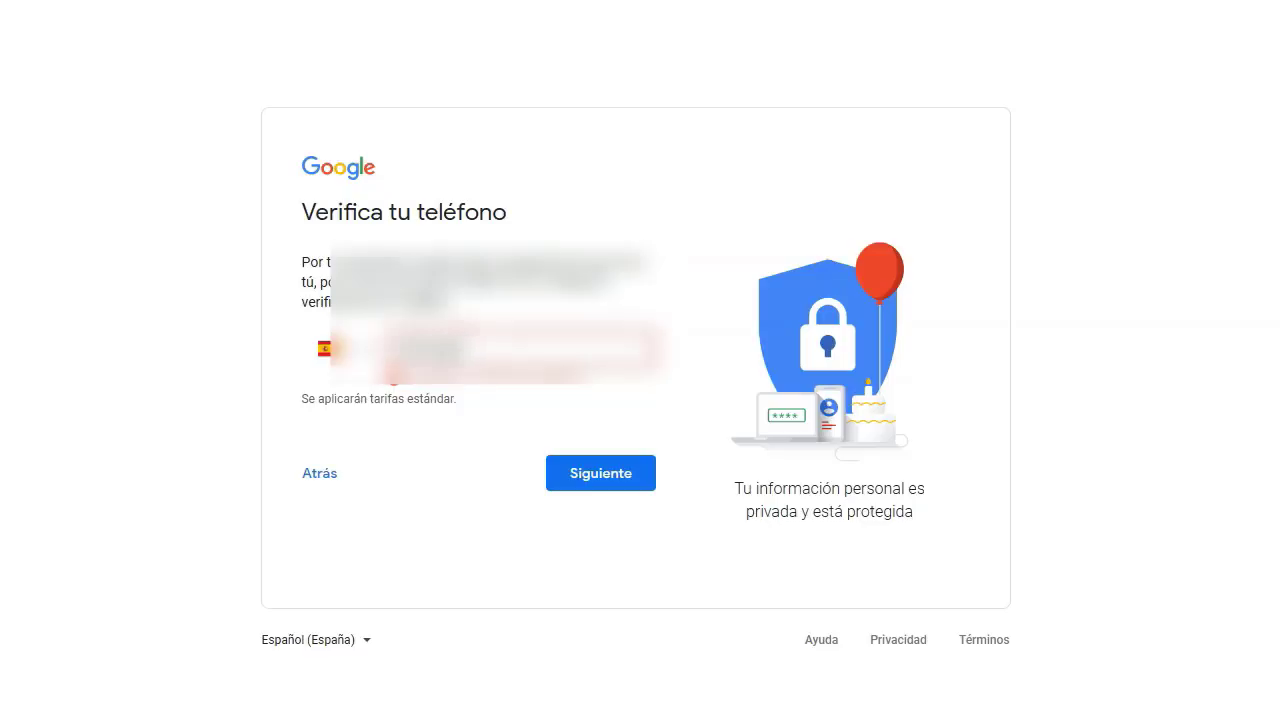
{"action": "left_click", "coordinate": [600, 473]}
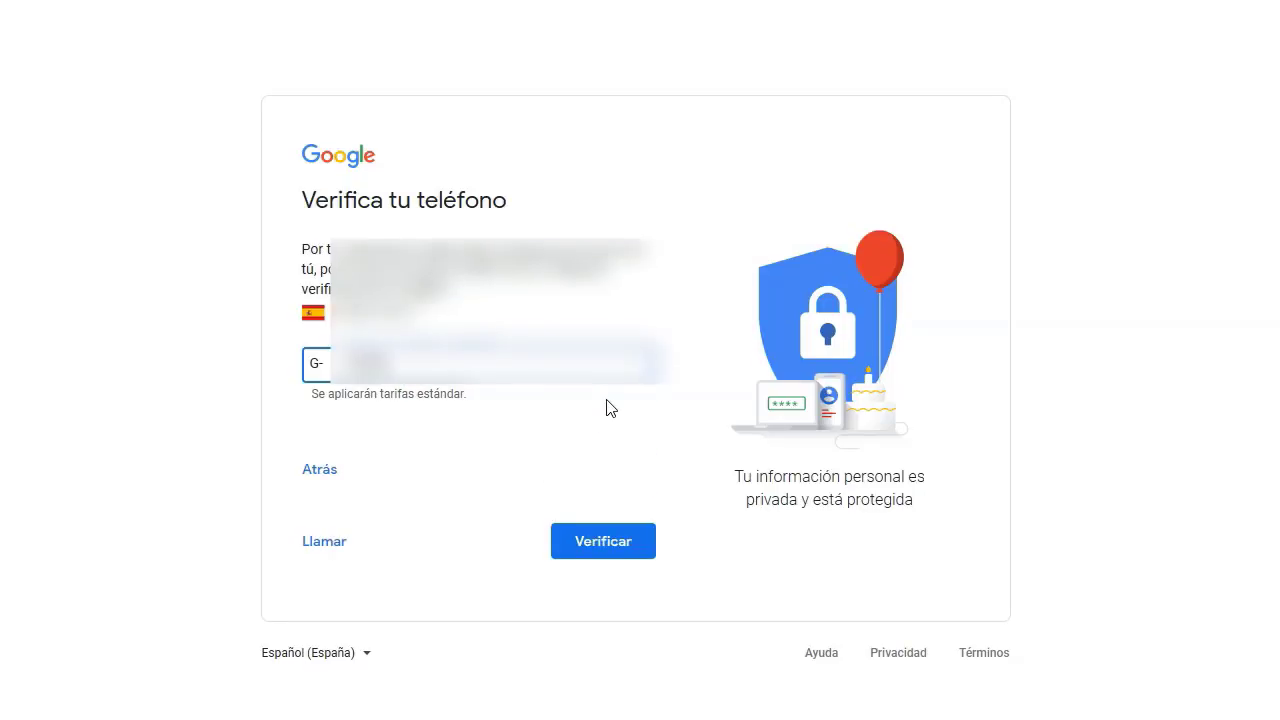
{"action": "left_click", "coordinate": [590, 542]}
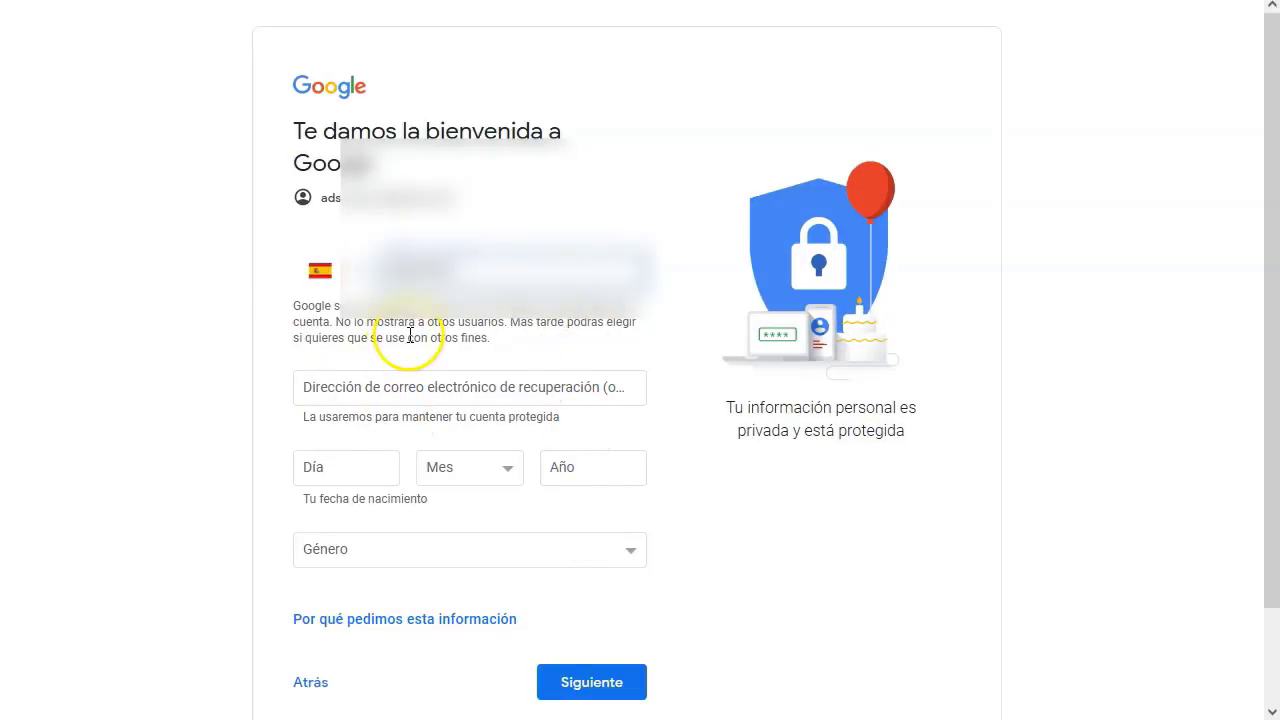
- Fill in the recovery e-mail and birth date, set gender to Prefiero no decirlo, and submit
{"action": "scroll", "coordinate": [410, 336], "scroll_direction": "down", "scroll_amount": 1}
{"action": "left_click", "coordinate": [410, 281]}
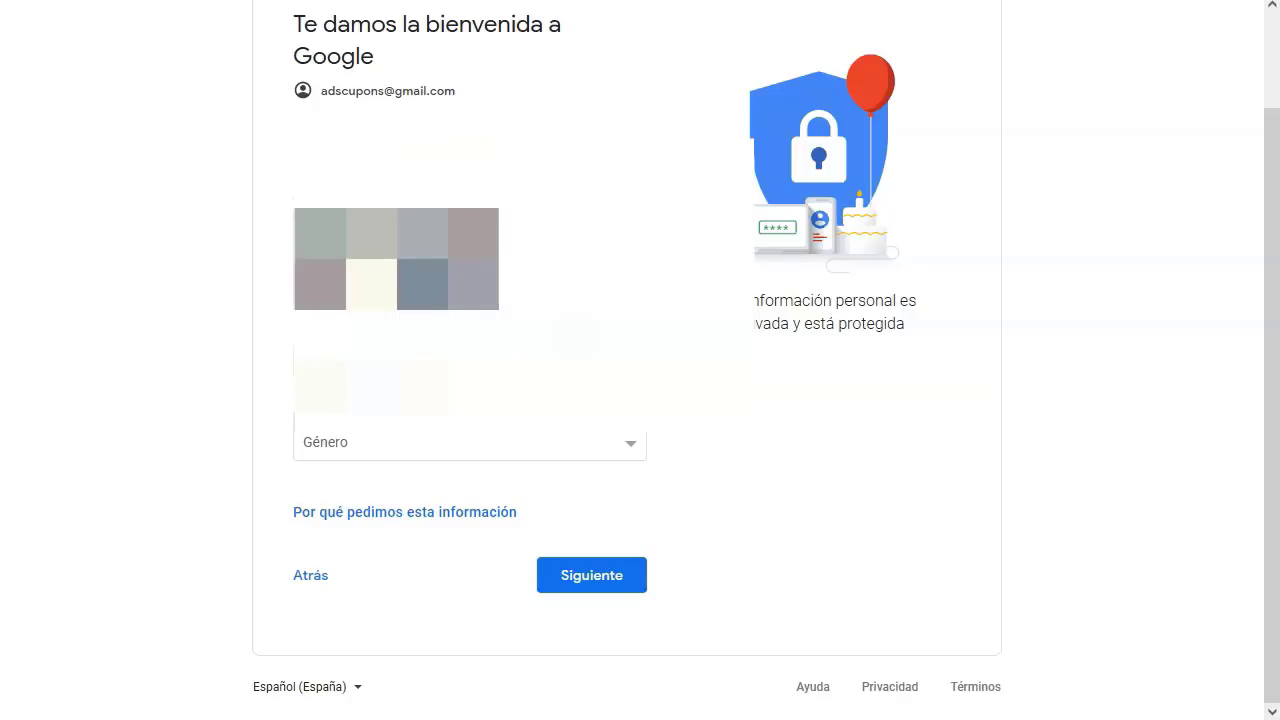
{"action": "left_click", "coordinate": [380, 442]}
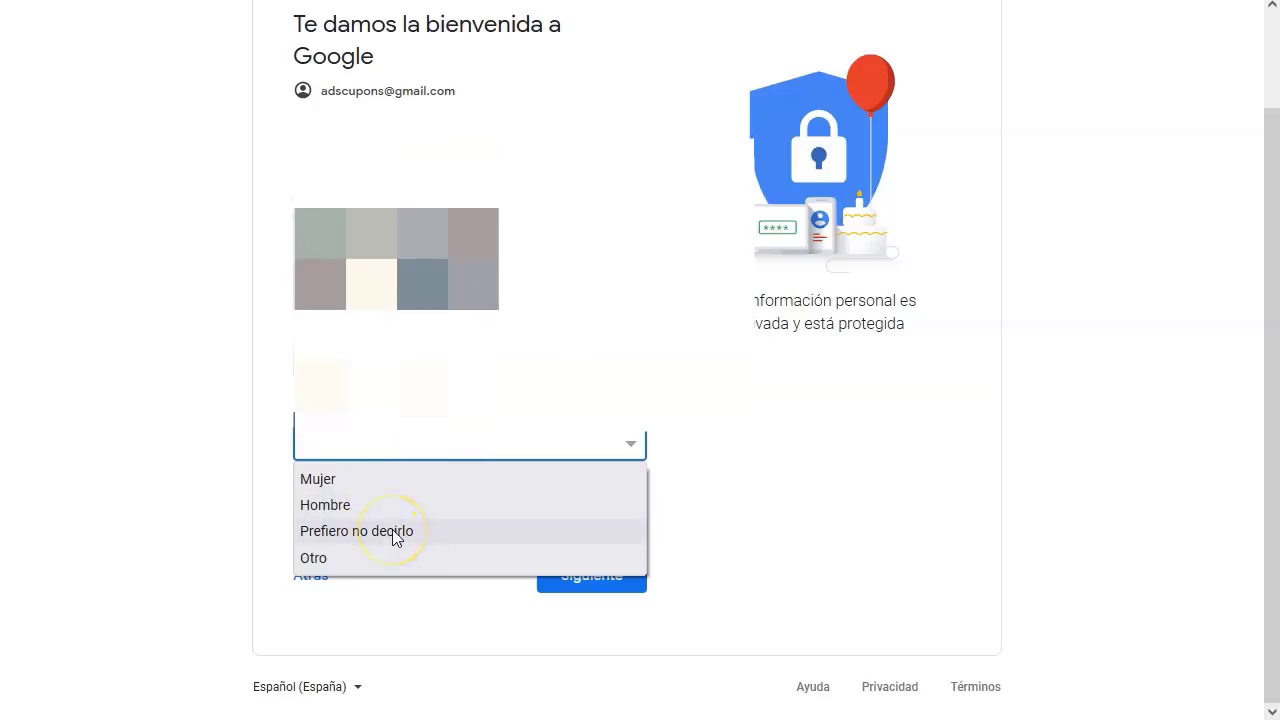
{"action": "left_click", "coordinate": [350, 479]}
{"action": "left_click", "coordinate": [402, 442]}
{"action": "left_click", "coordinate": [378, 529]}
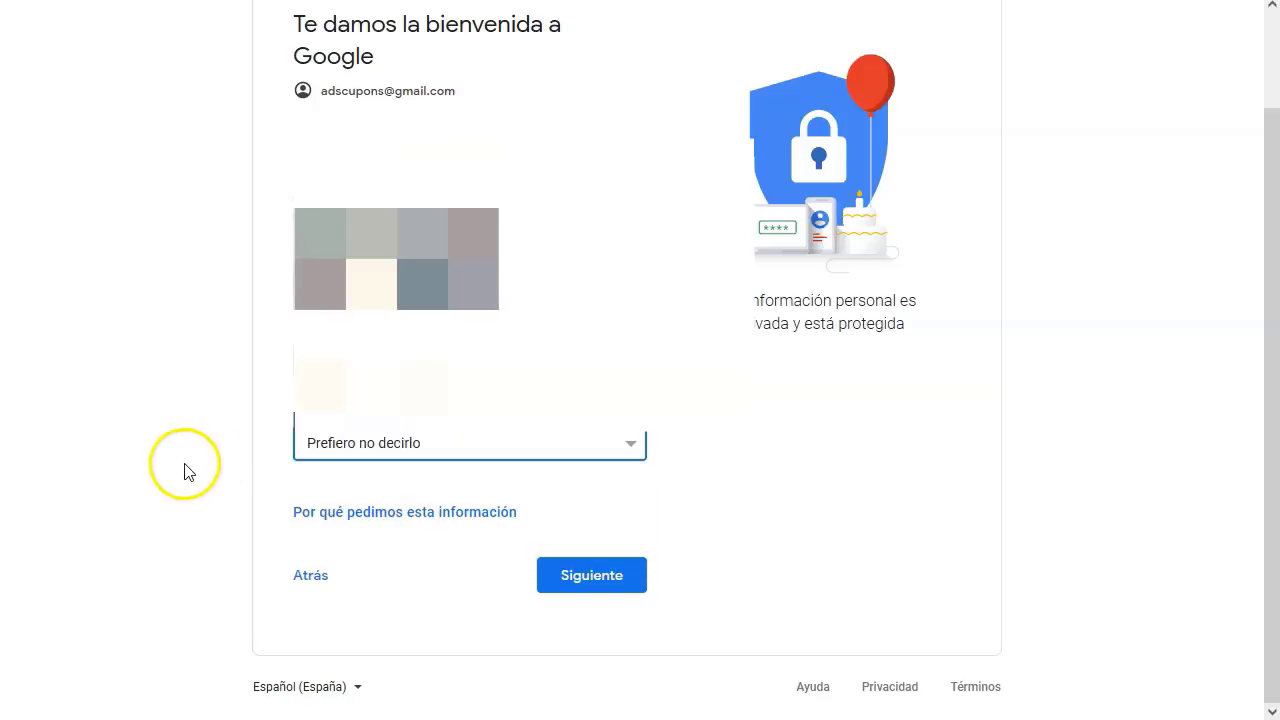
{"action": "left_click", "coordinate": [552, 572]}
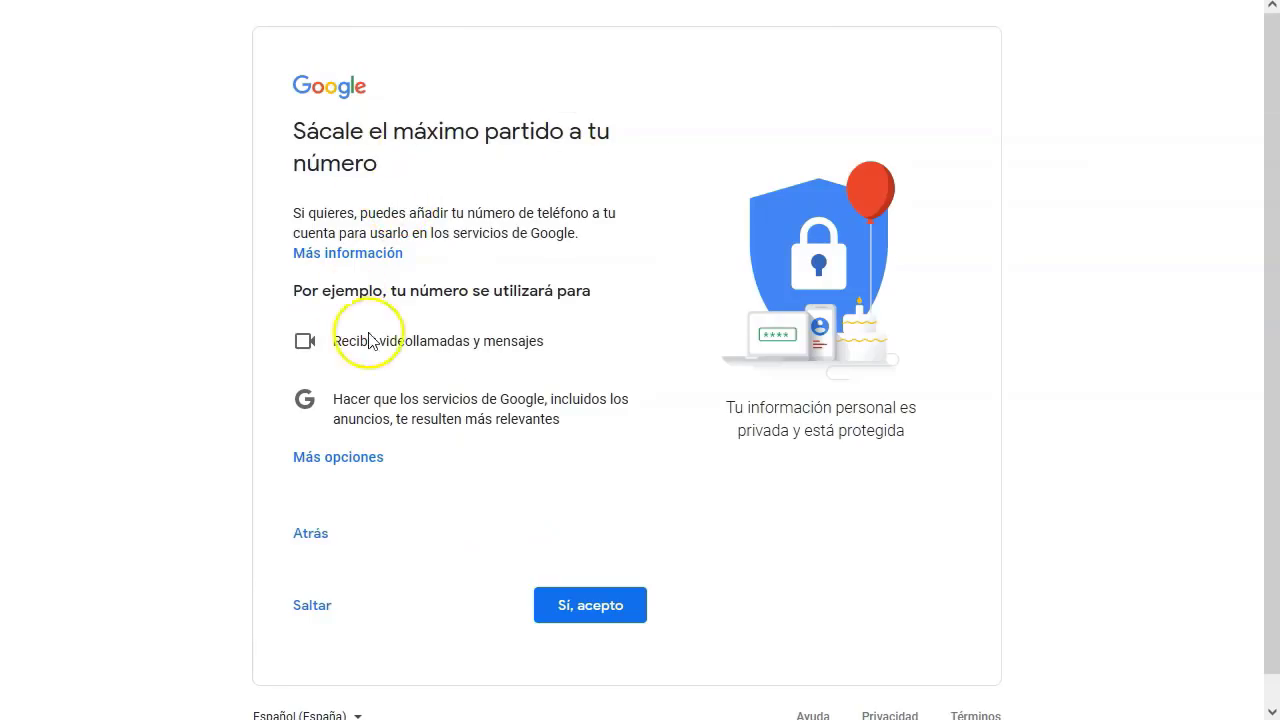
- Skip linking the phone number and choose Personalización rápida
{"action": "left_click", "coordinate": [318, 606]}
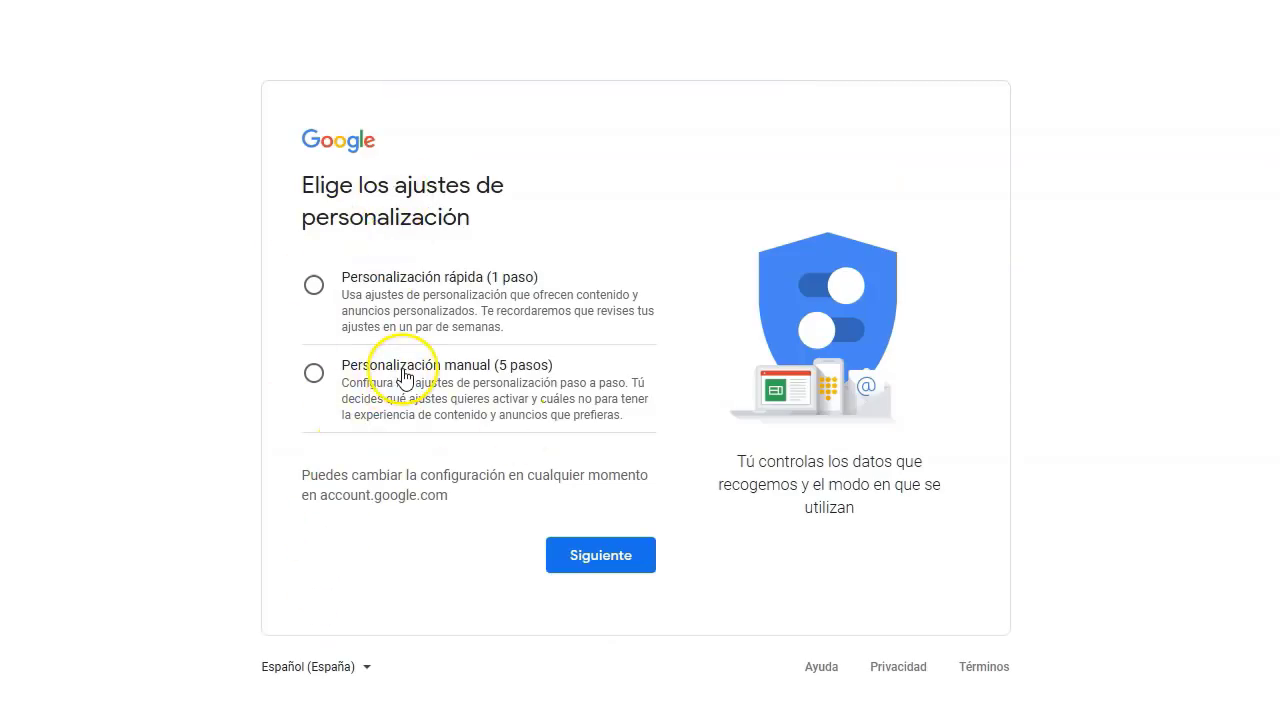
{"action": "left_click", "coordinate": [388, 277]}
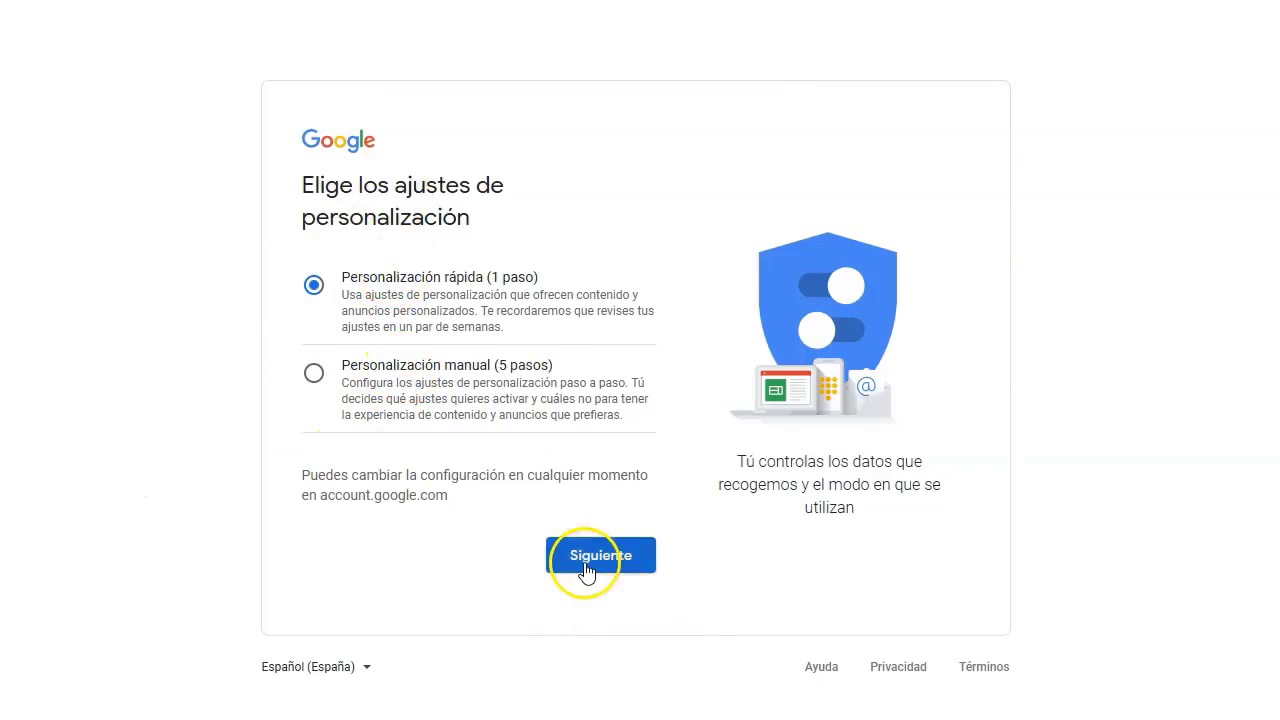
{"action": "left_click", "coordinate": [587, 566]}
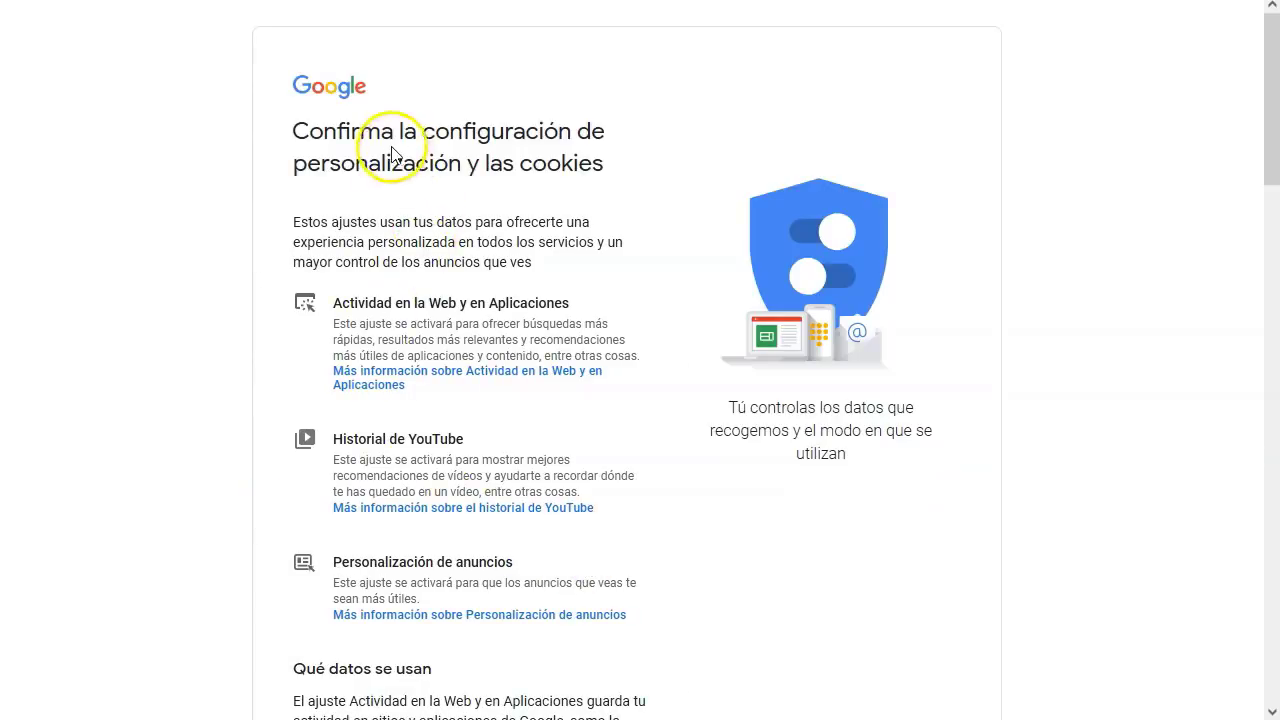
- Confirm the quick personalisation settings and accept Privacidad y Términos
{"action": "scroll", "coordinate": [543, 409], "scroll_direction": "down", "scroll_amount": 12}
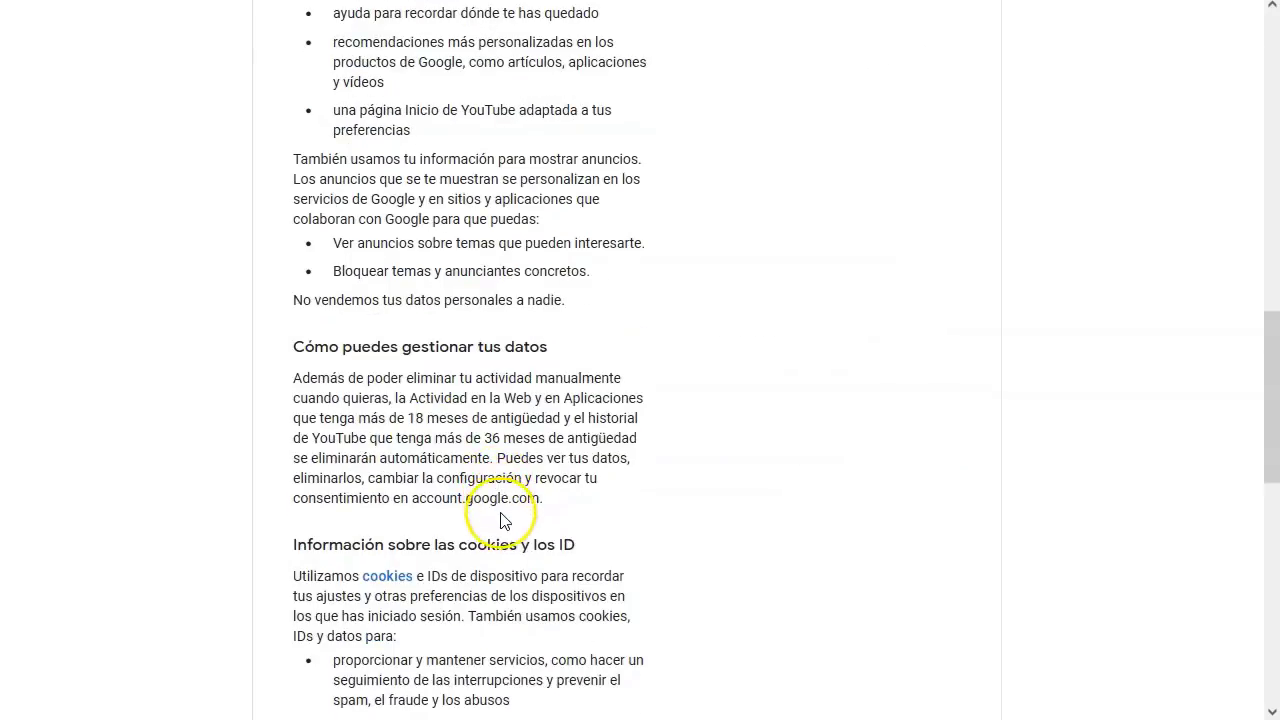
{"action": "scroll", "coordinate": [503, 523], "scroll_direction": "down", "scroll_amount": 10}
{"action": "left_click", "coordinate": [591, 585]}
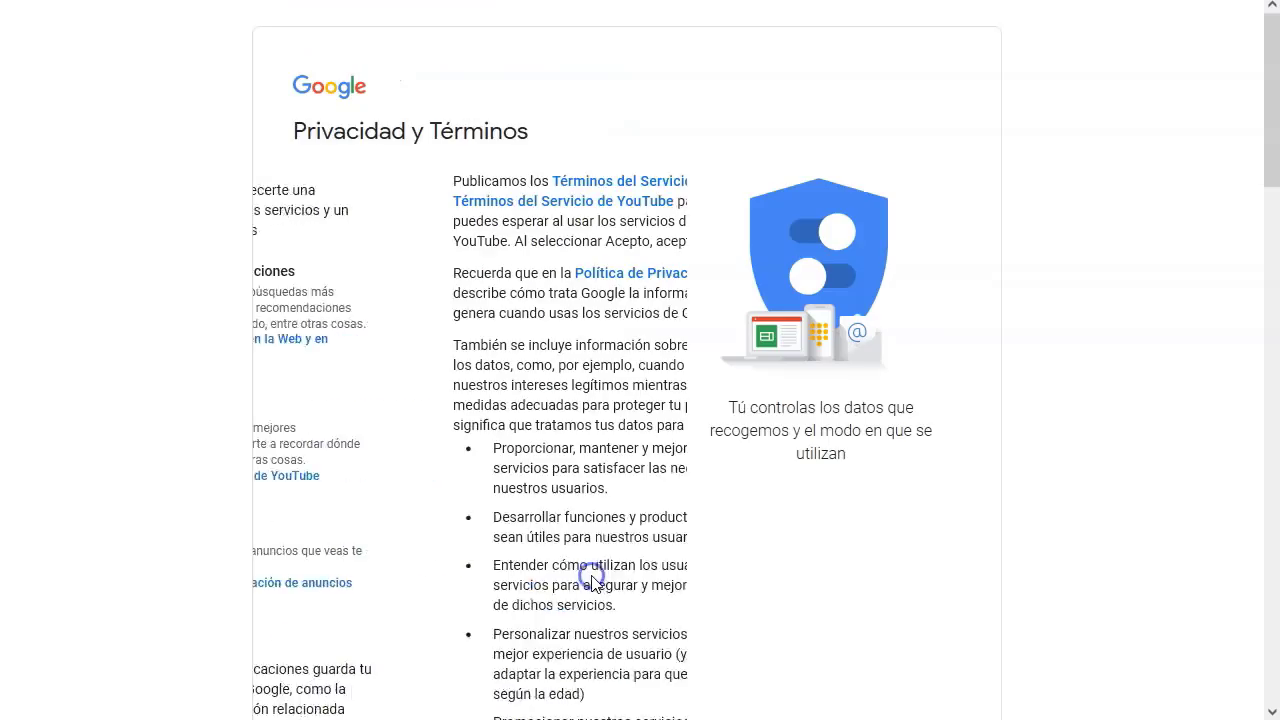
{"action": "scroll", "coordinate": [537, 537], "scroll_direction": "down", "scroll_amount": 12}
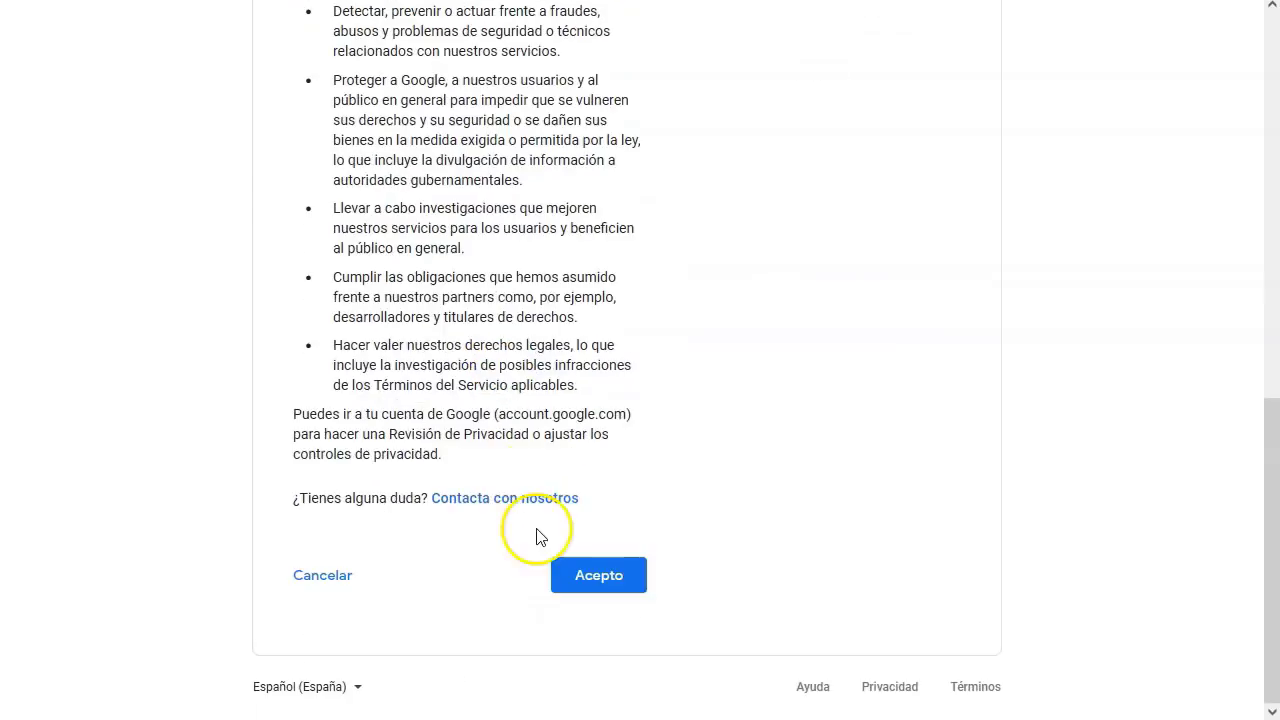
{"action": "left_click", "coordinate": [586, 576]}
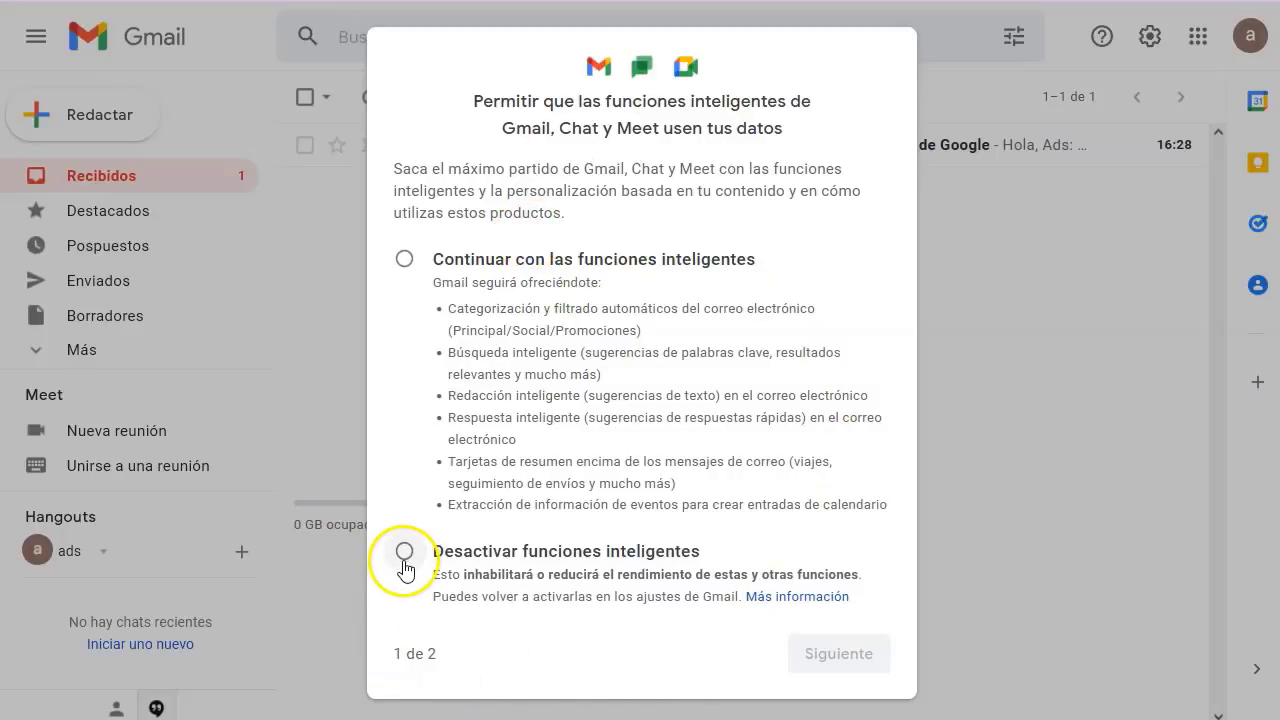
- Turn off Gmail's smart features and reload Gmail
{"action": "left_click", "coordinate": [404, 553]}
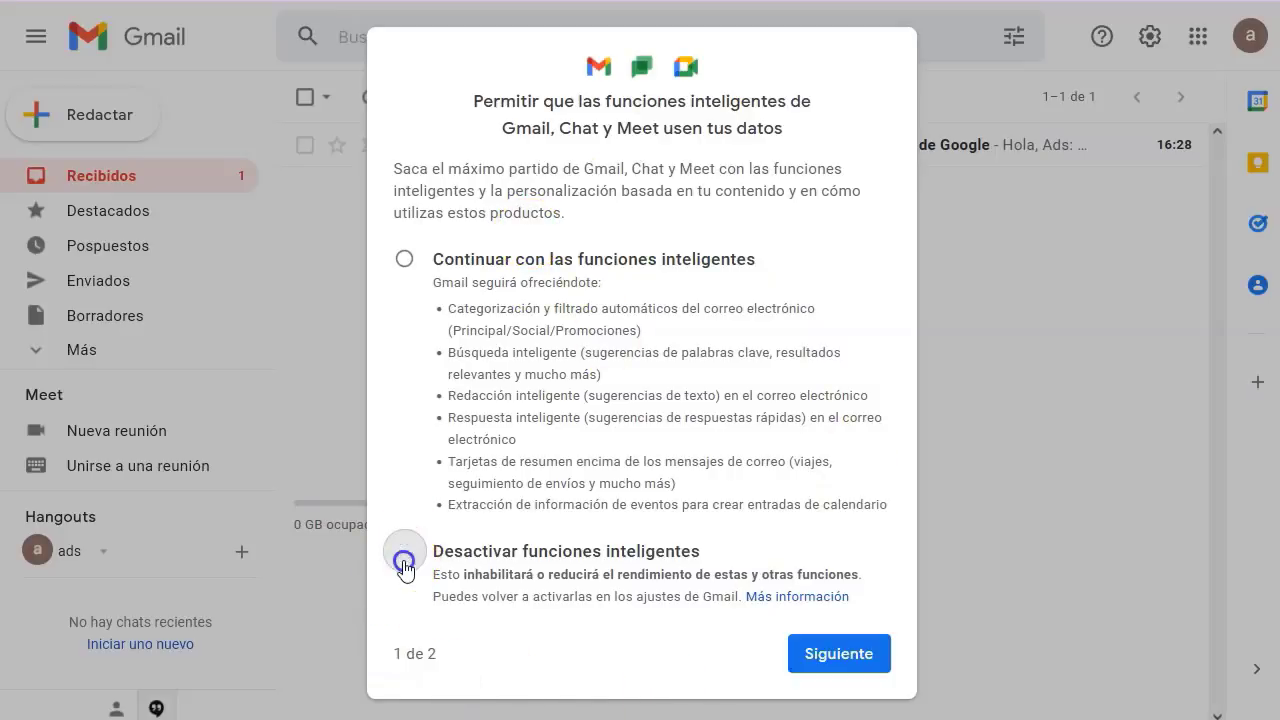
{"action": "left_click", "coordinate": [851, 663]}
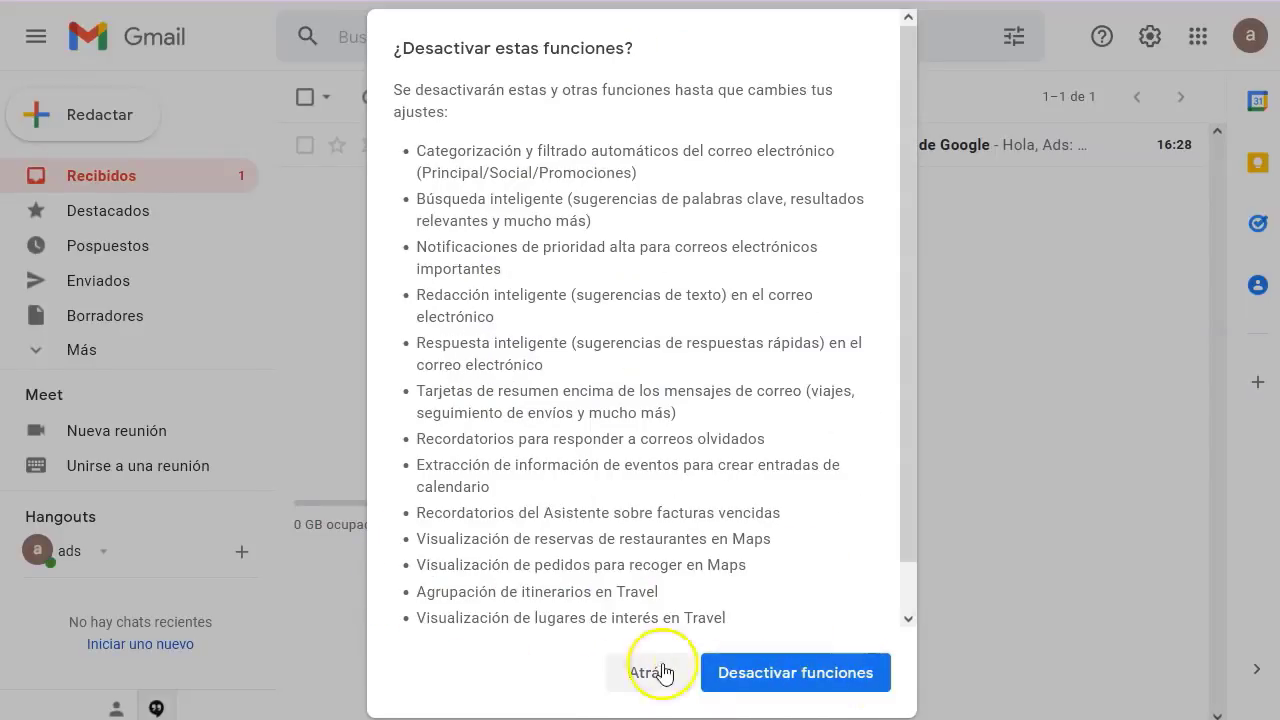
{"action": "left_click", "coordinate": [766, 674]}
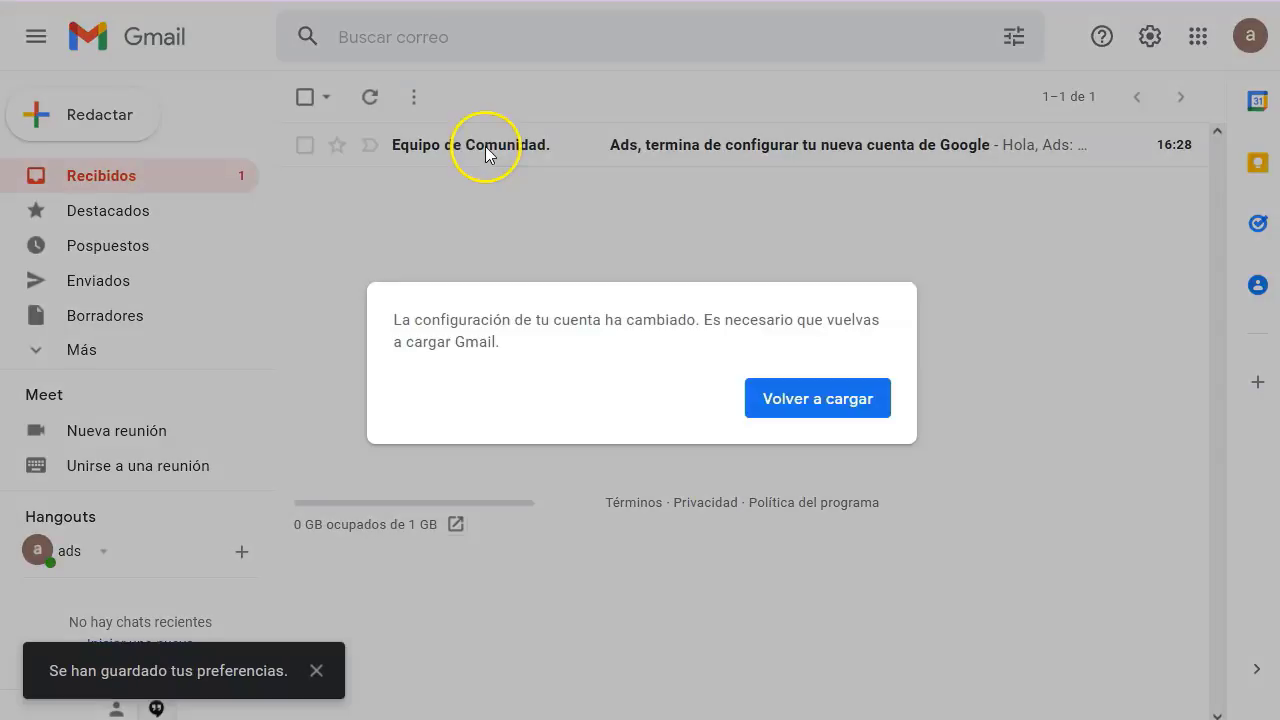
{"action": "left_click", "coordinate": [812, 405]}
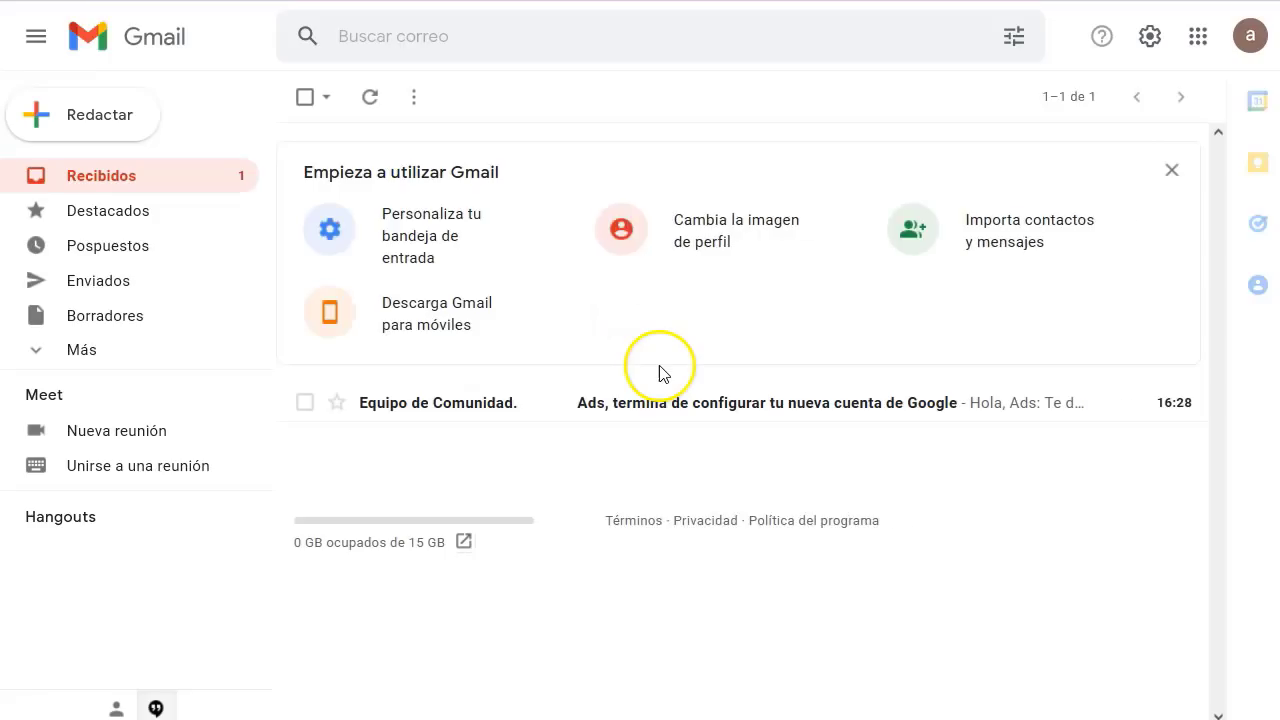
- Read through the Google welcome email in the inbox
{"action": "left_click", "coordinate": [151, 181]}
{"action": "left_click", "coordinate": [455, 403]}
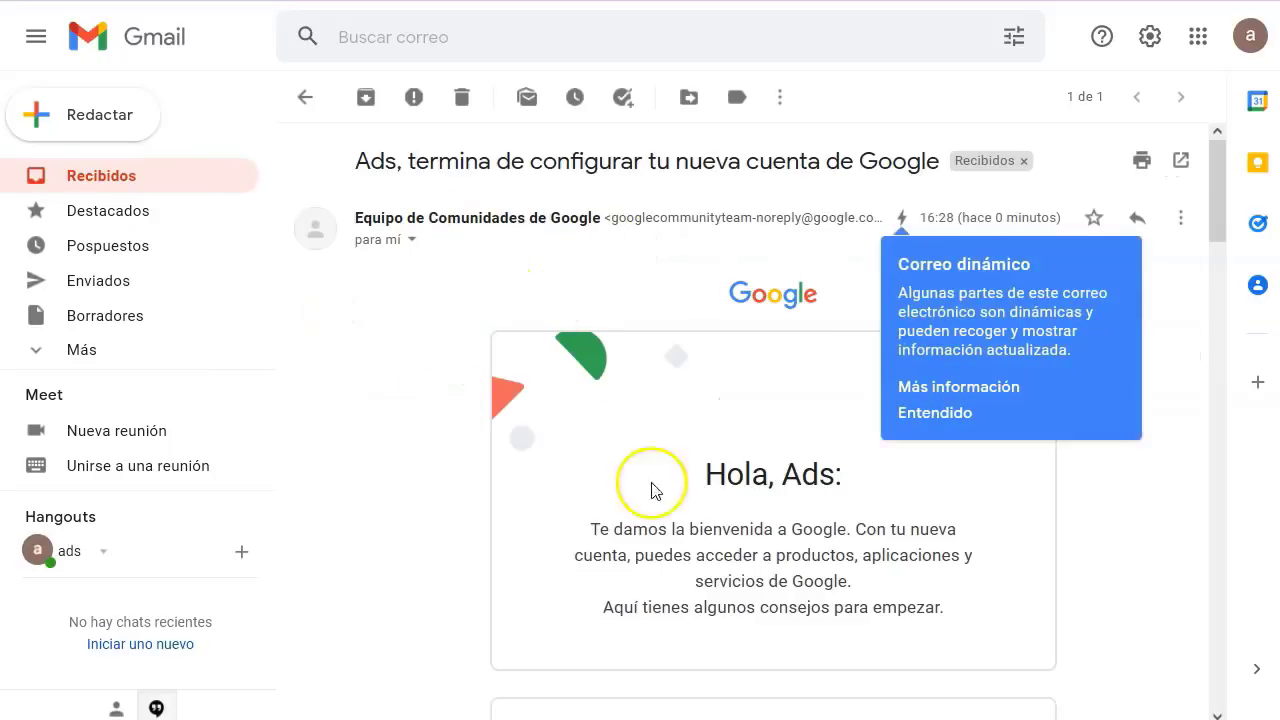
{"action": "scroll", "coordinate": [720, 503], "scroll_direction": "down", "scroll_amount": 10}
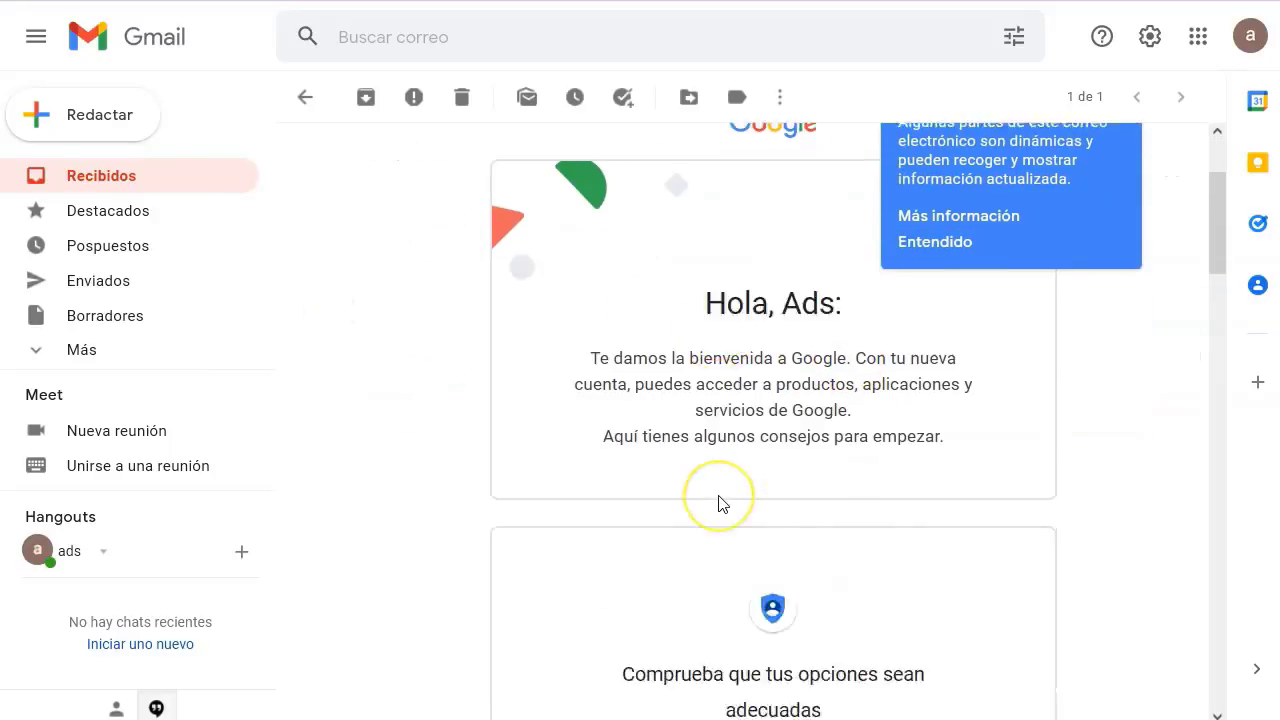
{"action": "scroll", "coordinate": [722, 500], "scroll_direction": "up", "scroll_amount": 8}
{"action": "scroll", "coordinate": [766, 374], "scroll_direction": "up", "scroll_amount": 3}
{"action": "scroll", "coordinate": [957, 394], "scroll_direction": "down", "scroll_amount": 3}
{"action": "scroll", "coordinate": [957, 394], "scroll_direction": "up", "scroll_amount": 3}
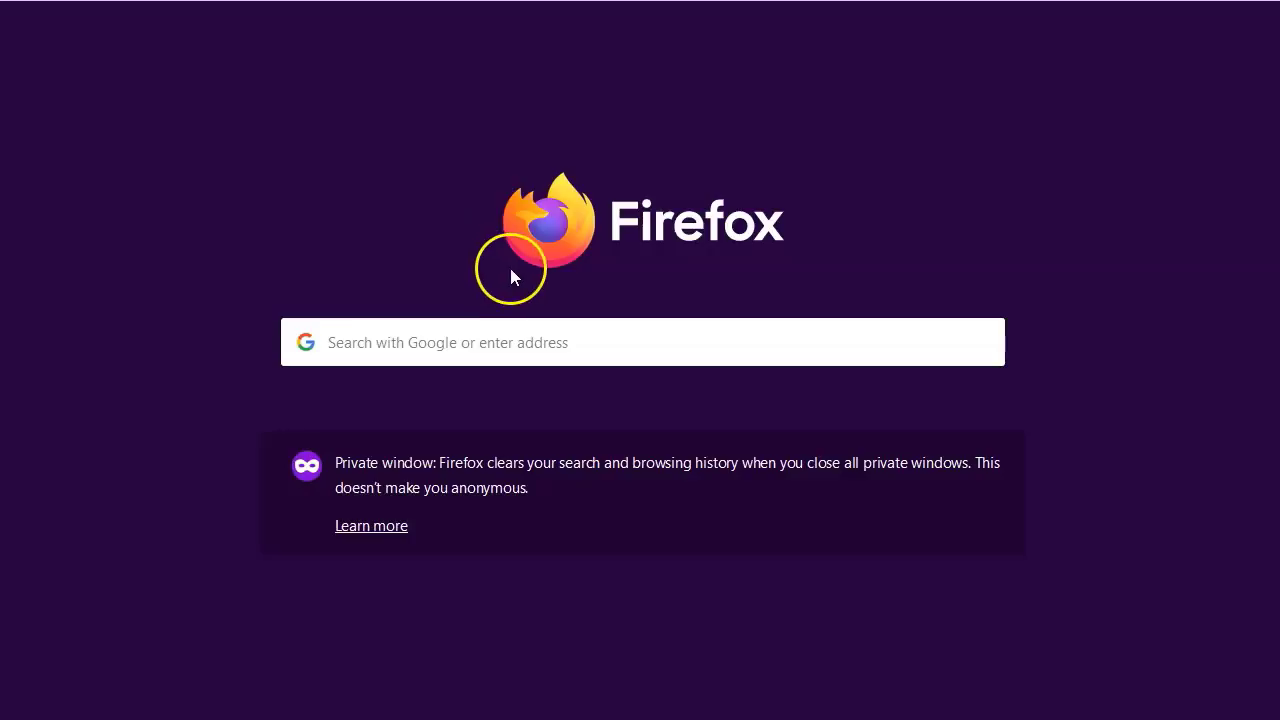
- Load the PayPal homepage from the address bar
{"action": "left_click", "coordinate": [507, 349]}
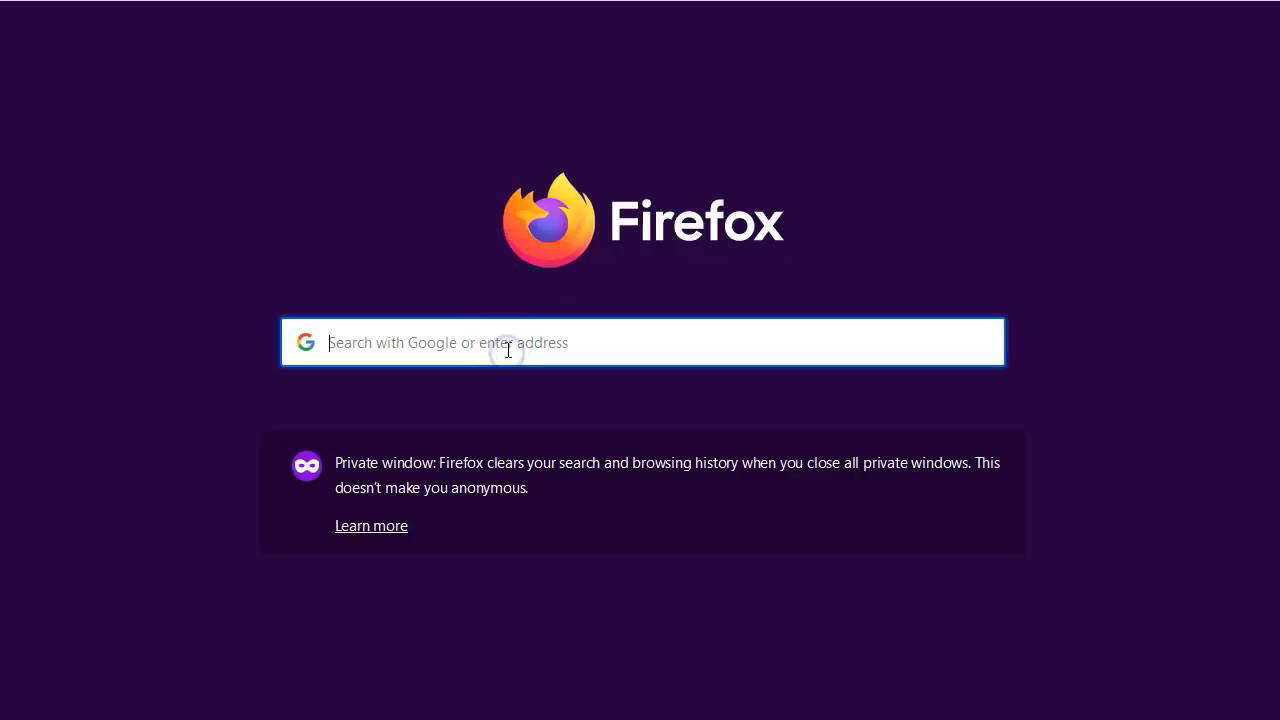
{"action": "type", "text": "paypal"}
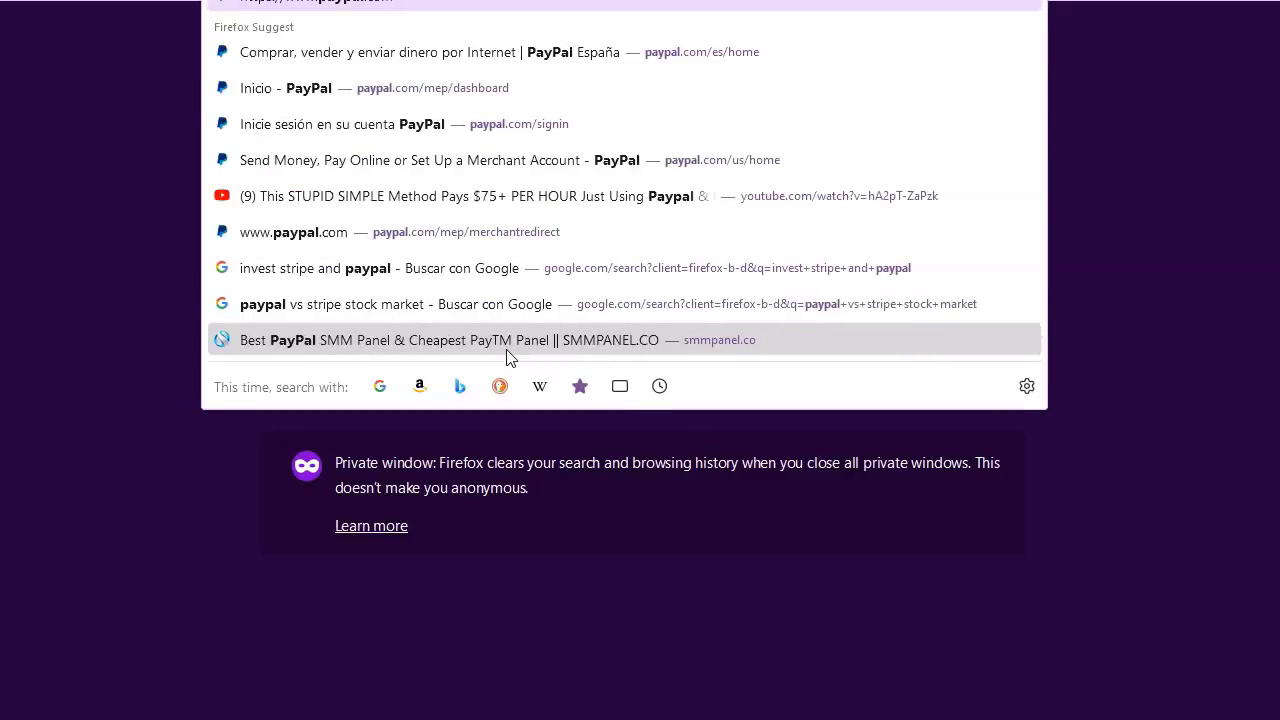
{"action": "key", "text": "Return"}
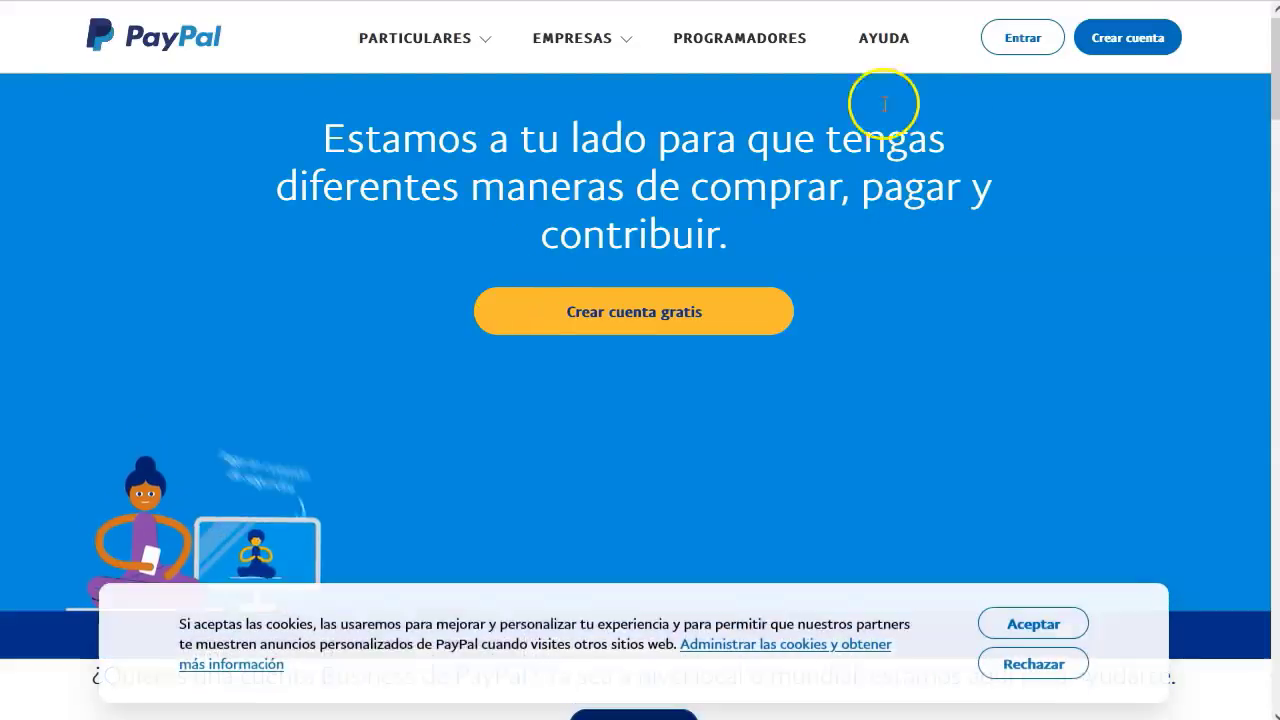
- Start a new PayPal account as a Cuenta Business and continue to the email step
{"action": "left_click", "coordinate": [1120, 50]}
{"action": "left_click", "coordinate": [888, 366]}
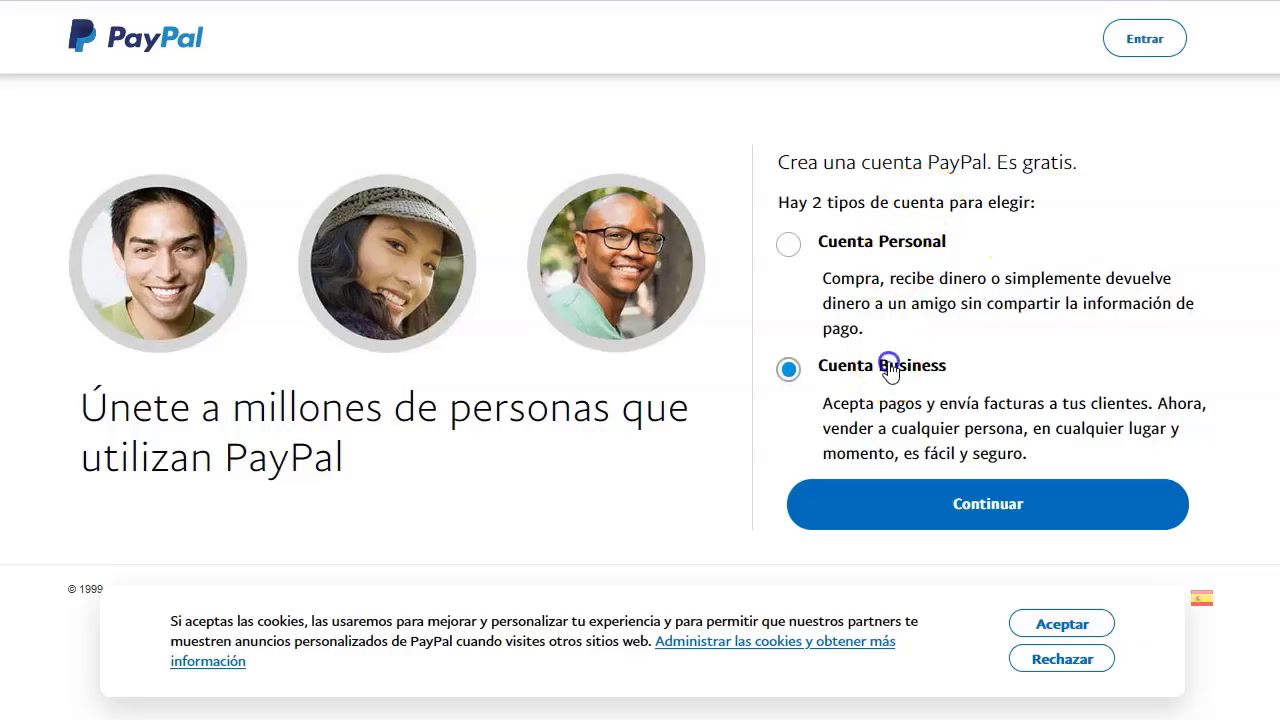
{"action": "left_click_drag", "start_coordinate": [880, 403], "coordinate": [1083, 400]}
{"action": "left_click", "coordinate": [1071, 403]}
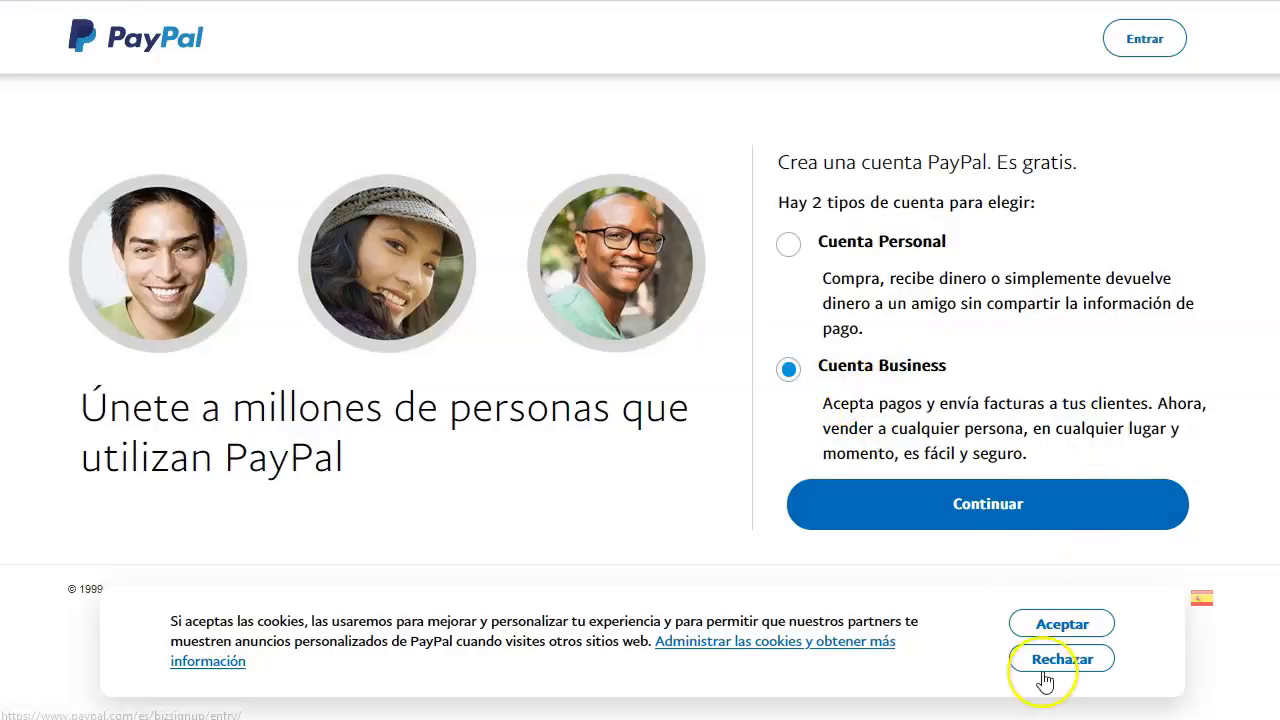
{"action": "left_click", "coordinate": [990, 504]}
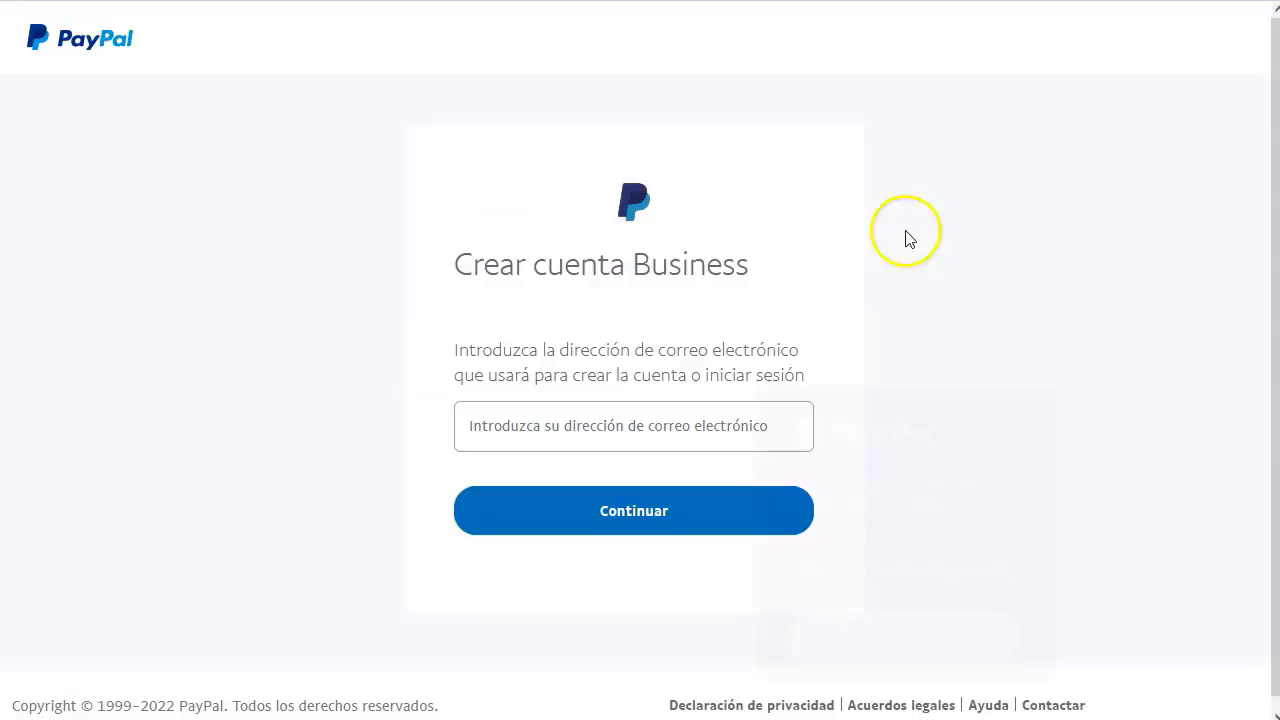
{"action": "left_click", "coordinate": [1028, 418]}
{"action": "left_click", "coordinate": [609, 425]}
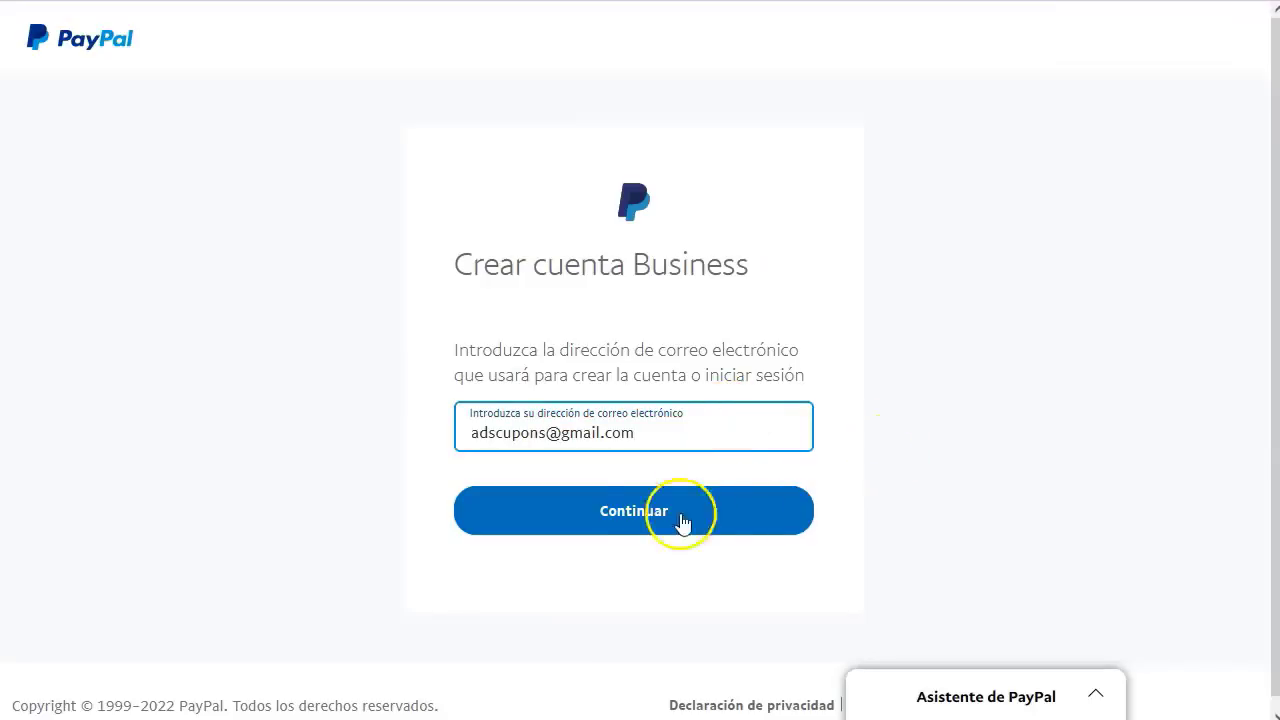
- Submit the email, set the account password and accept the terms and privacy statement
{"action": "left_click", "coordinate": [640, 515]}
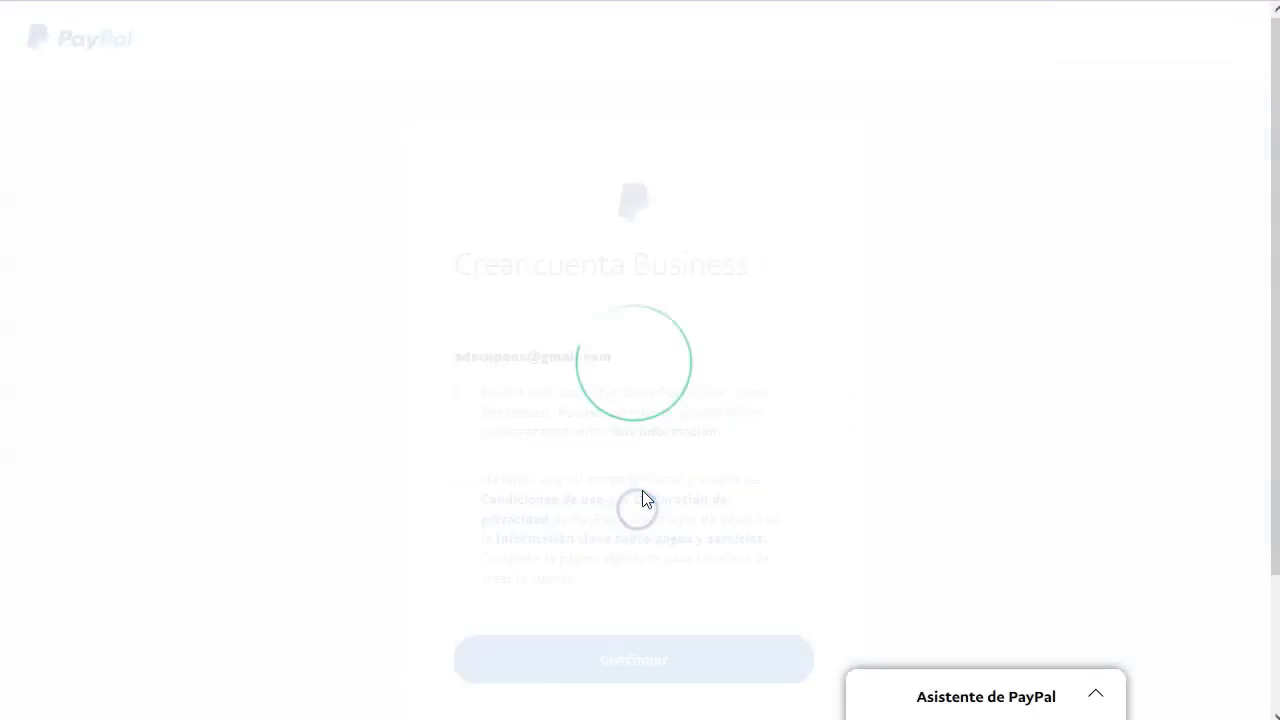
{"action": "left_click", "coordinate": [291, 462]}
{"action": "left_click", "coordinate": [600, 405]}
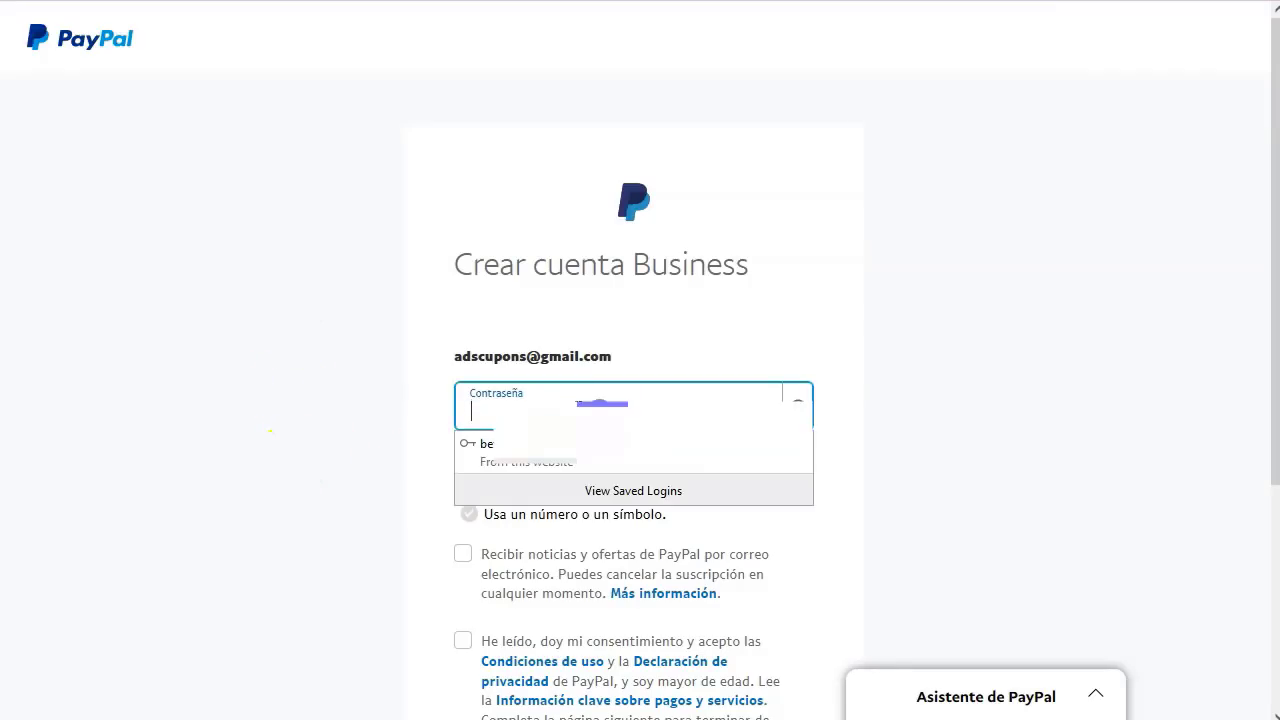
{"action": "type", "text": "••"}
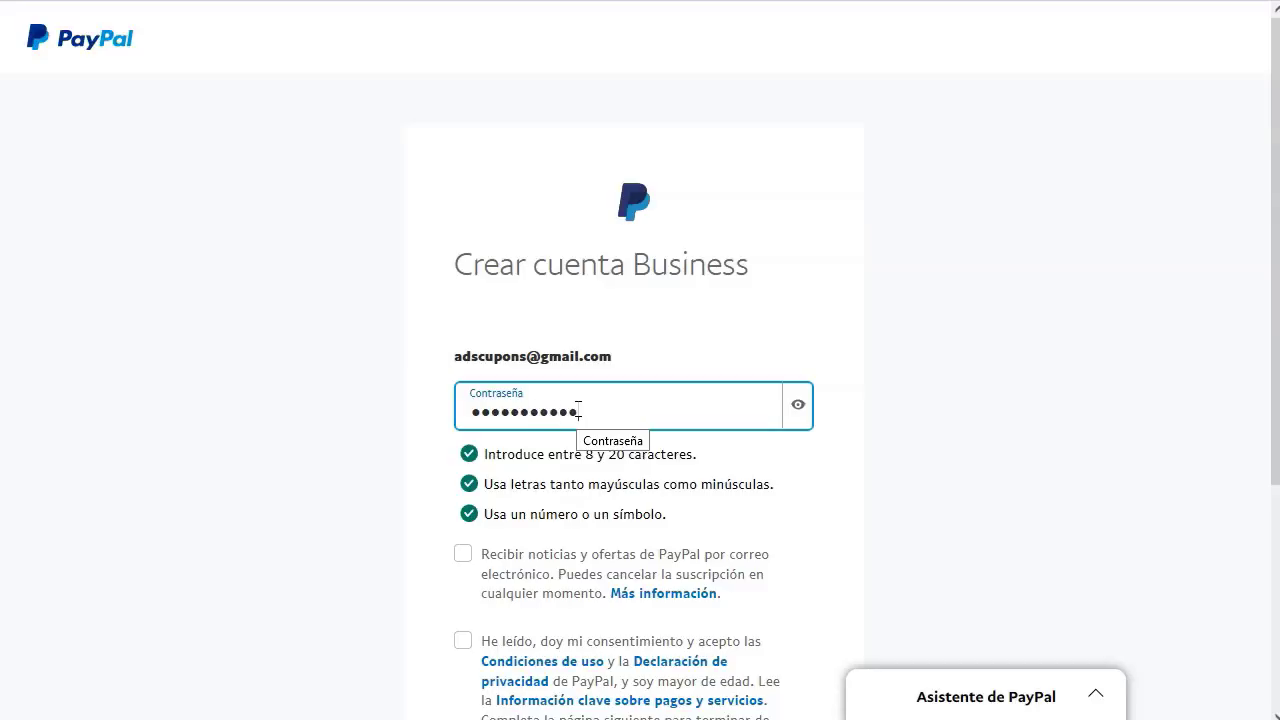
{"action": "scroll", "coordinate": [429, 517], "scroll_direction": "down", "scroll_amount": 2}
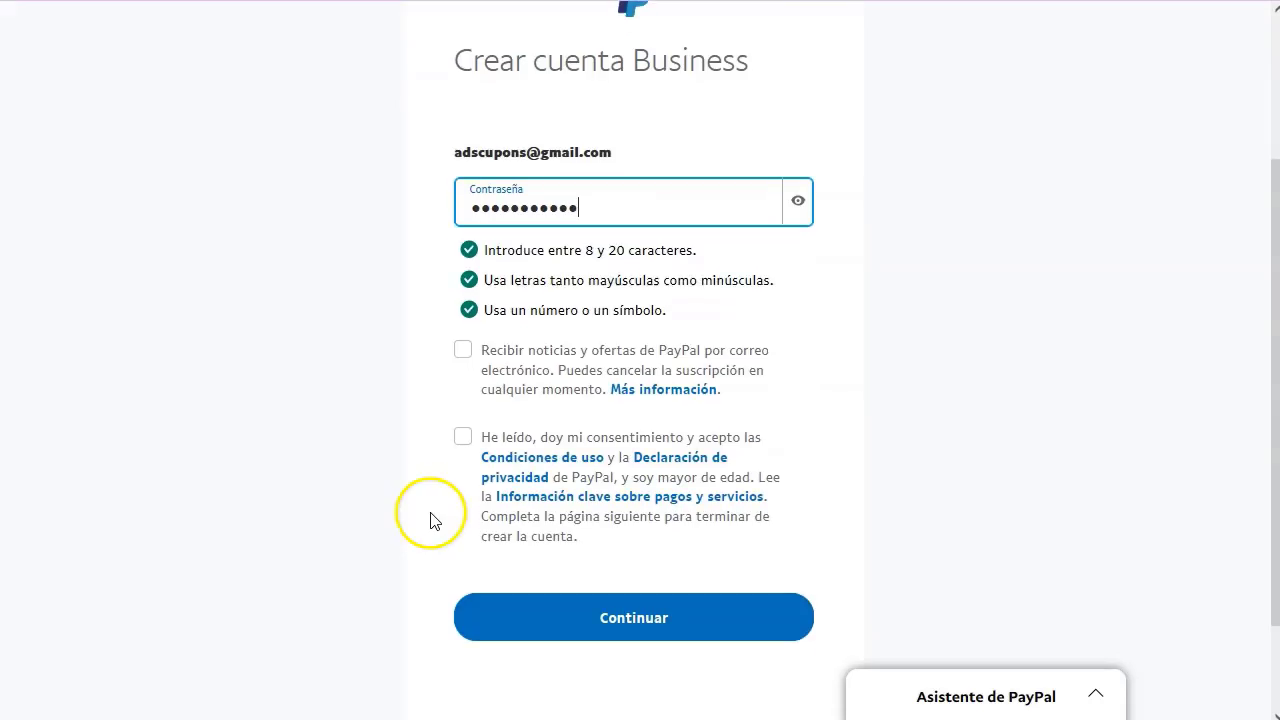
{"action": "left_click", "coordinate": [463, 437]}
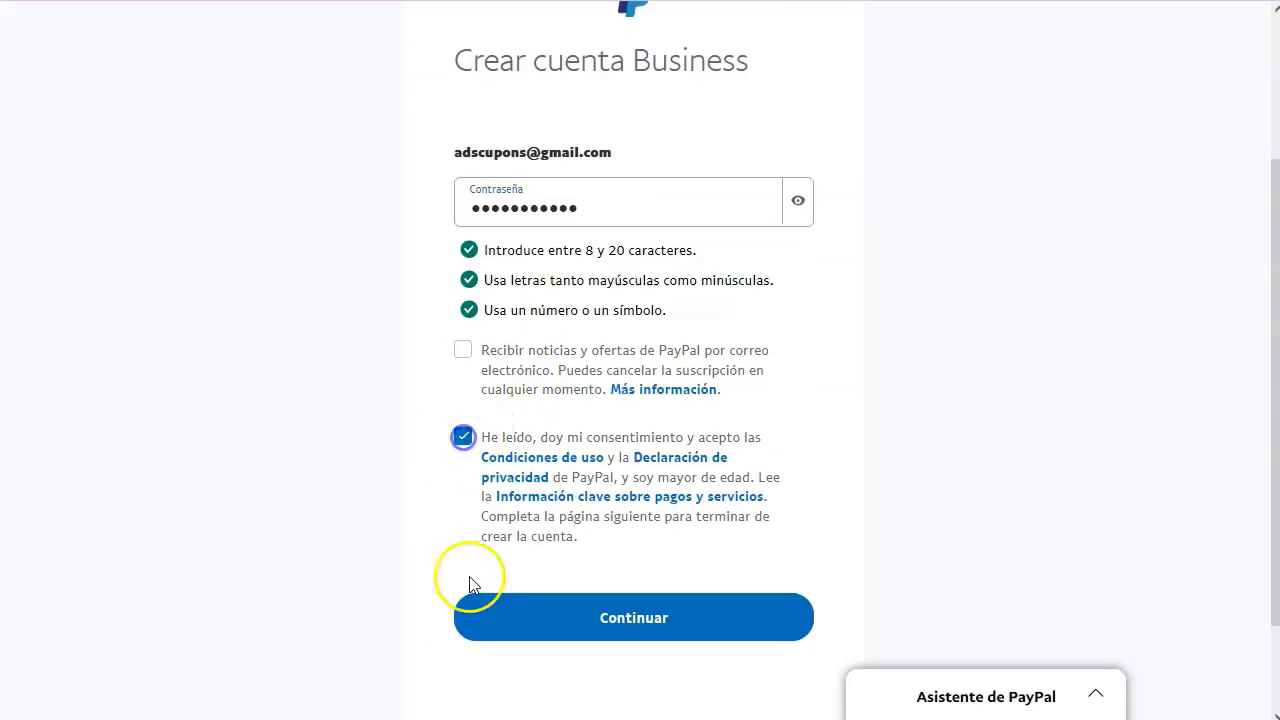
{"action": "left_click", "coordinate": [620, 618]}
- Fill in the contact's legal first name and surname
{"action": "scroll", "coordinate": [774, 337], "scroll_direction": "down", "scroll_amount": 3}
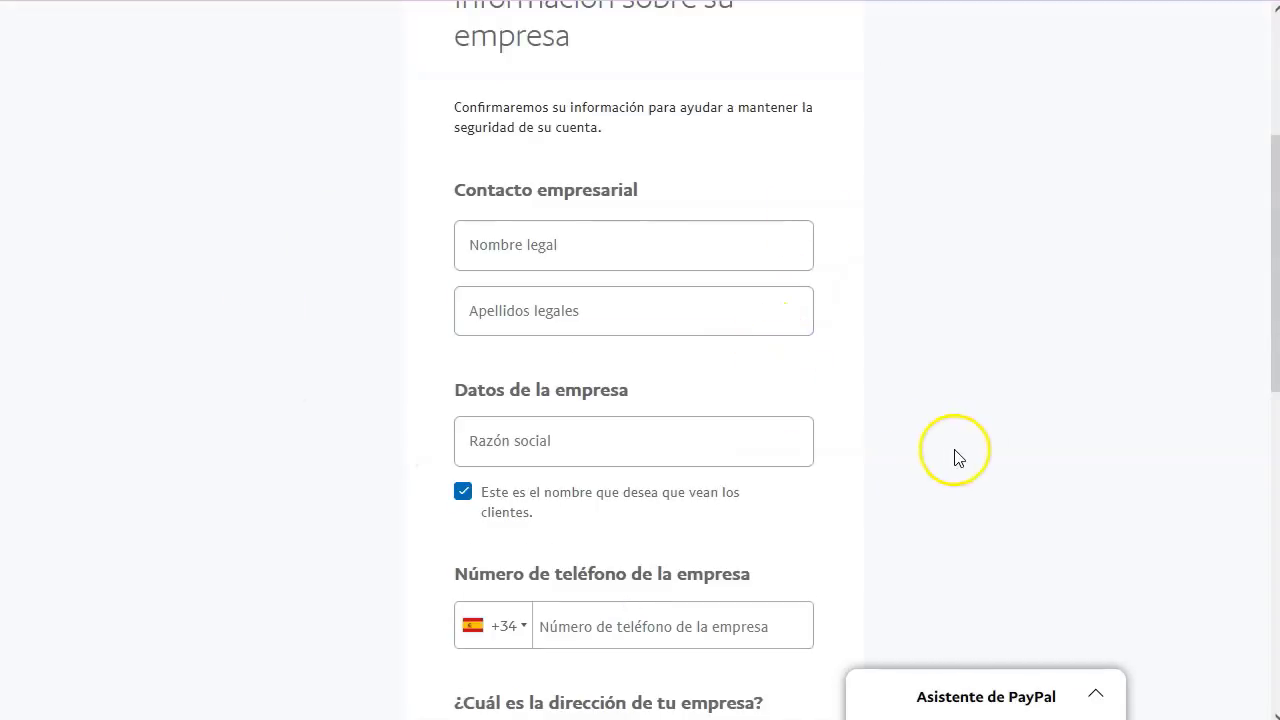
{"action": "scroll", "coordinate": [940, 455], "scroll_direction": "down", "scroll_amount": 2}
{"action": "scroll", "coordinate": [958, 458], "scroll_direction": "down", "scroll_amount": 2}
{"action": "scroll", "coordinate": [650, 438], "scroll_direction": "down", "scroll_amount": 4}
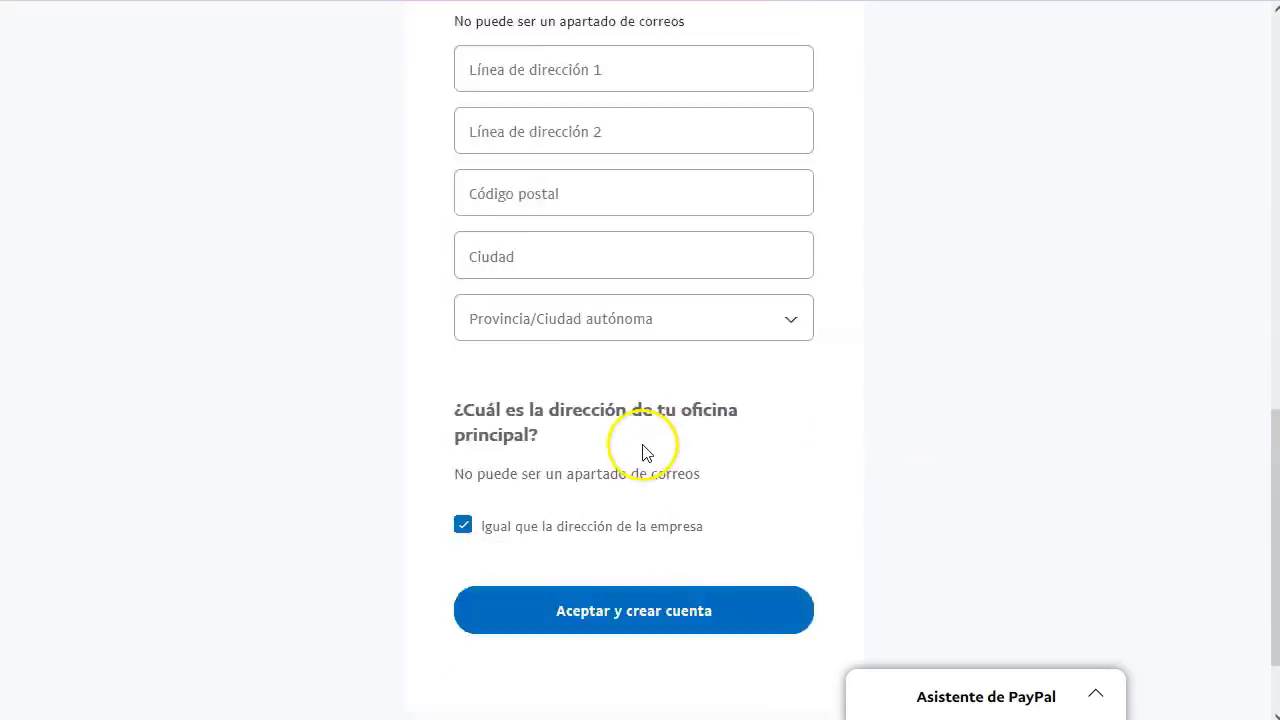
{"action": "left_click", "coordinate": [629, 518]}
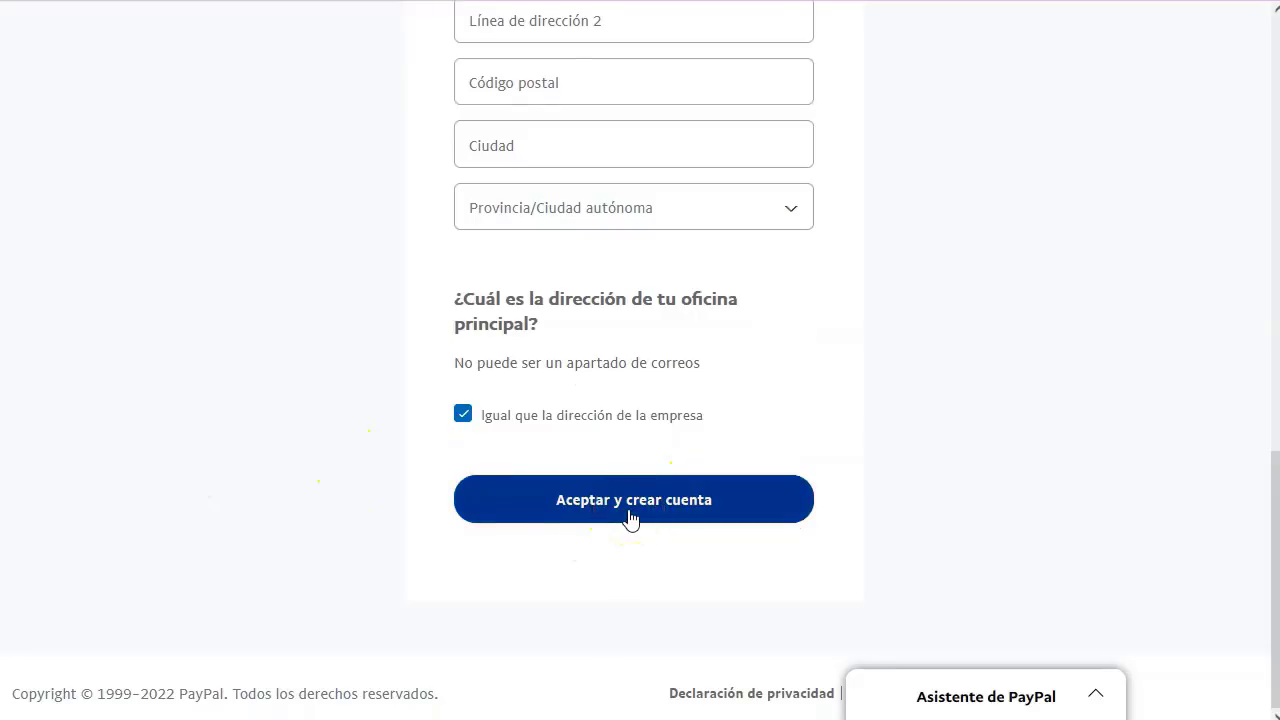
{"action": "left_click", "coordinate": [562, 343]}
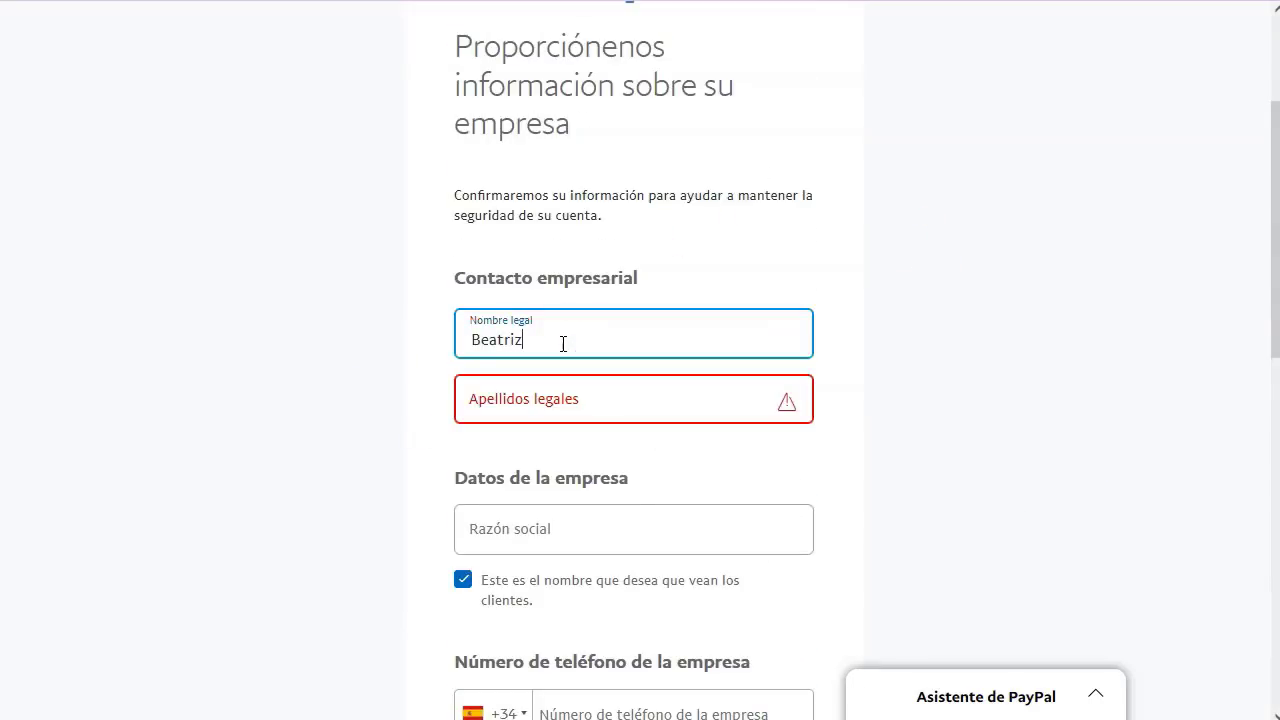
{"action": "key", "text": "Tab"}
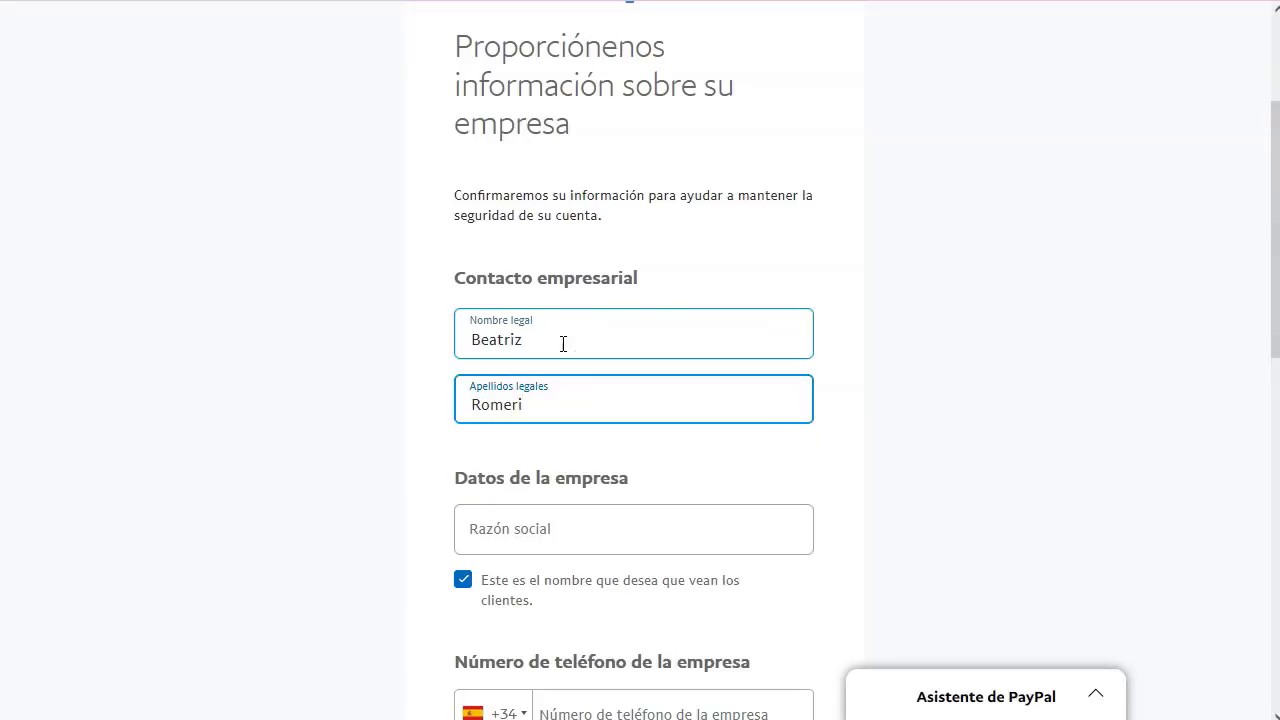
{"action": "left_click", "coordinate": [270, 515]}
- Enter business name adscupons, business phone and suggested address, then create the account
{"action": "left_click", "coordinate": [631, 524]}
{"action": "type", "text": "adscupons"}
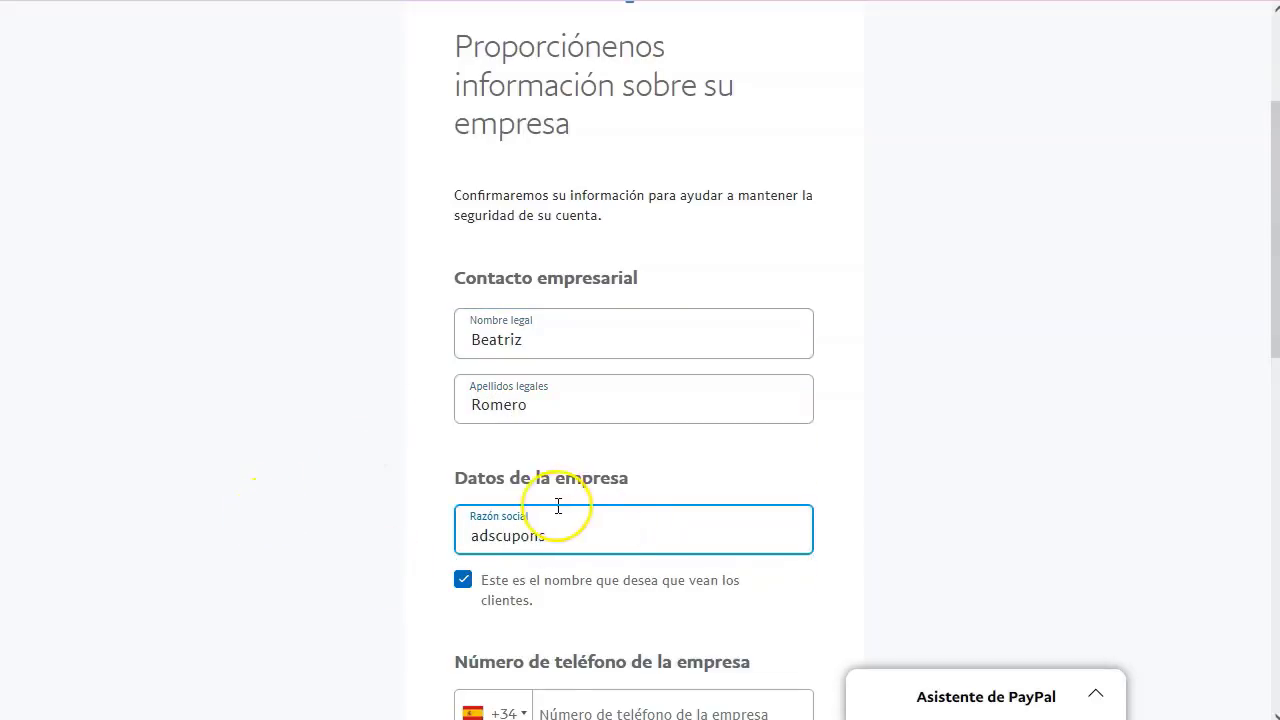
{"action": "scroll", "coordinate": [269, 451], "scroll_direction": "down", "scroll_amount": 4}
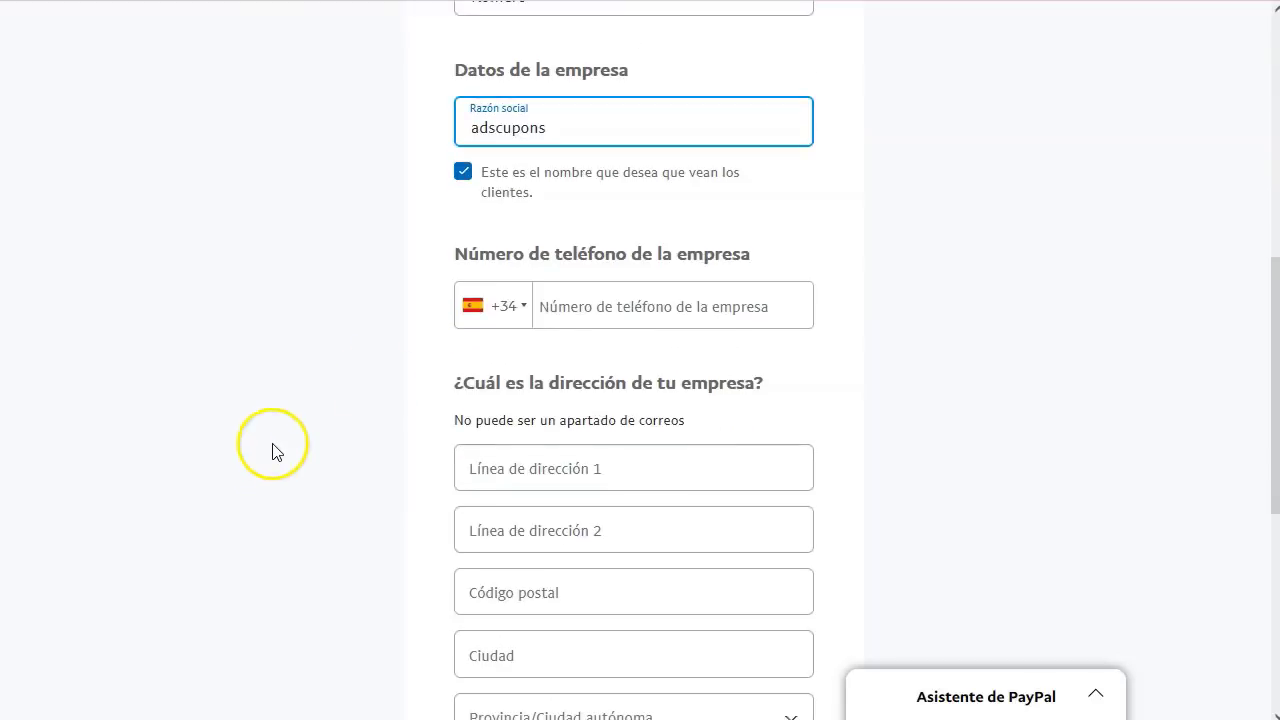
{"action": "left_click", "coordinate": [585, 311]}
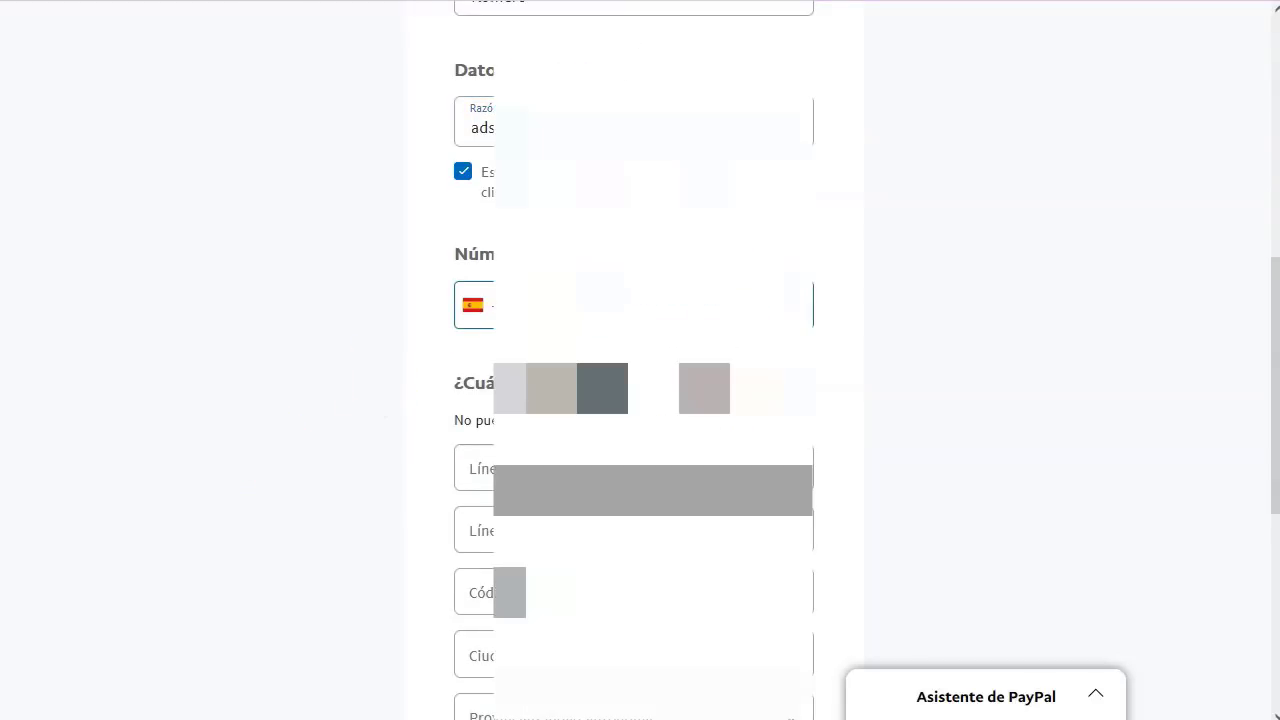
{"action": "scroll", "coordinate": [640, 400], "scroll_direction": "down", "scroll_amount": 1}
{"action": "key", "text": "Tab"}
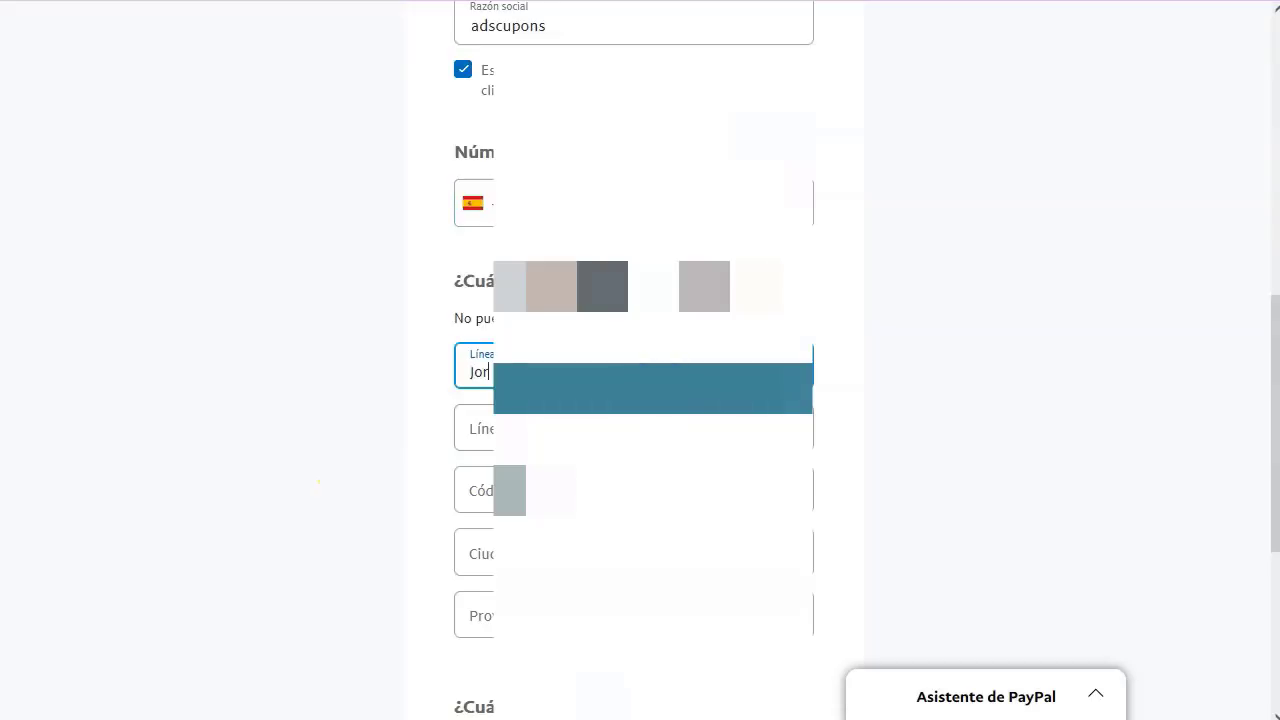
{"action": "left_click", "coordinate": [480, 540]}
{"action": "scroll", "coordinate": [337, 529], "scroll_direction": "down", "scroll_amount": 2}
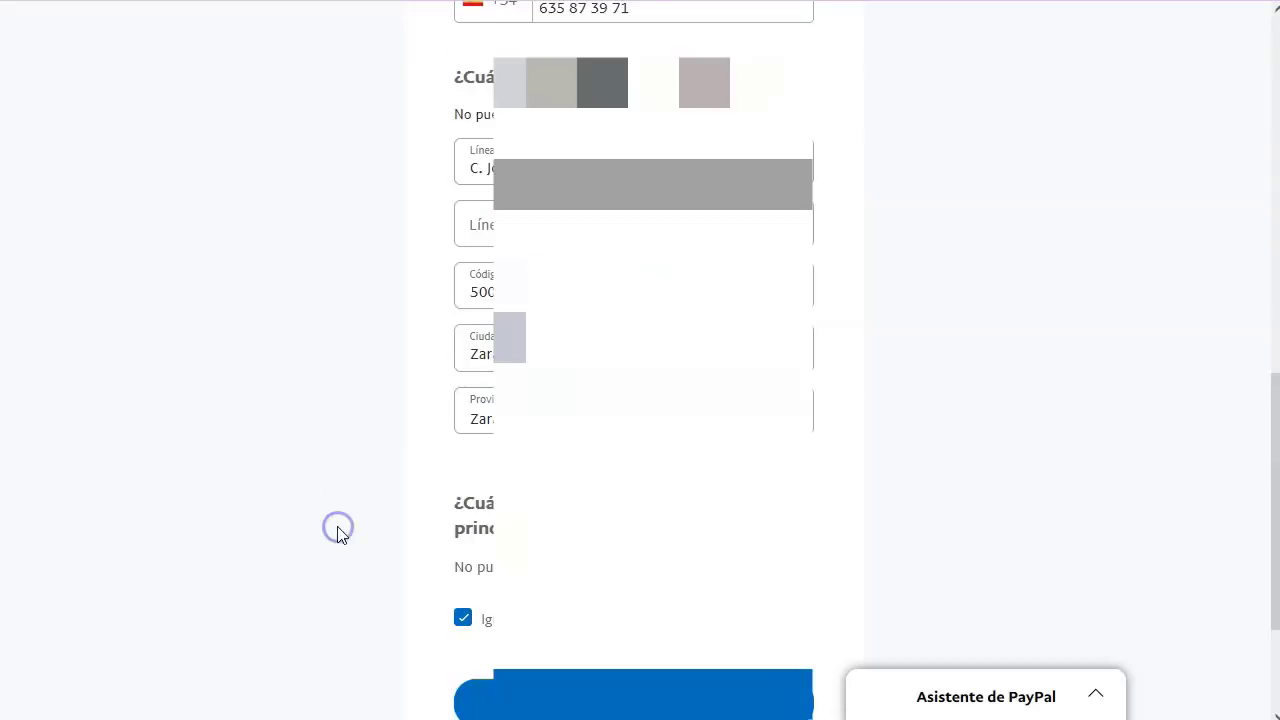
{"action": "scroll", "coordinate": [337, 529], "scroll_direction": "down", "scroll_amount": 2}
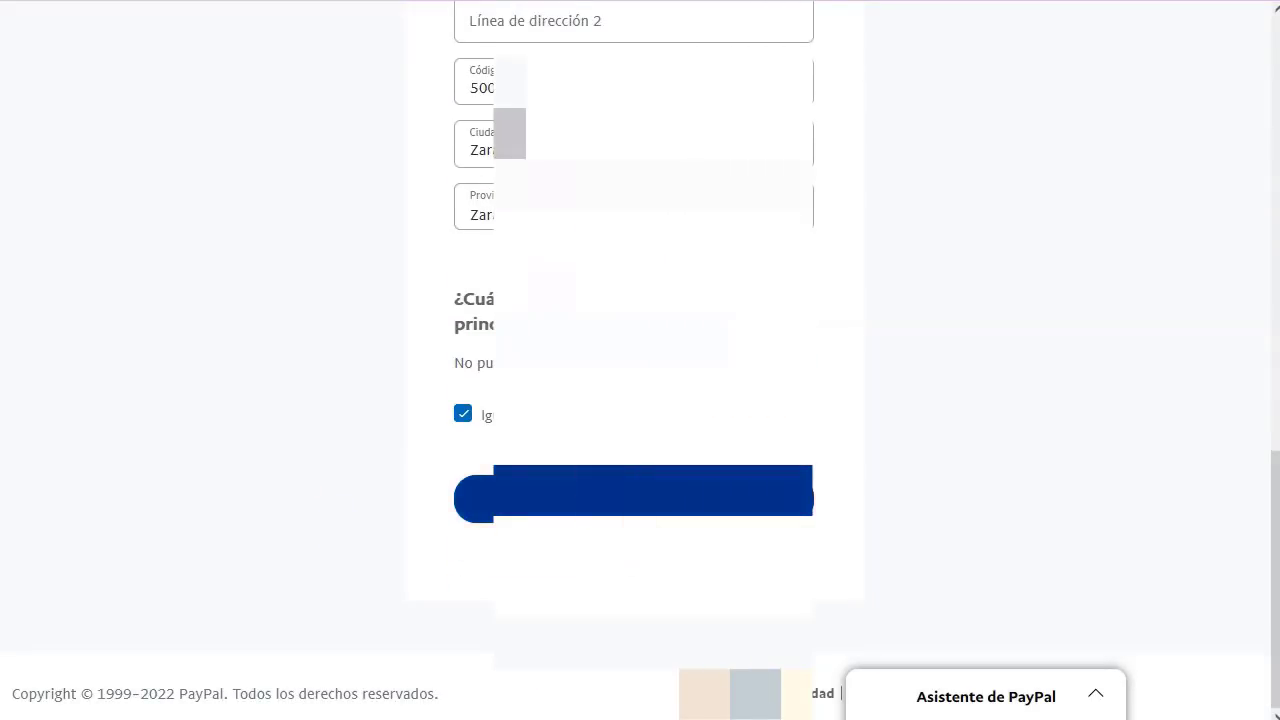
{"action": "key", "text": "Return"}
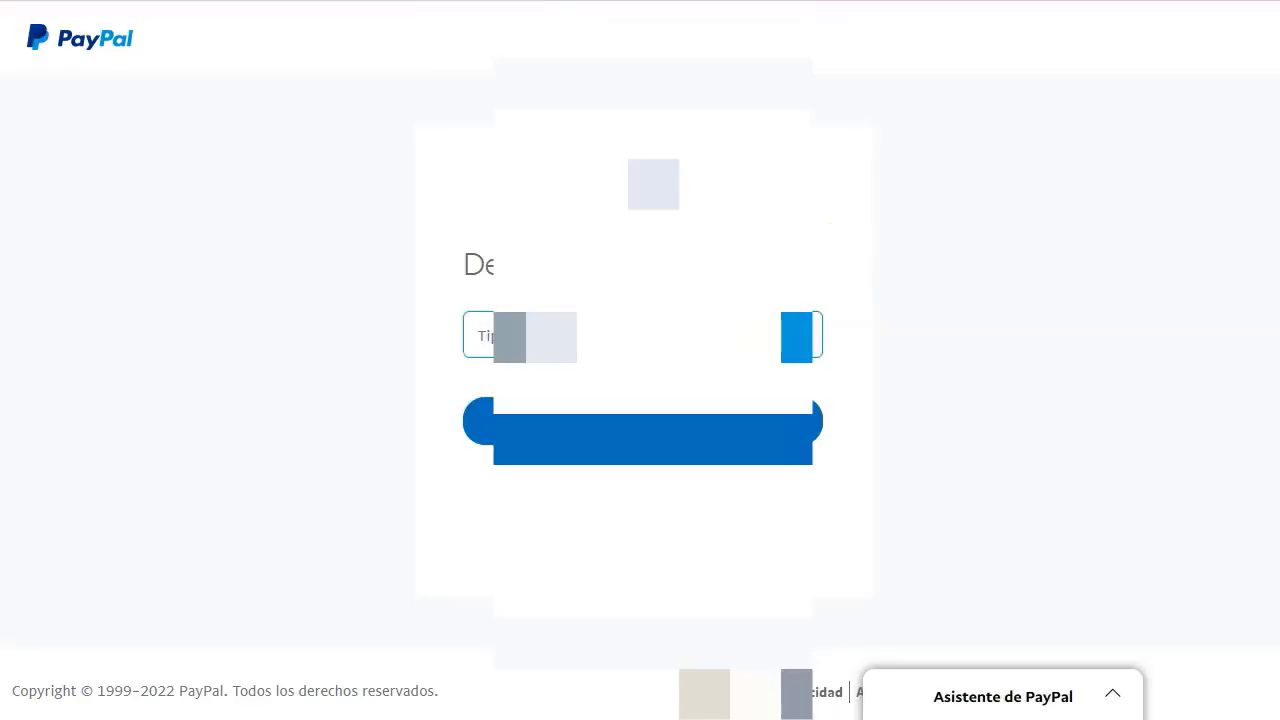
- Describe the business as Autónomo in direct marketing with card statement name ADSCUPONS
{"action": "left_click", "coordinate": [729, 336]}
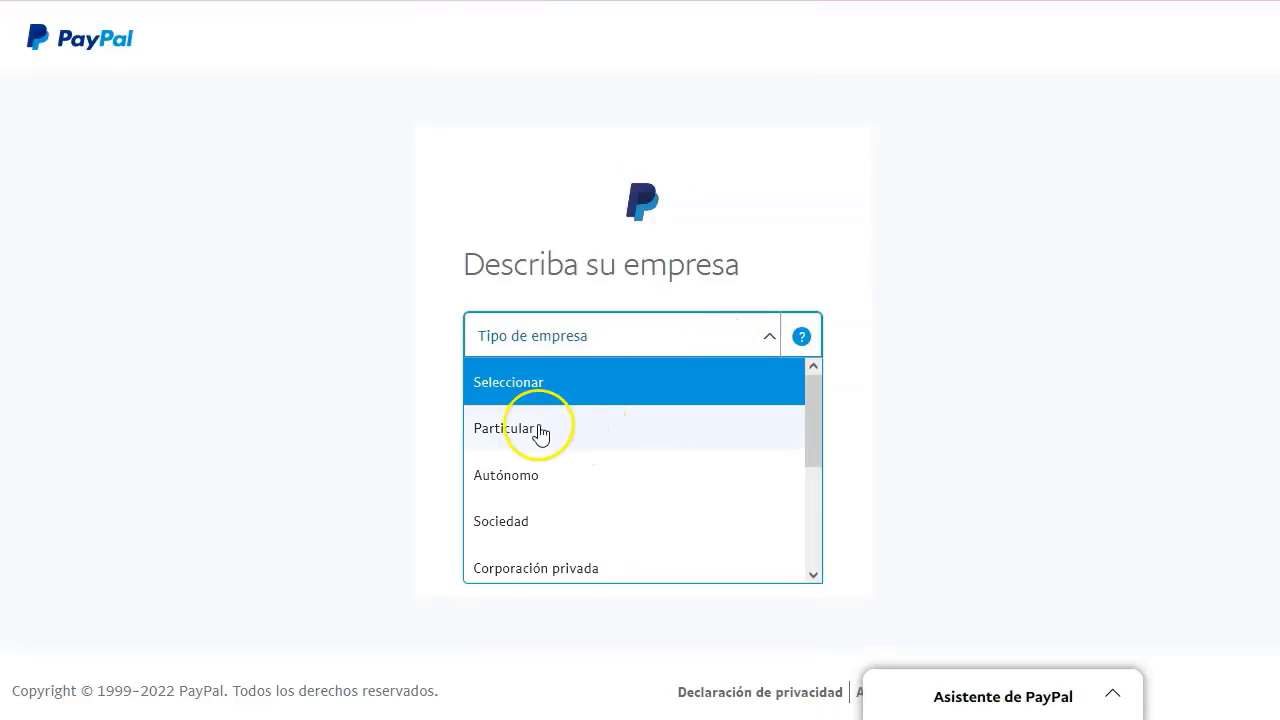
{"action": "left_click", "coordinate": [495, 475]}
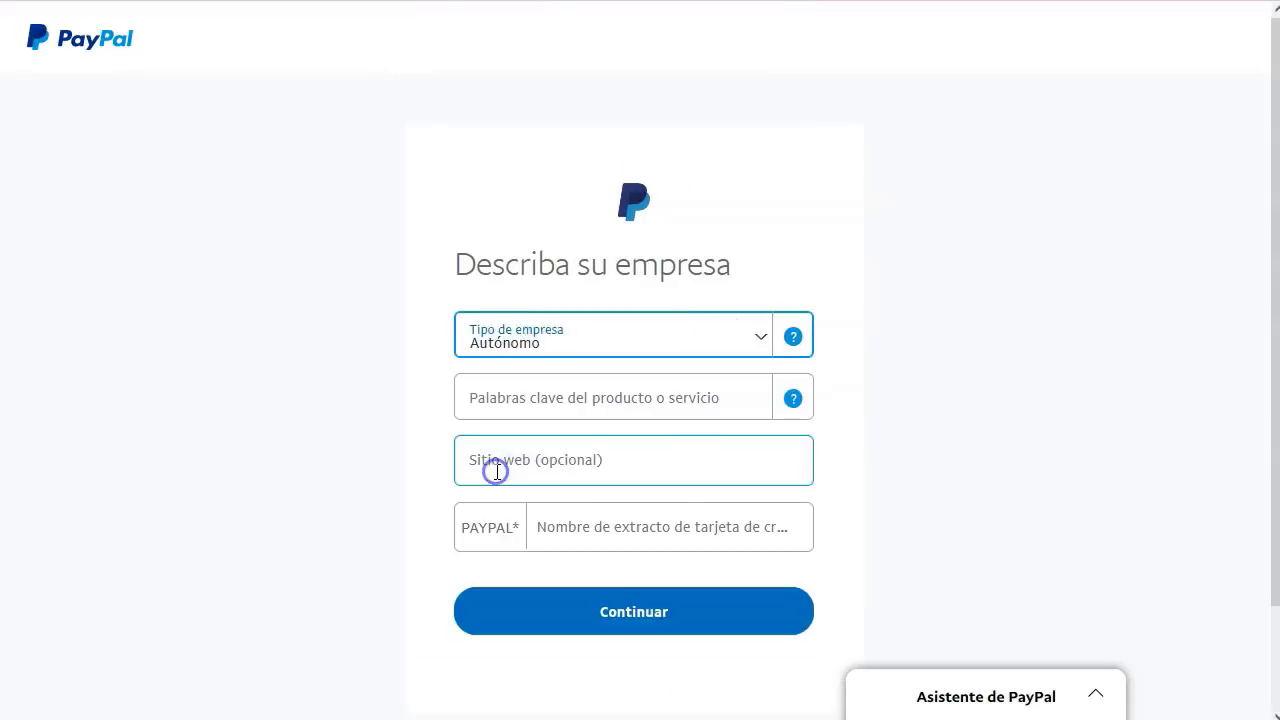
{"action": "left_click", "coordinate": [721, 402]}
{"action": "type", "text": "marketing"}
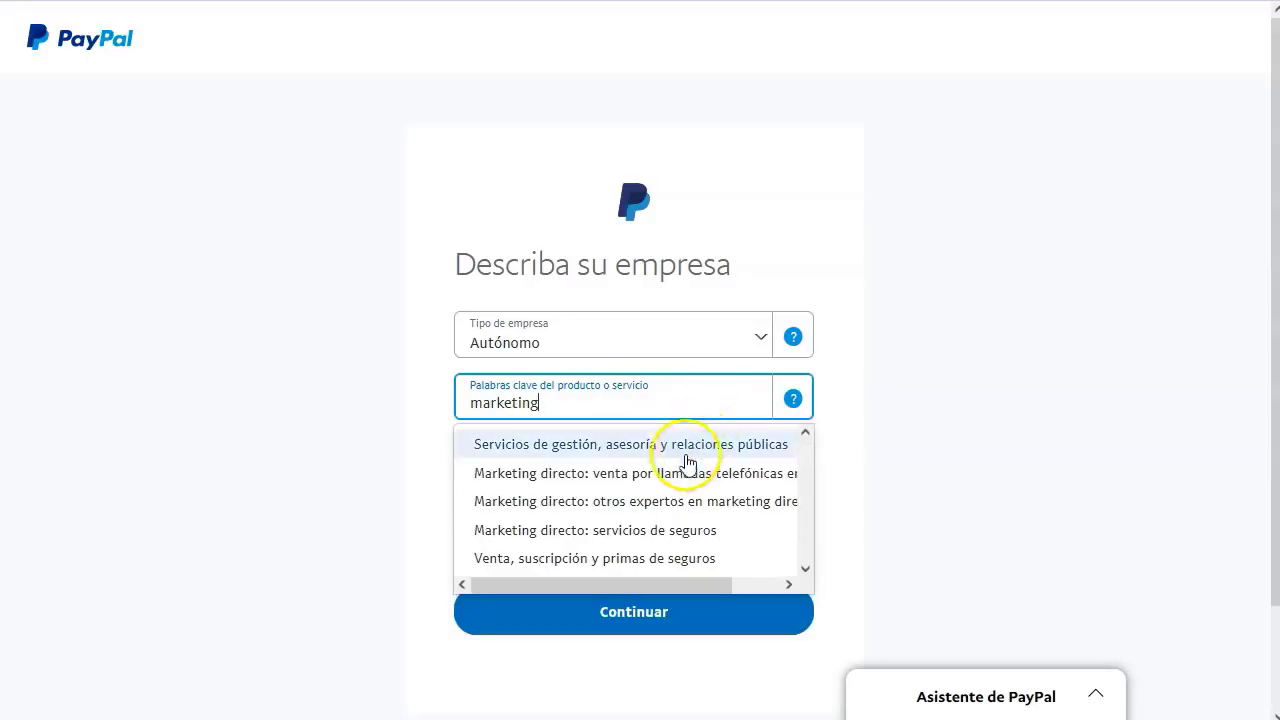
{"action": "left_click", "coordinate": [672, 501]}
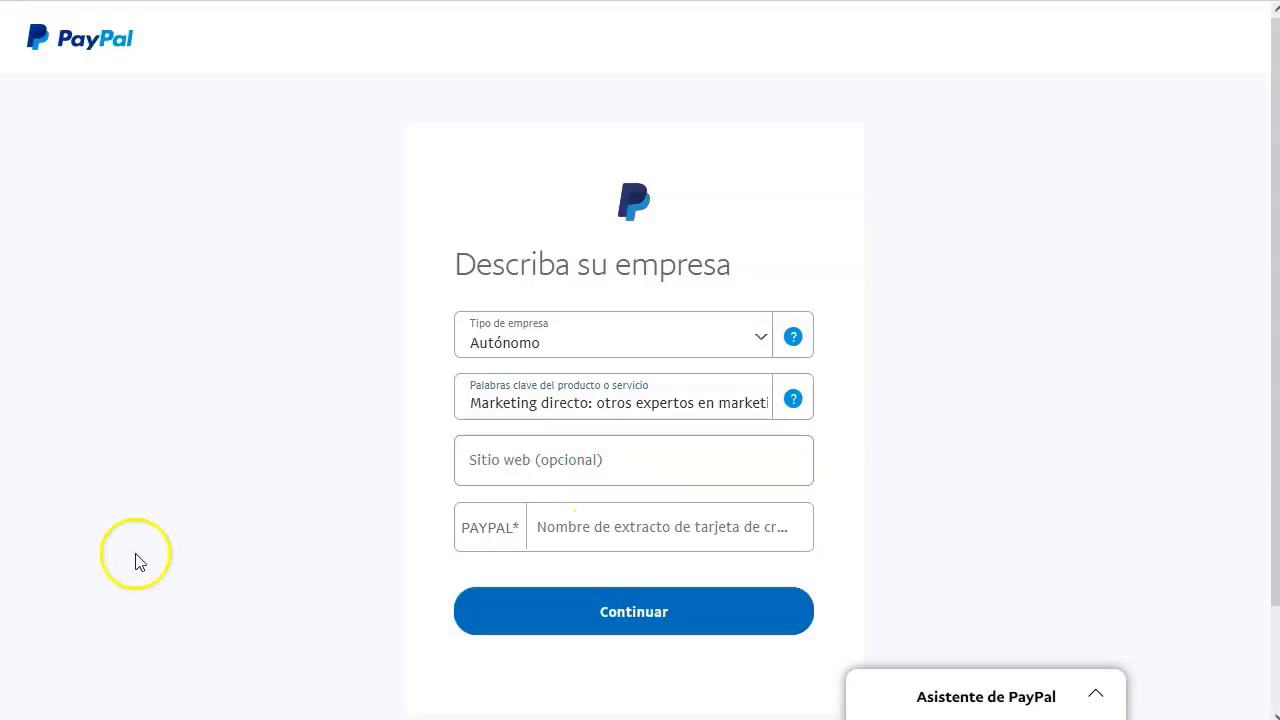
{"action": "left_click", "coordinate": [663, 527]}
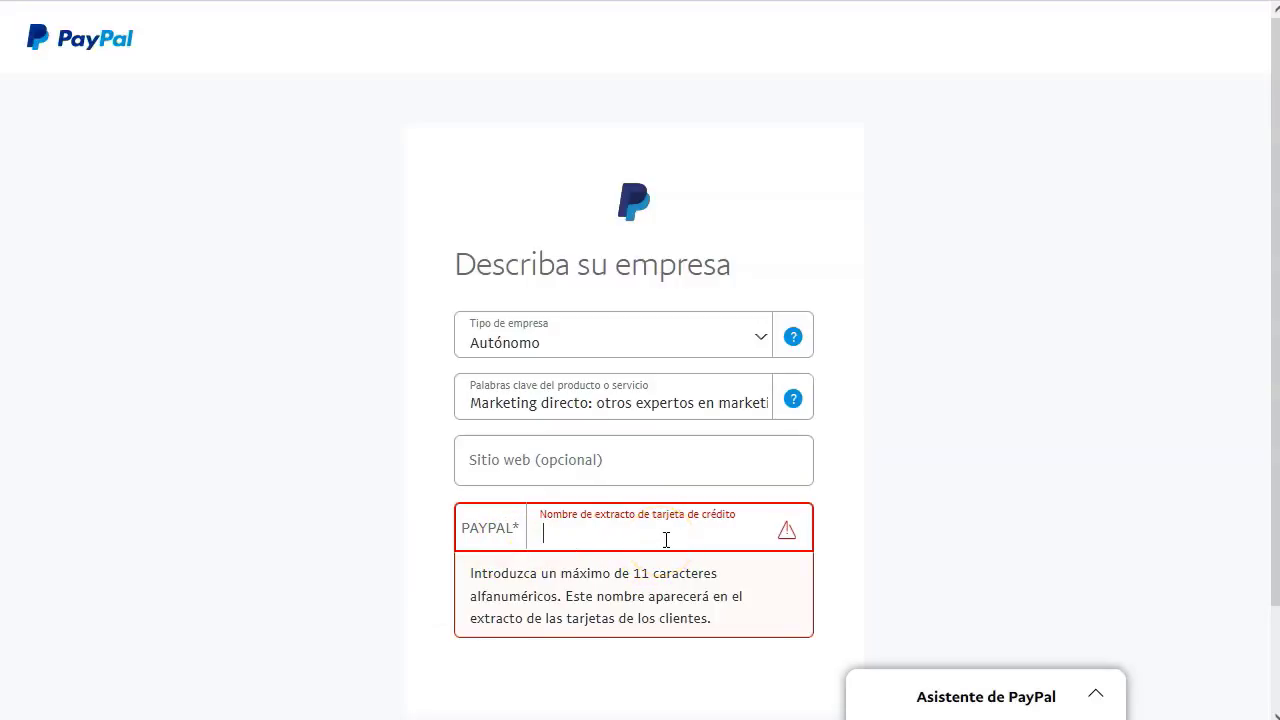
{"action": "type", "text": "ADSCUPONS"}
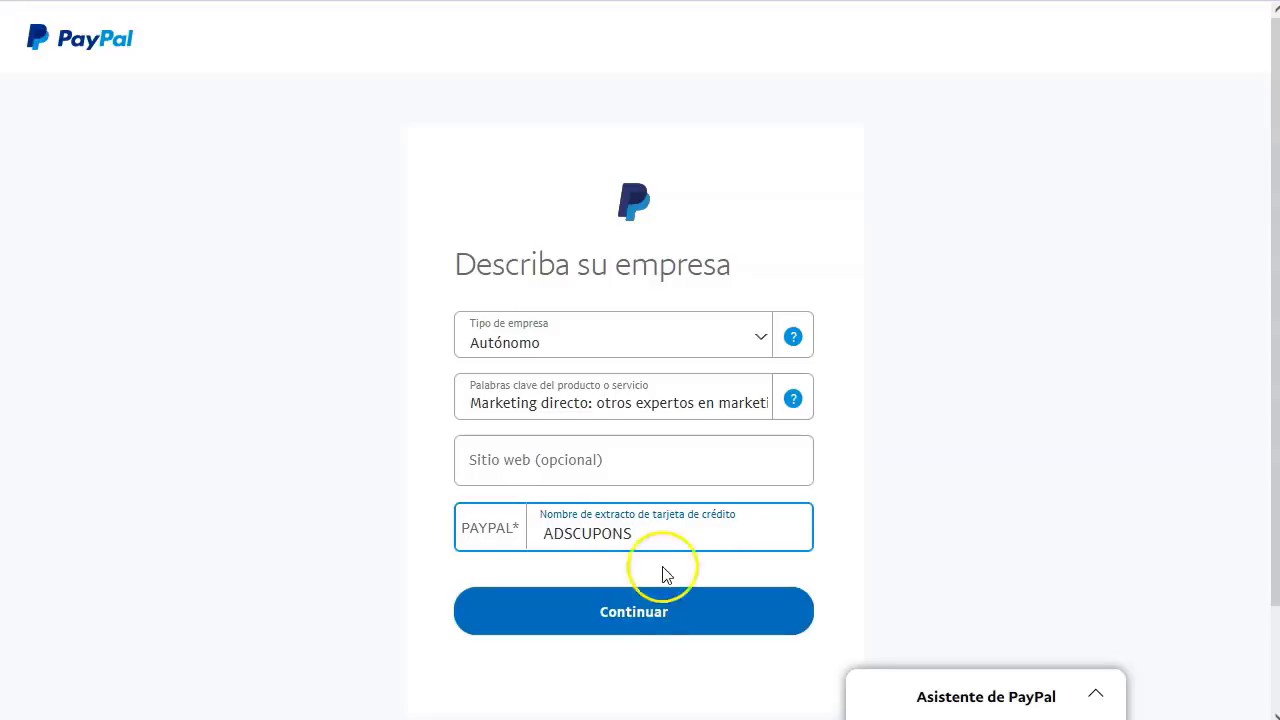
{"action": "left_click", "coordinate": [651, 612]}
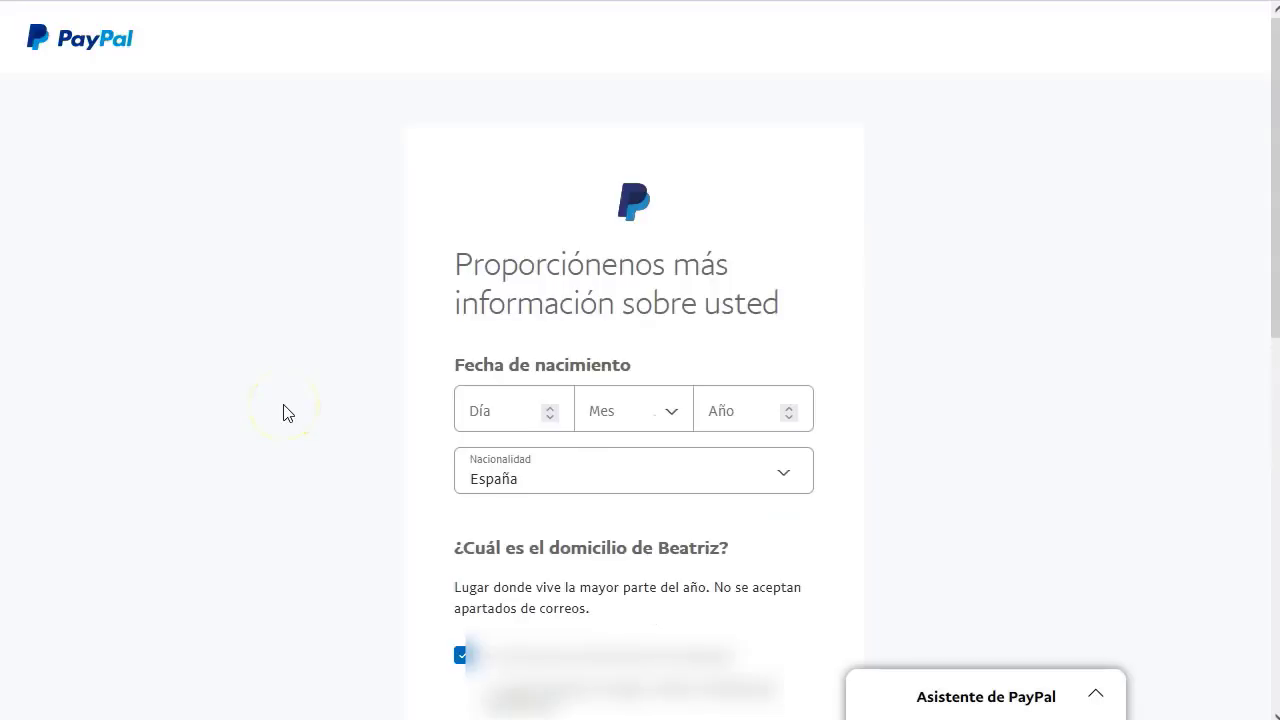
- Set the birth day to 1 and tick the phone number option
{"action": "left_click", "coordinate": [506, 408]}
{"action": "type", "text": "1"}
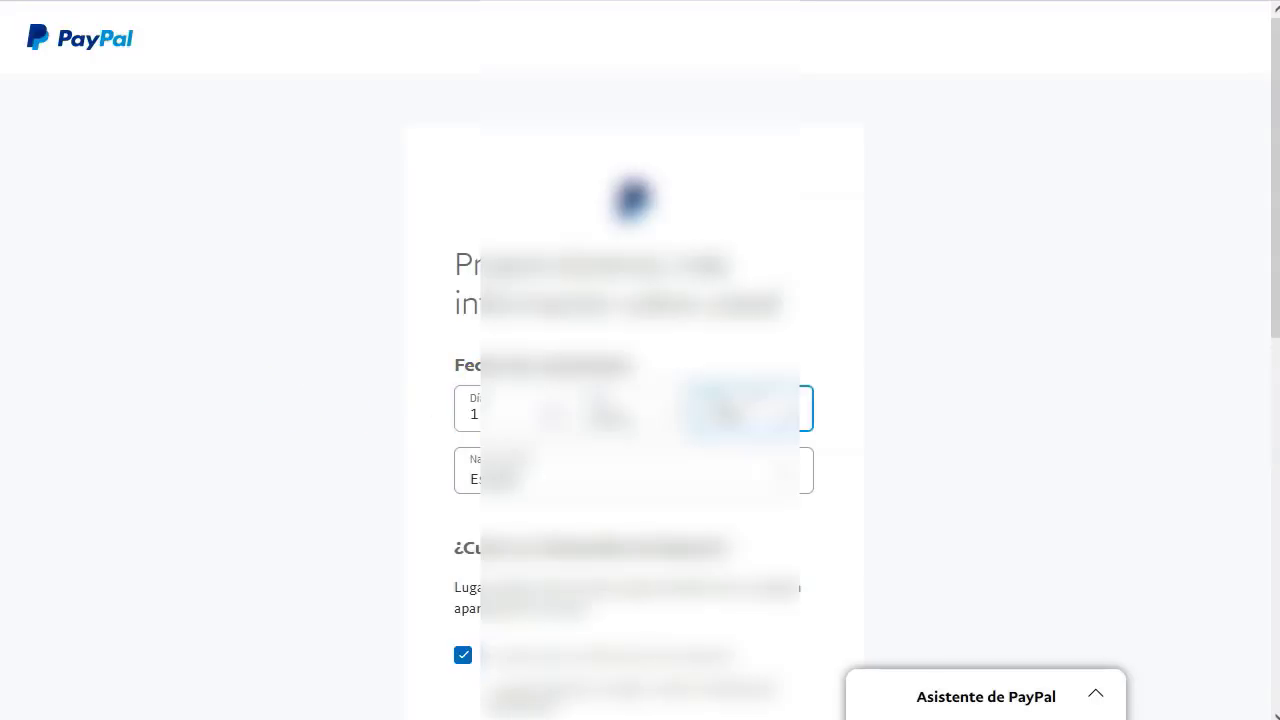
{"action": "left_click", "coordinate": [363, 597]}
{"action": "scroll", "coordinate": [931, 514], "scroll_direction": "down", "scroll_amount": 6}
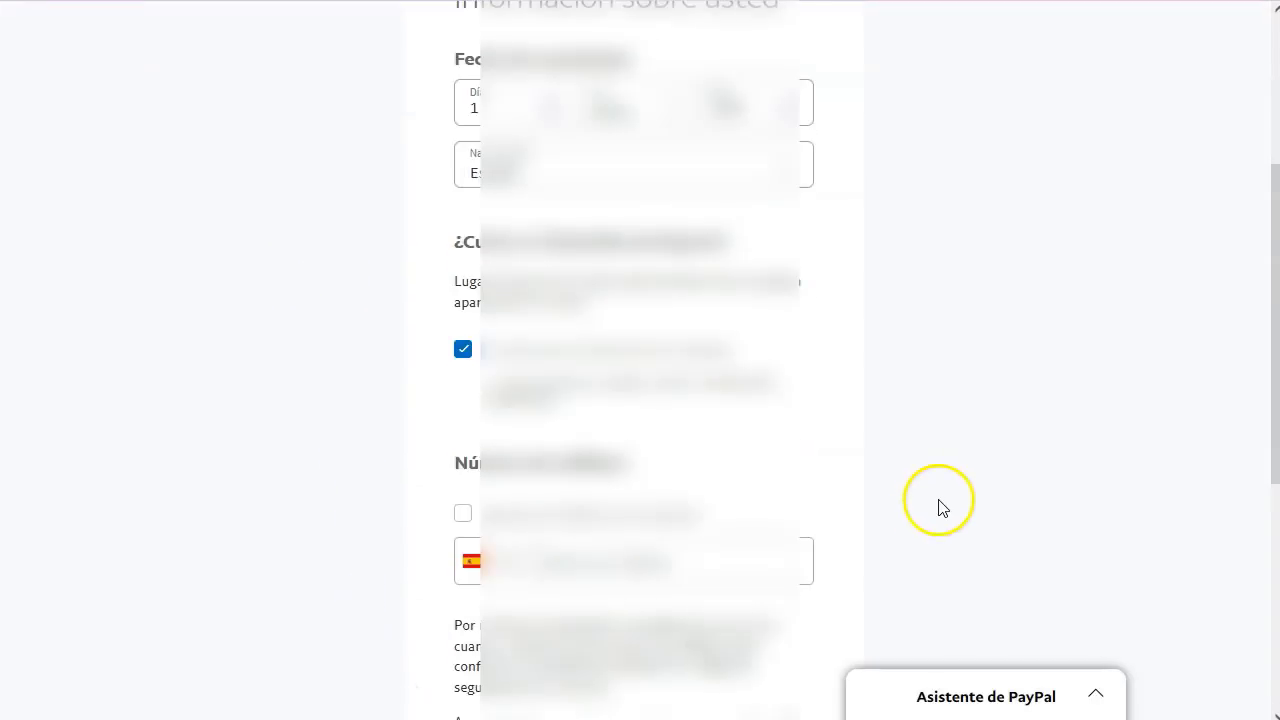
{"action": "left_click", "coordinate": [463, 258]}
{"action": "scroll", "coordinate": [818, 508], "scroll_direction": "down", "scroll_amount": 2}
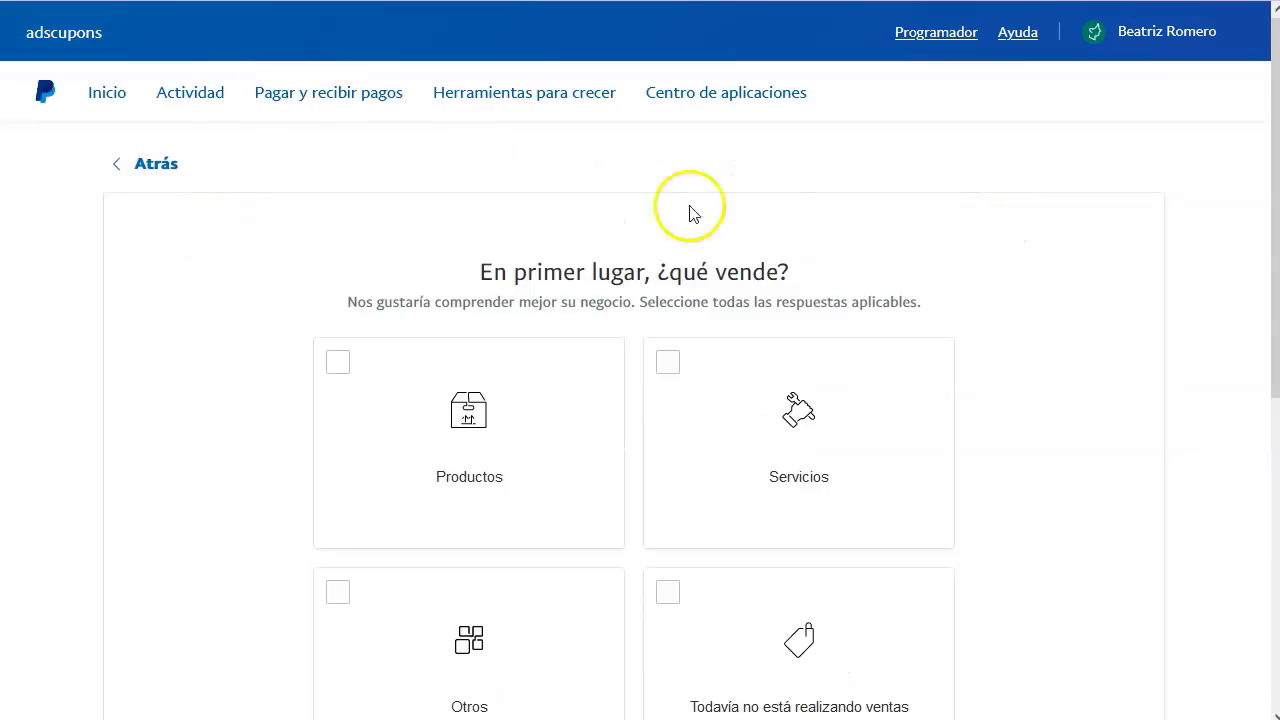
- Answer that the business sells Otros and continue
{"action": "scroll", "coordinate": [757, 329], "scroll_direction": "down", "scroll_amount": 1}
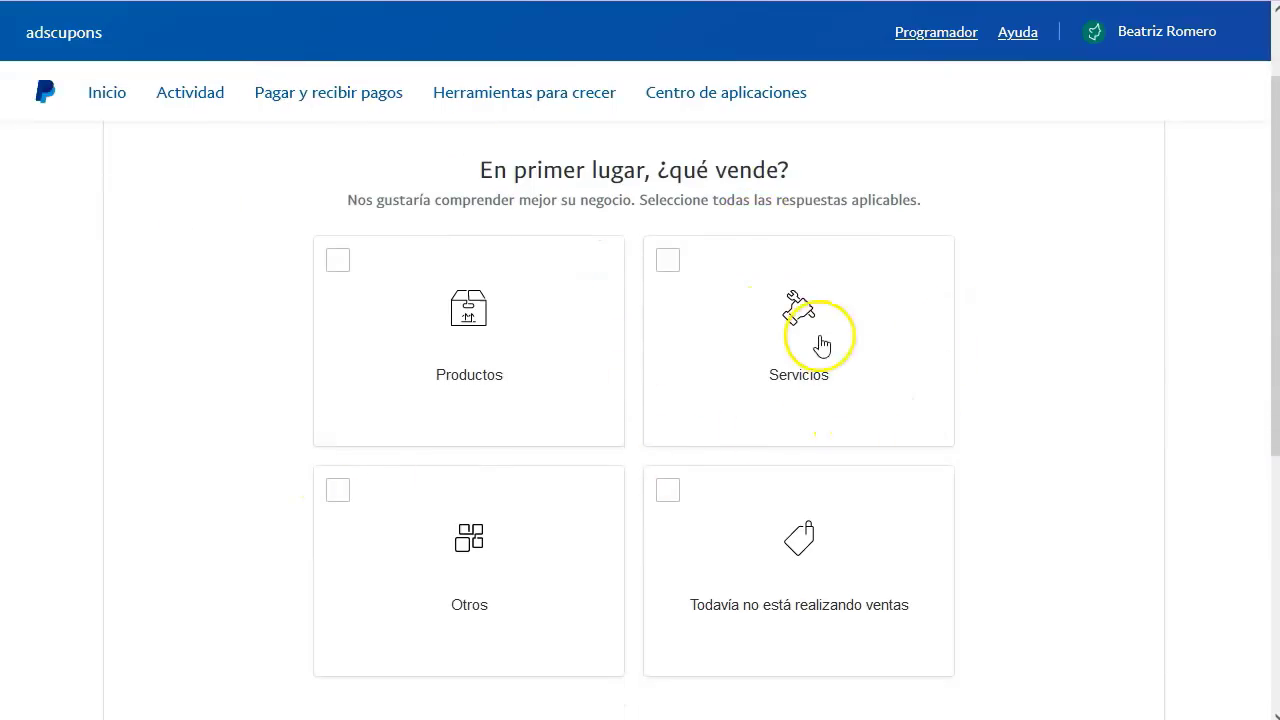
{"action": "left_click", "coordinate": [721, 546]}
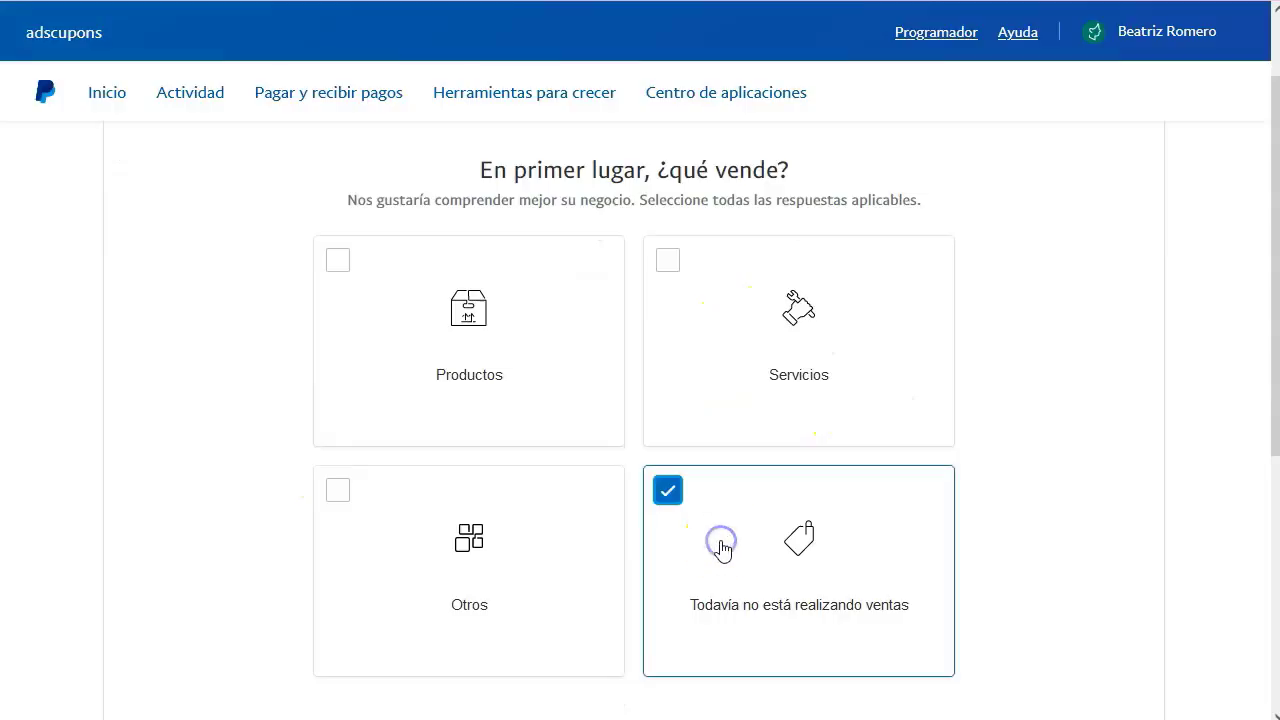
{"action": "left_click", "coordinate": [578, 560]}
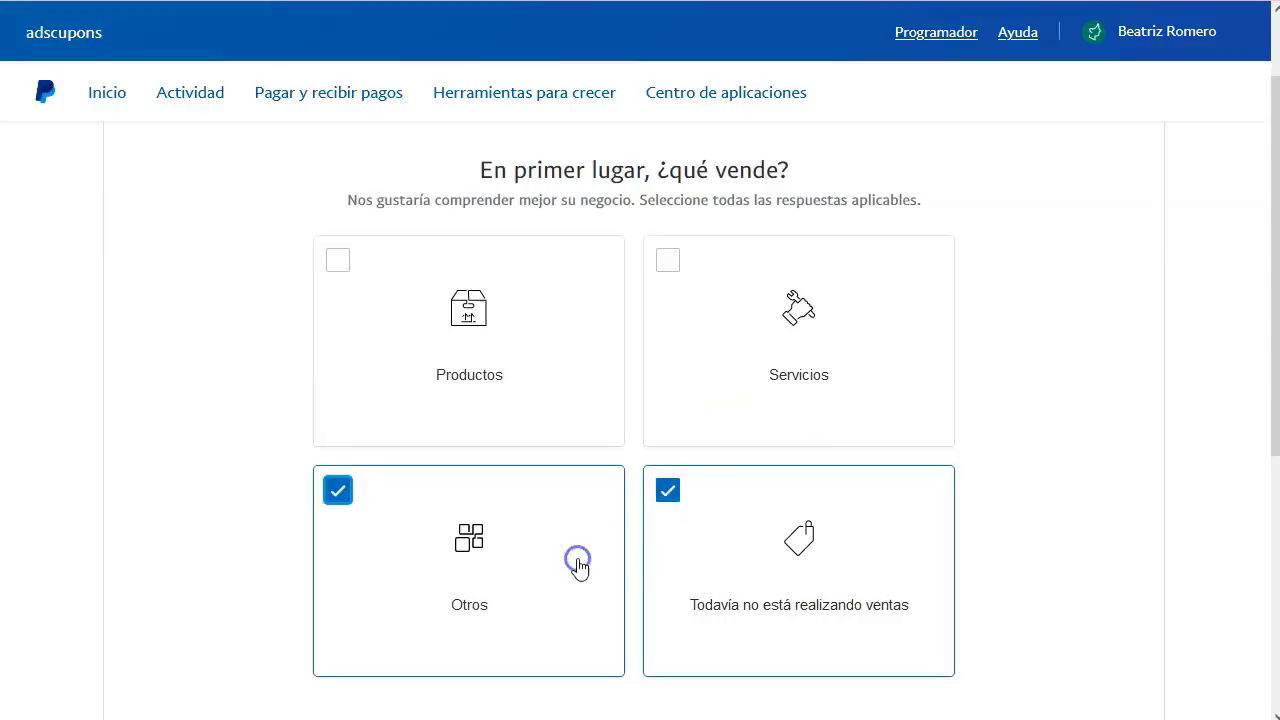
{"action": "left_click", "coordinate": [669, 491]}
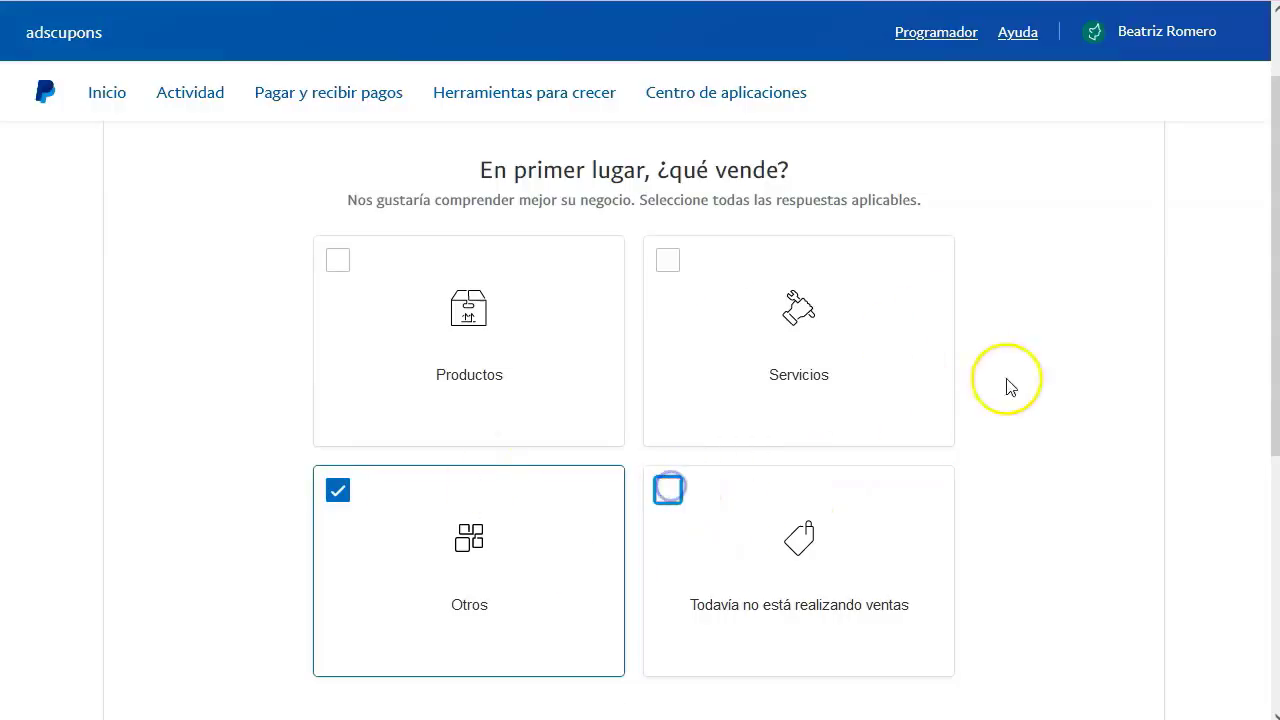
{"action": "scroll", "coordinate": [1057, 437], "scroll_direction": "down", "scroll_amount": 3}
{"action": "left_click", "coordinate": [683, 443]}
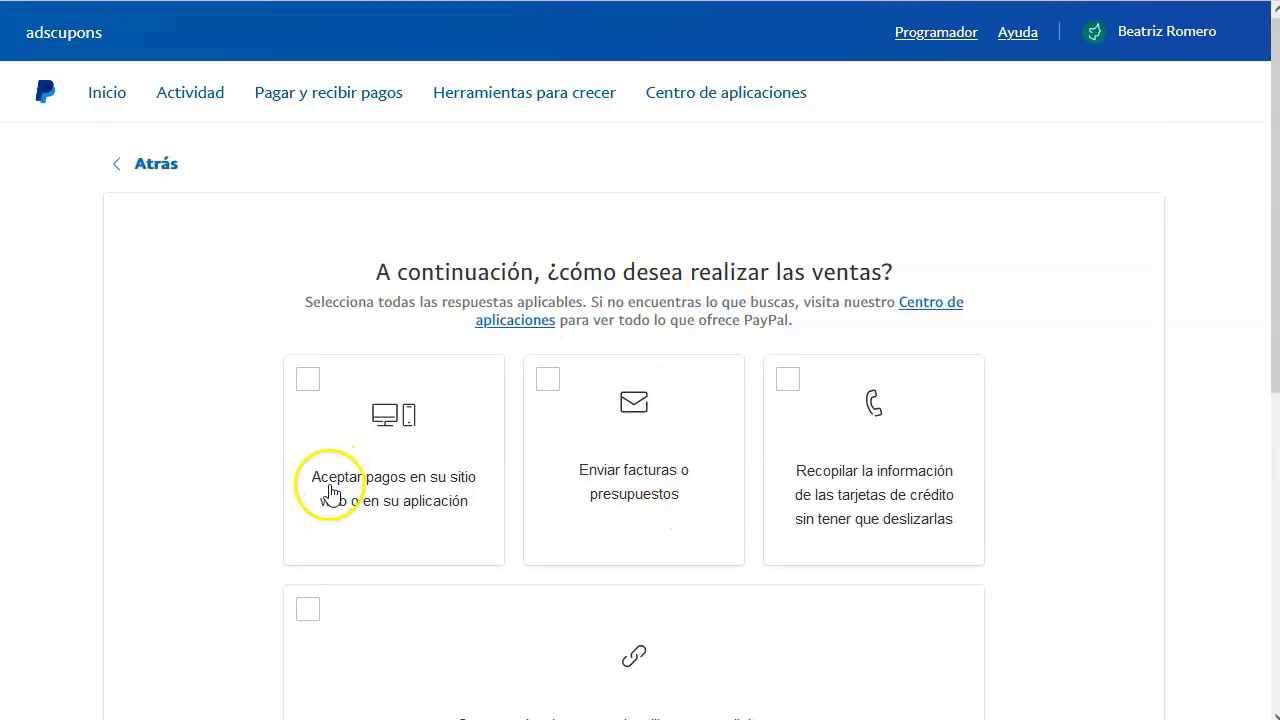
- Choose website or app payments, invoices or quotes, and payment links
{"action": "left_click", "coordinate": [330, 450]}
{"action": "left_click", "coordinate": [693, 450]}
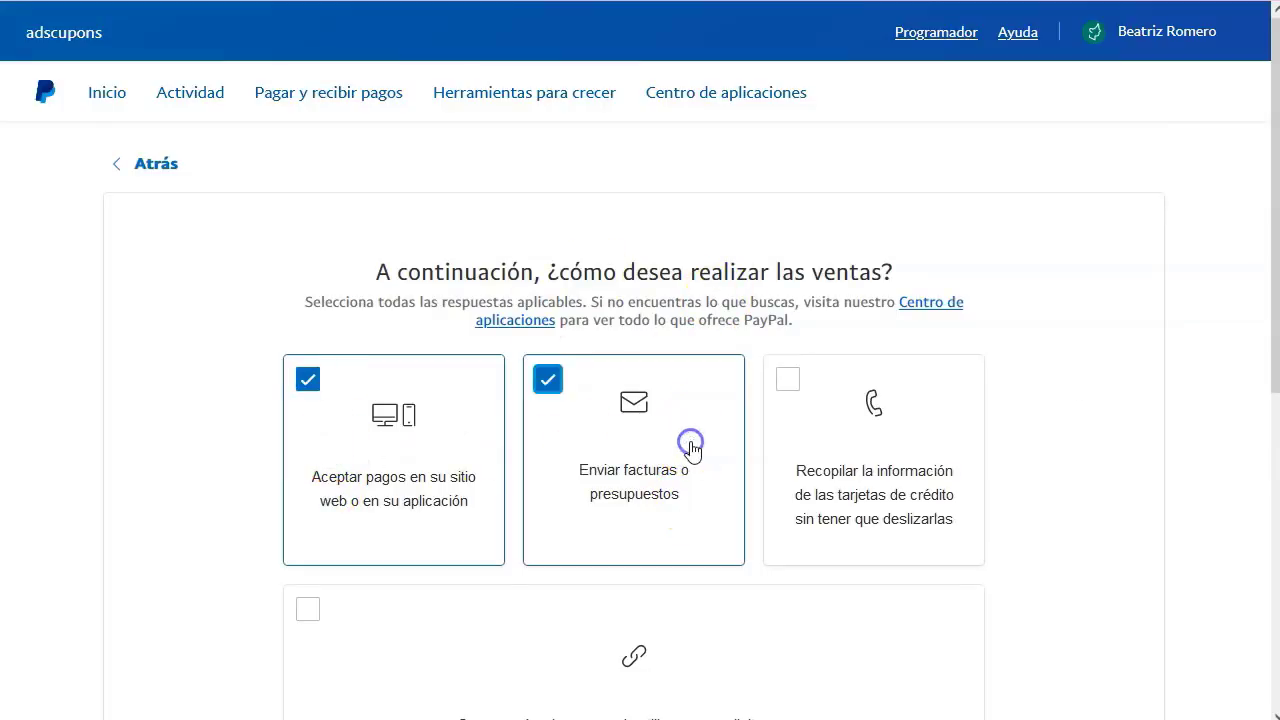
{"action": "scroll", "coordinate": [531, 457], "scroll_direction": "down", "scroll_amount": 3}
{"action": "left_click", "coordinate": [306, 412]}
{"action": "left_click", "coordinate": [657, 662]}
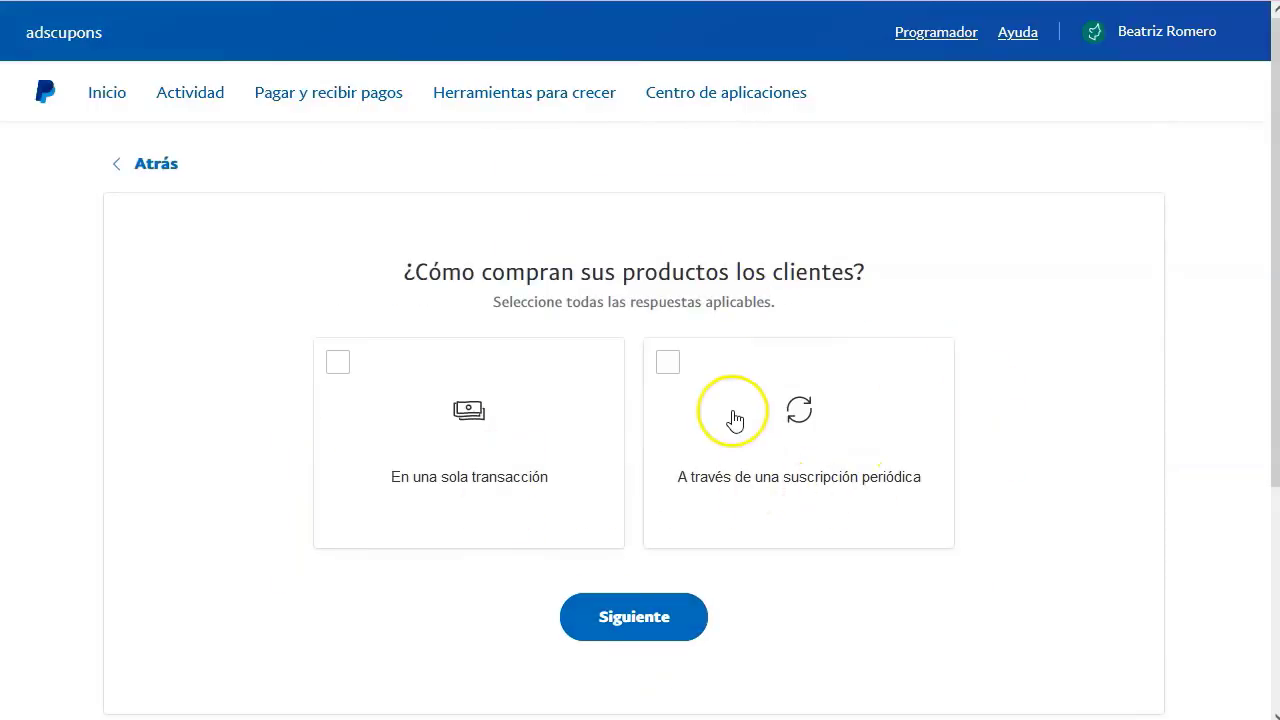
- Select both subscription and single purchases, then the predefined no-code solution
{"action": "left_click", "coordinate": [732, 413]}
{"action": "left_click", "coordinate": [472, 416]}
{"action": "left_click", "coordinate": [648, 614]}
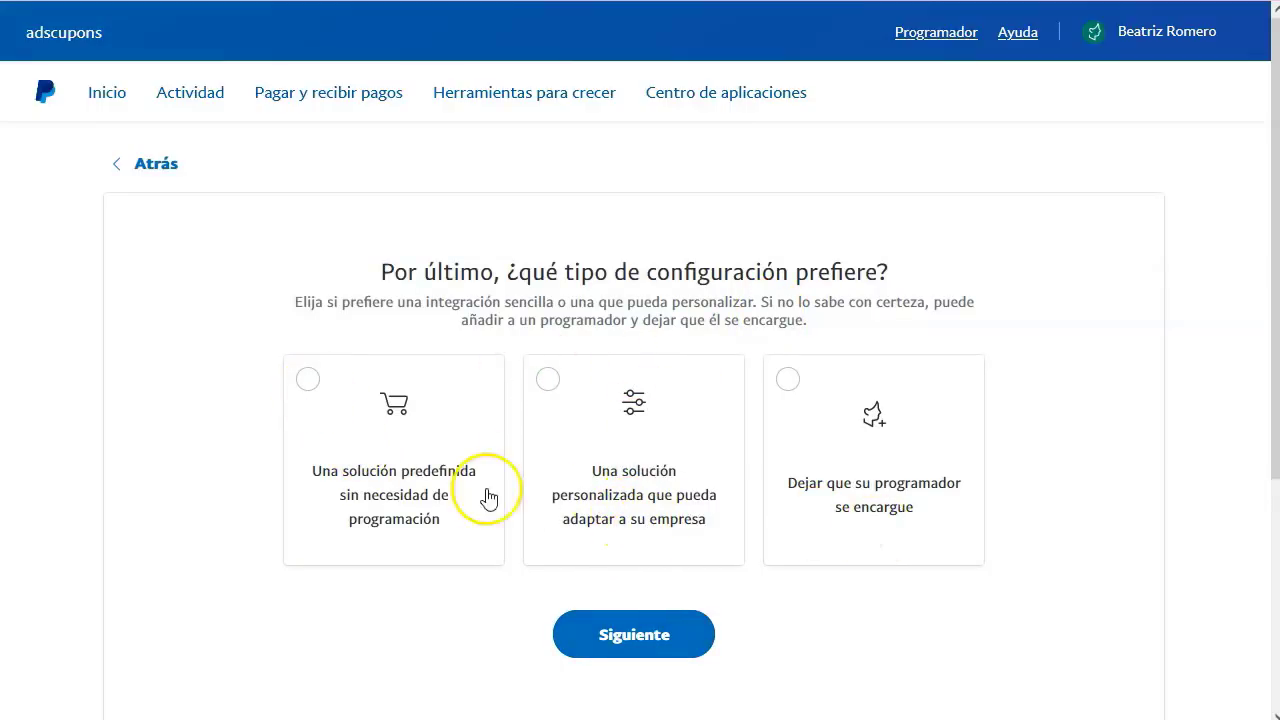
{"action": "left_click", "coordinate": [425, 497]}
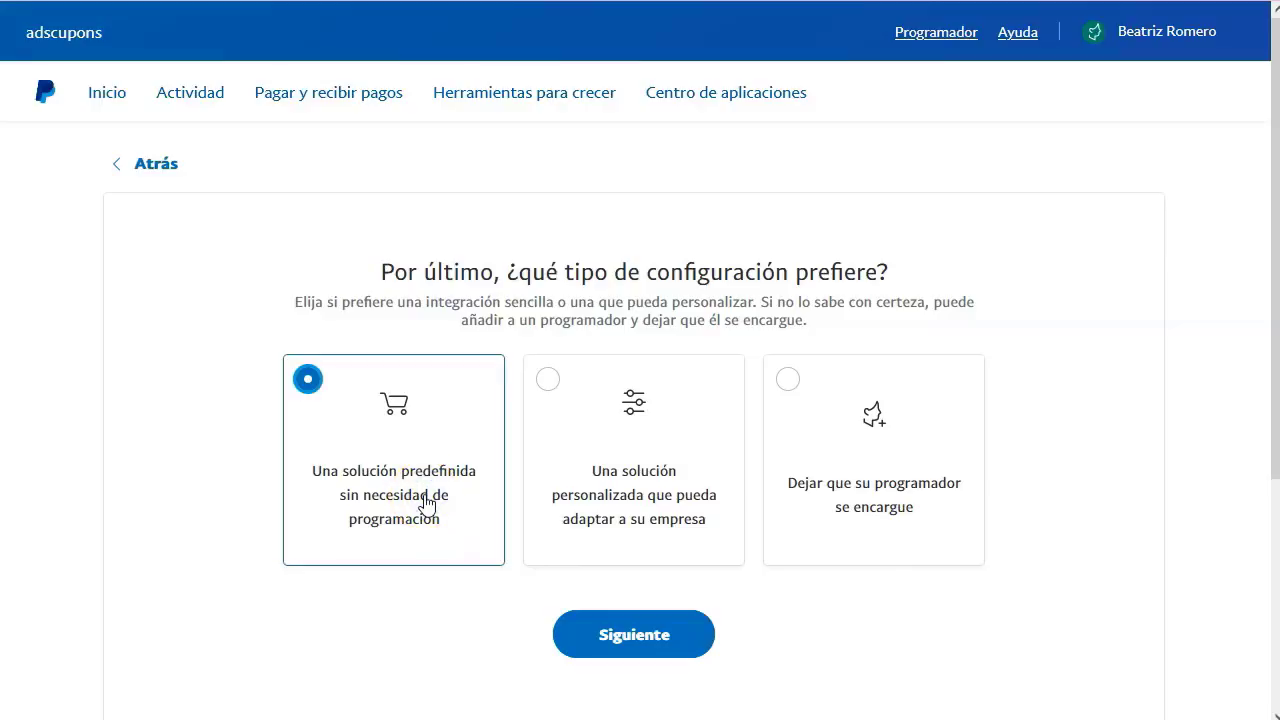
{"action": "left_click", "coordinate": [680, 648]}
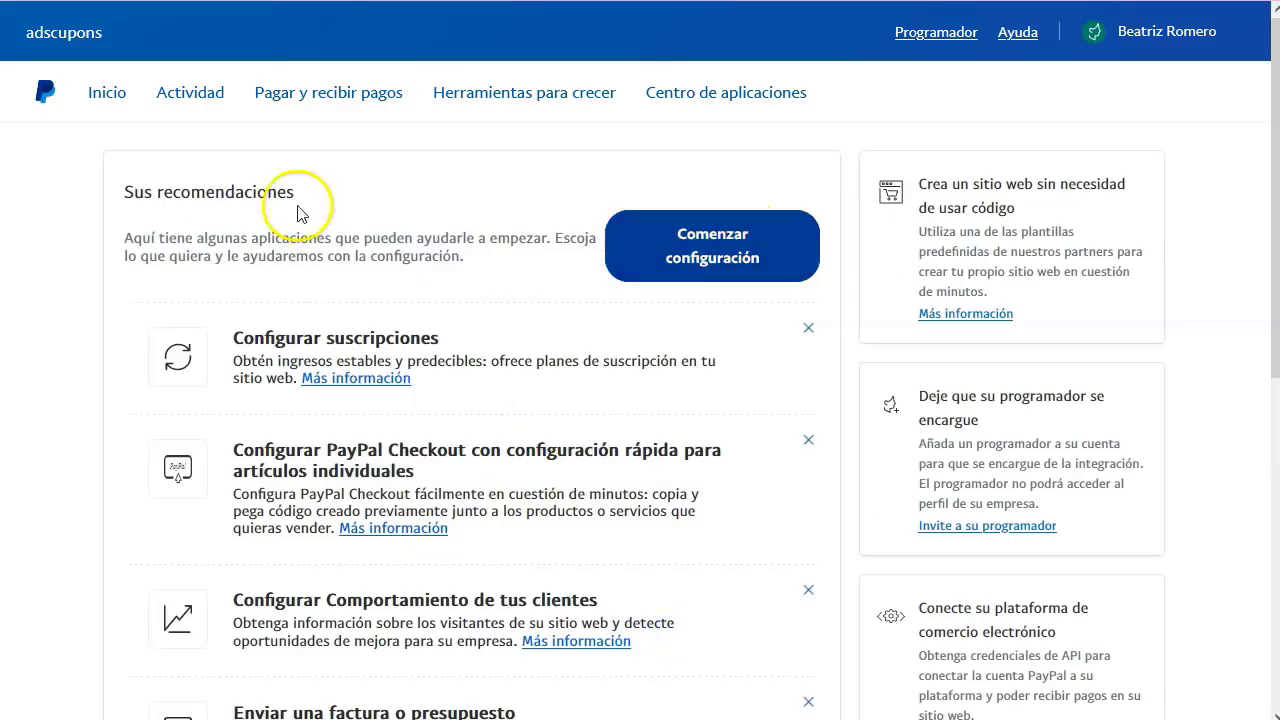
- Go from the recommendations to the Inicio dashboard and accept the welcome popup
{"action": "scroll", "coordinate": [645, 383], "scroll_direction": "down", "scroll_amount": 6}
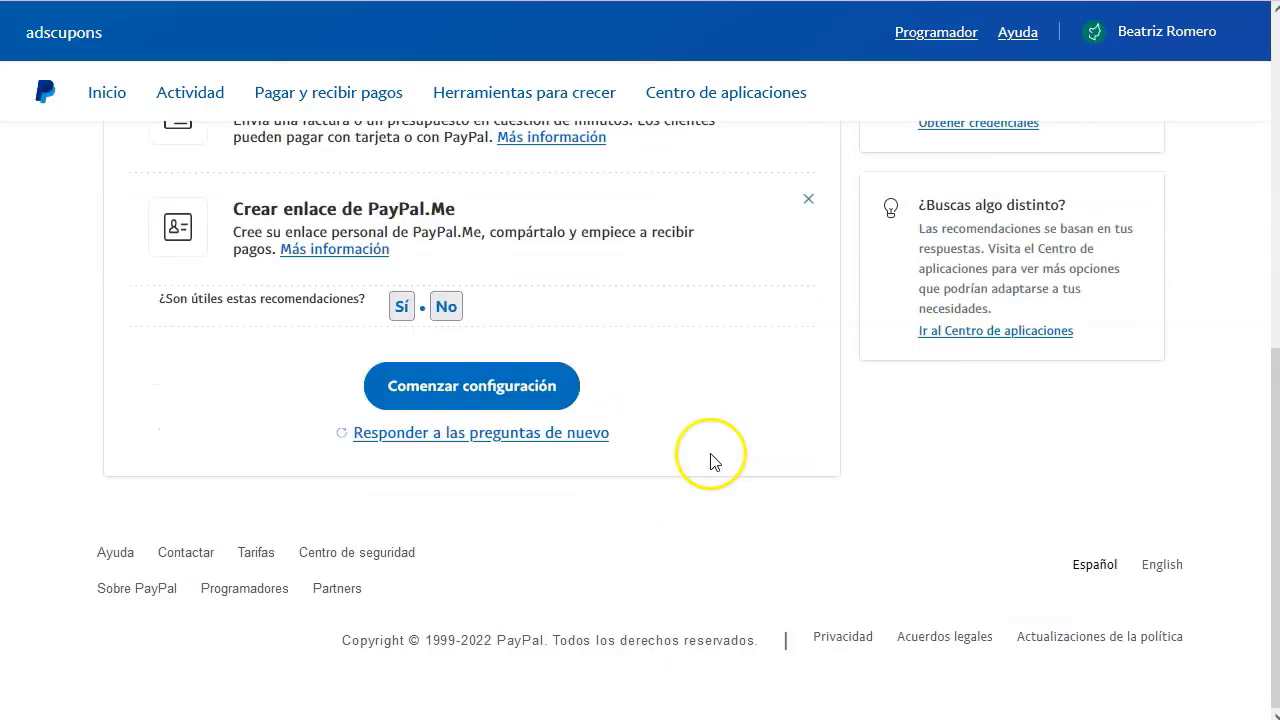
{"action": "scroll", "coordinate": [486, 386], "scroll_direction": "up", "scroll_amount": 6}
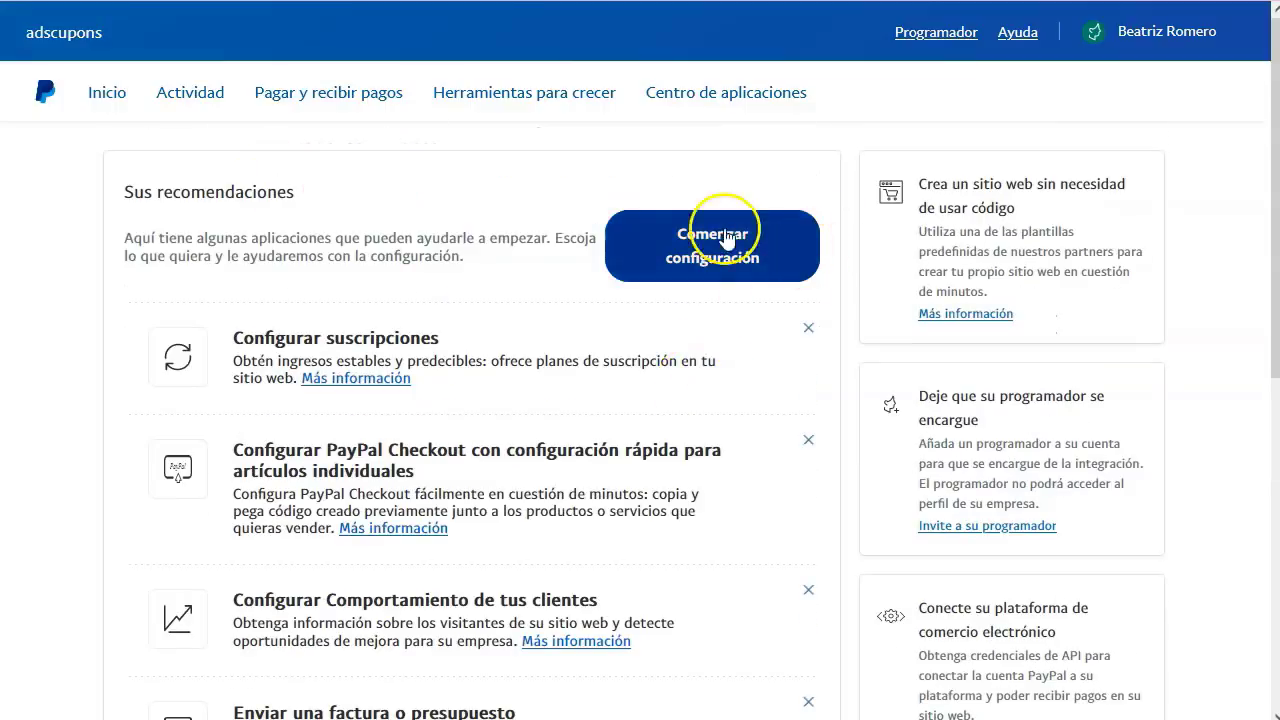
{"action": "left_click", "coordinate": [109, 92]}
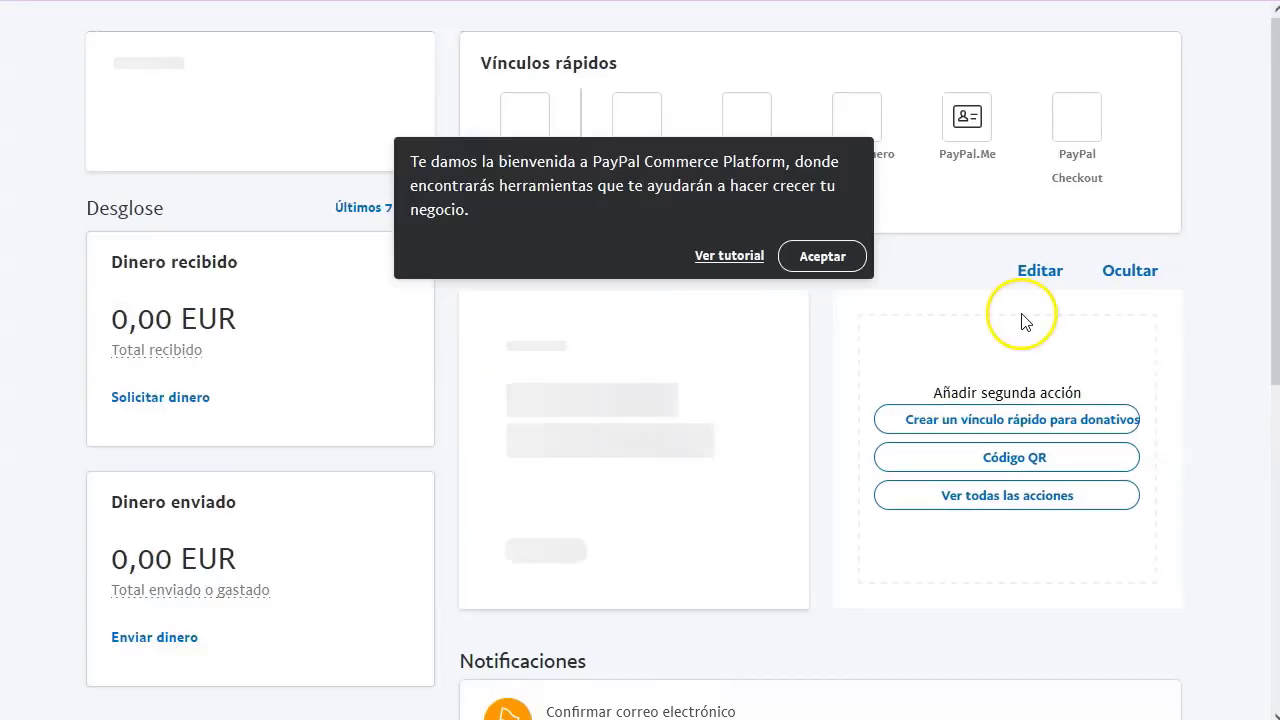
{"action": "left_click", "coordinate": [820, 258]}
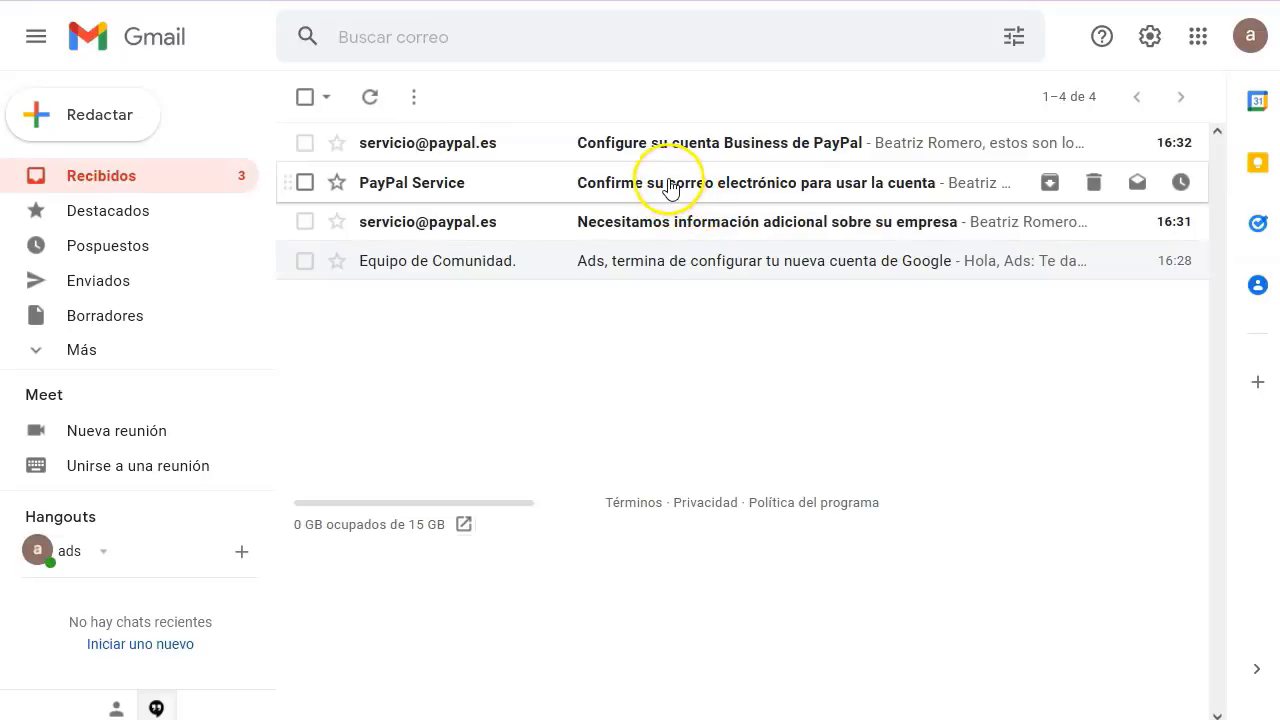
- Confirm the email address from PayPal's message using the account password
{"action": "left_click", "coordinate": [670, 188]}
{"action": "scroll", "coordinate": [700, 350], "scroll_direction": "down", "scroll_amount": 10}
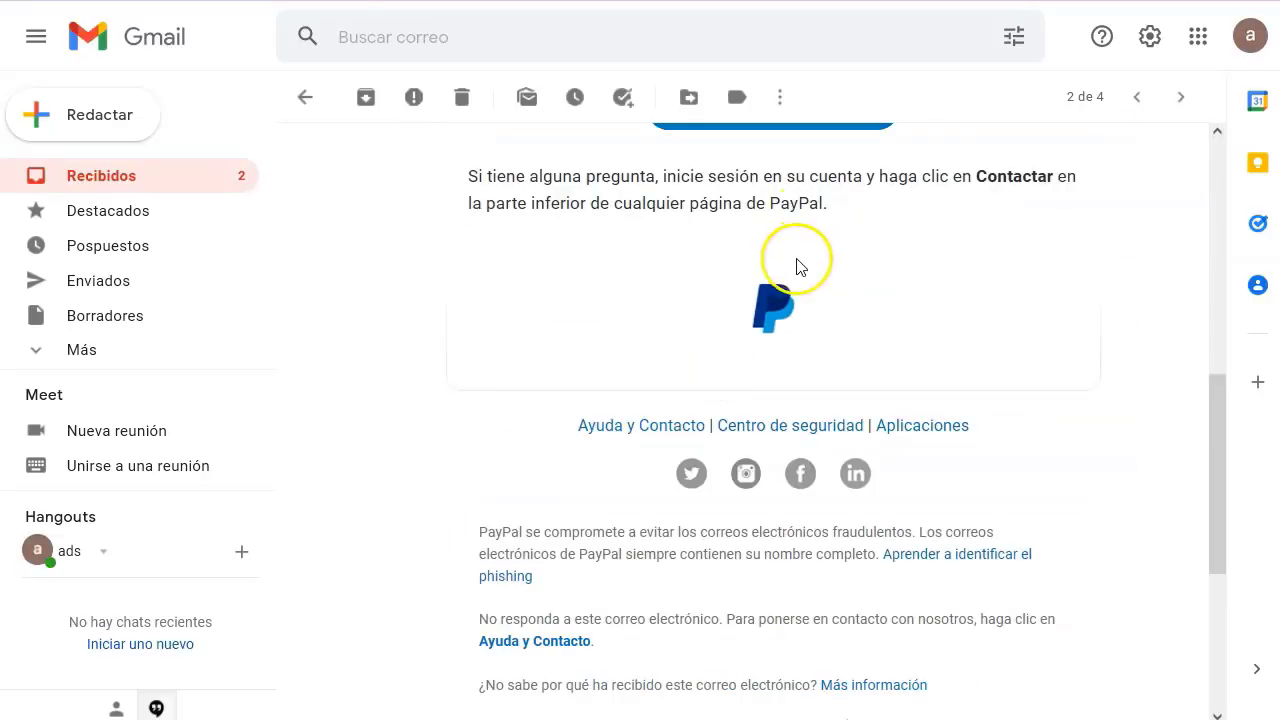
{"action": "scroll", "coordinate": [797, 263], "scroll_direction": "up", "scroll_amount": 4}
{"action": "left_click", "coordinate": [766, 480]}
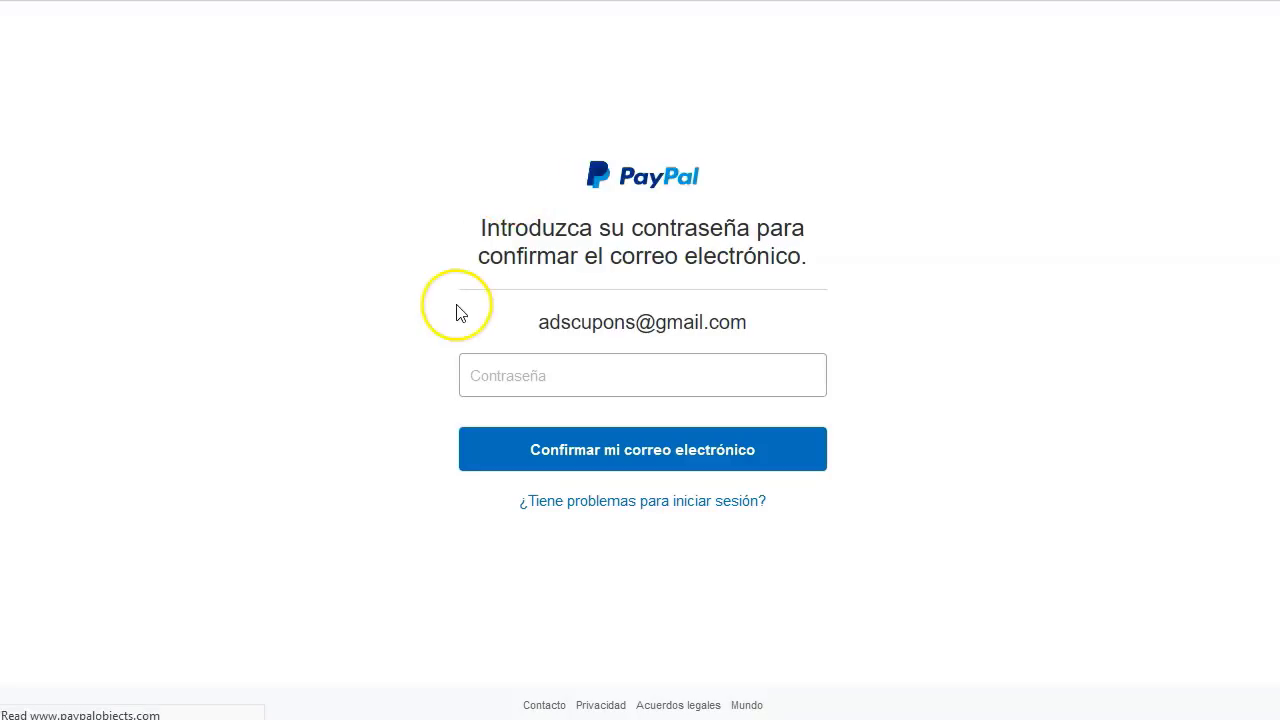
{"action": "left_click", "coordinate": [606, 383]}
{"action": "type", "text": "a"}
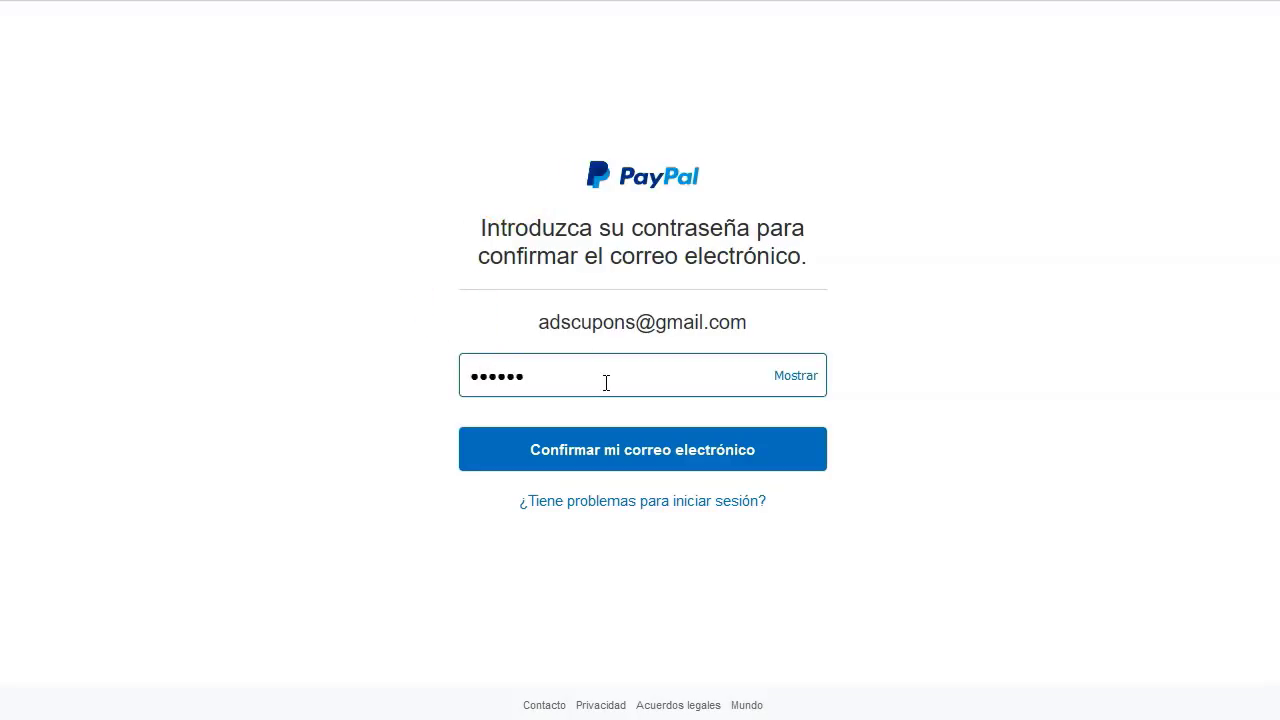
{"action": "left_click", "coordinate": [677, 449]}
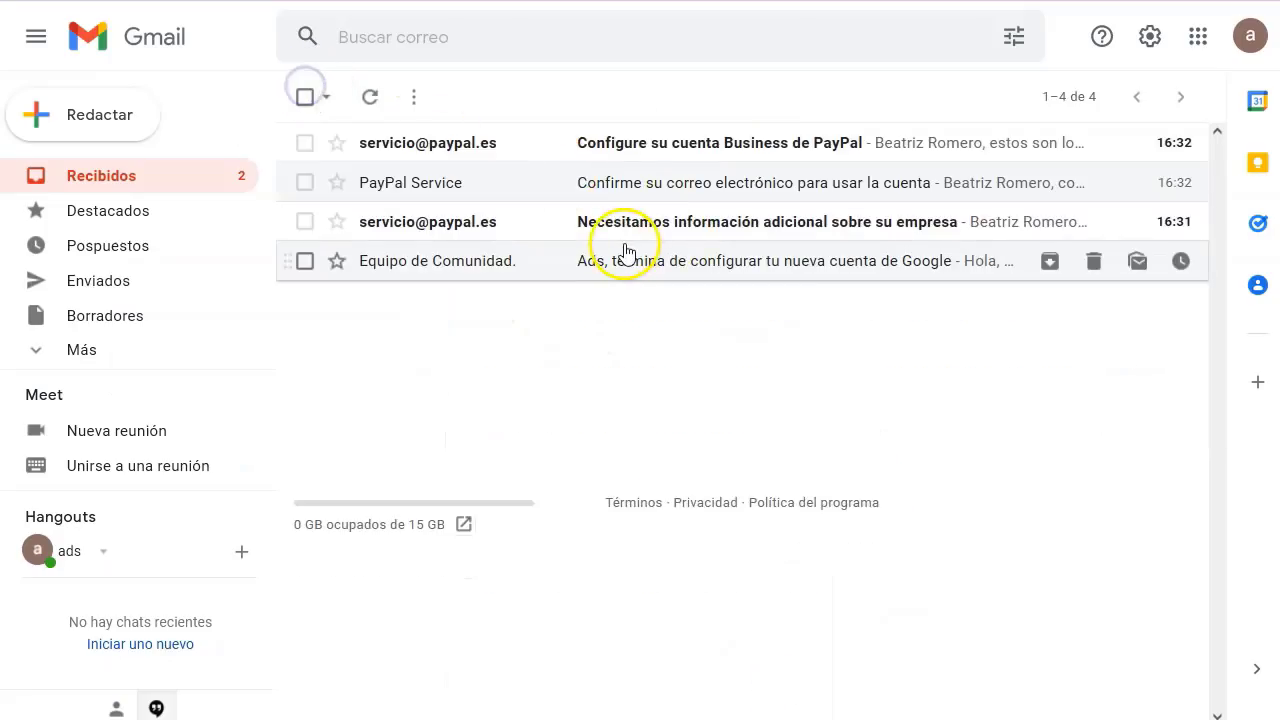
- Read the 'Configure su cuenta Business' and additional business information emails
{"action": "left_click", "coordinate": [688, 140]}
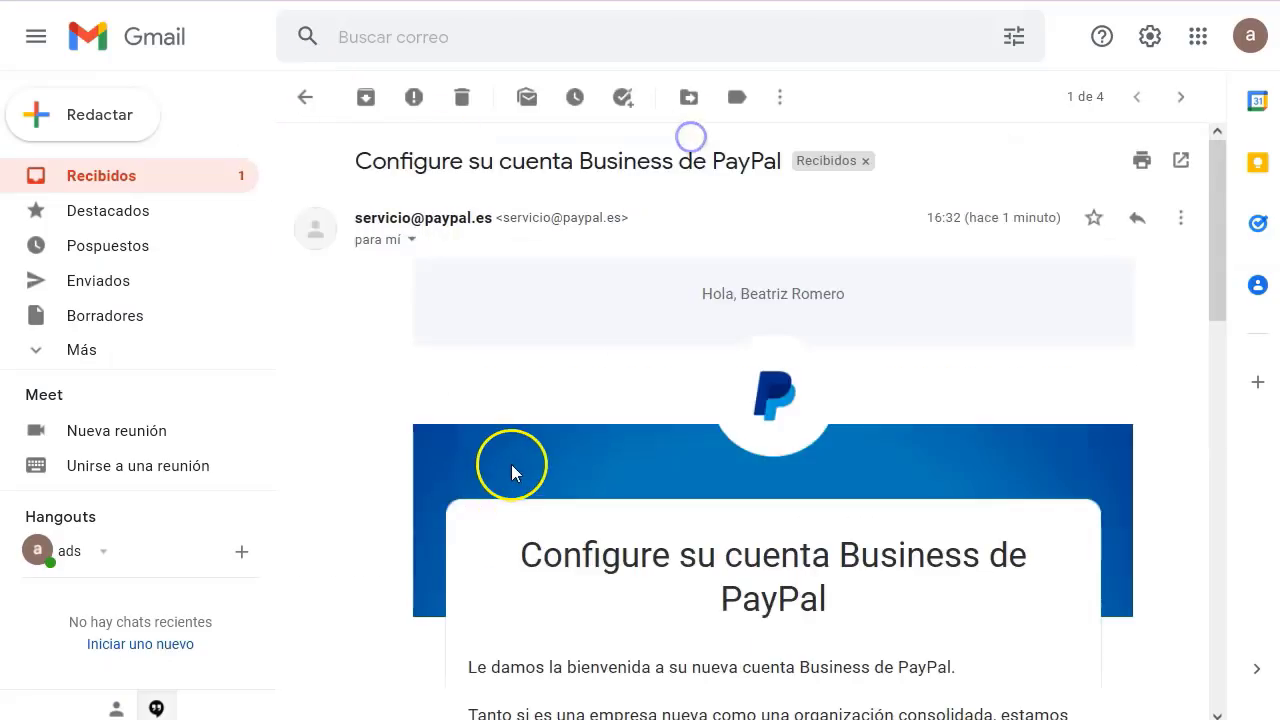
{"action": "scroll", "coordinate": [500, 477], "scroll_direction": "down", "scroll_amount": 3}
{"action": "scroll", "coordinate": [351, 217], "scroll_direction": "up", "scroll_amount": 5}
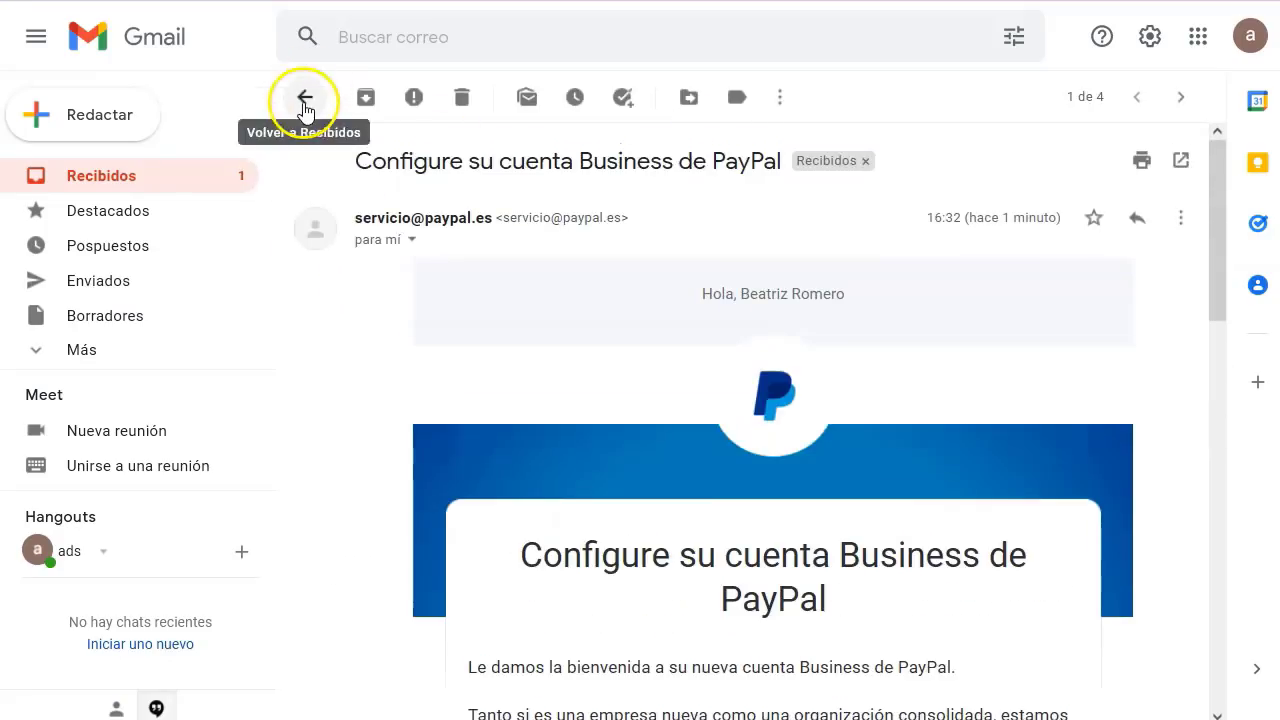
{"action": "left_click", "coordinate": [305, 97]}
{"action": "left_click", "coordinate": [420, 221]}
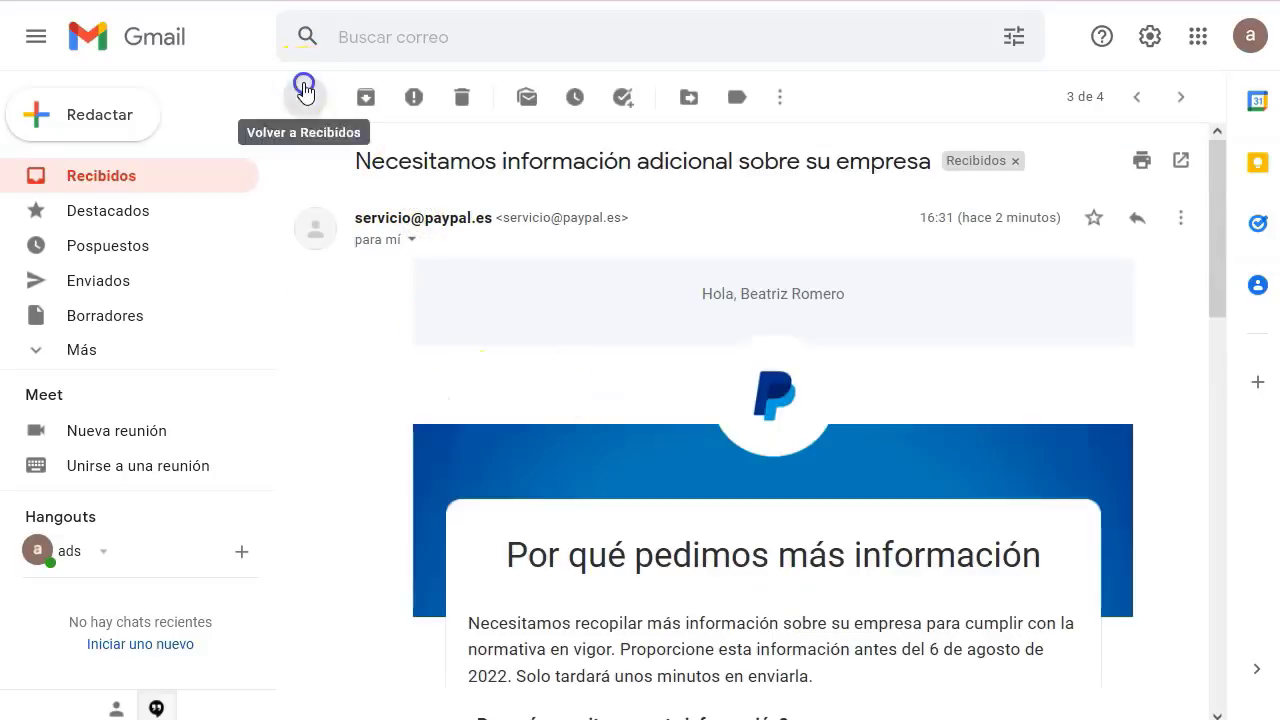
{"action": "left_click", "coordinate": [305, 97]}
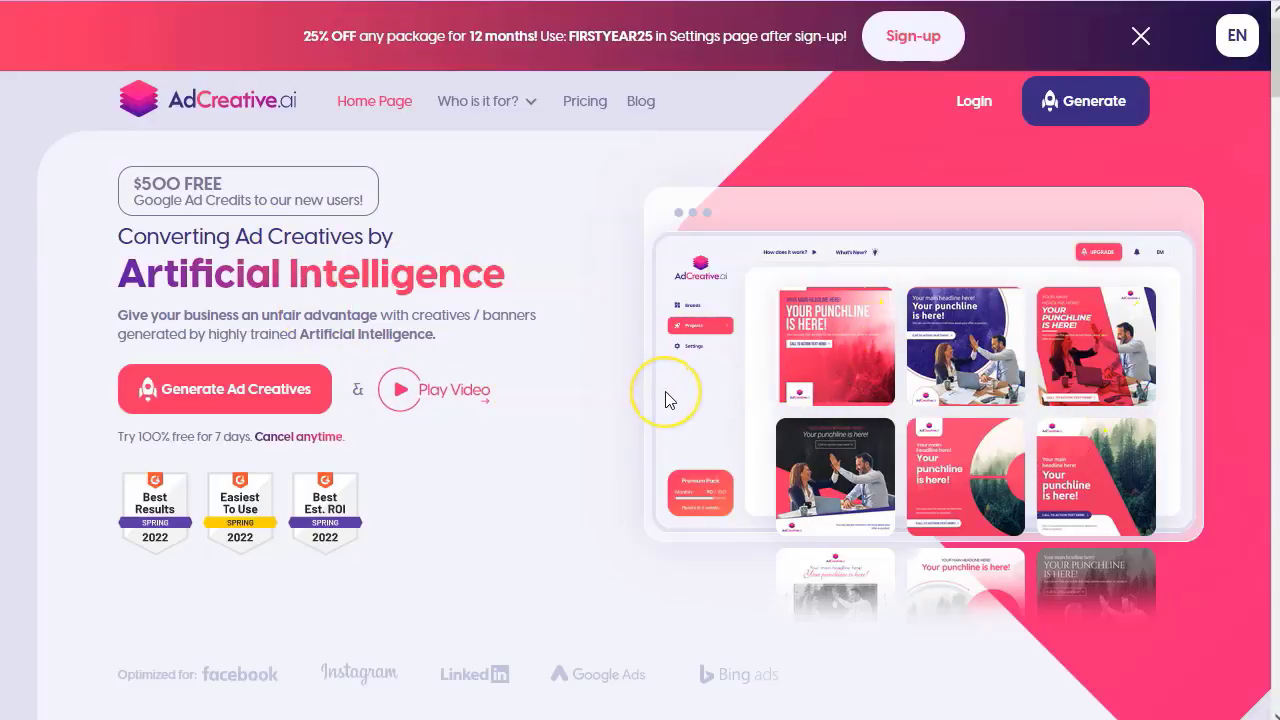
- Browse the AdCreative.ai home page, then open Pricing to compare the Starter ($9) through Scale-Up ($59) plans
{"action": "scroll", "coordinate": [556, 390], "scroll_direction": "down", "scroll_amount": 5}
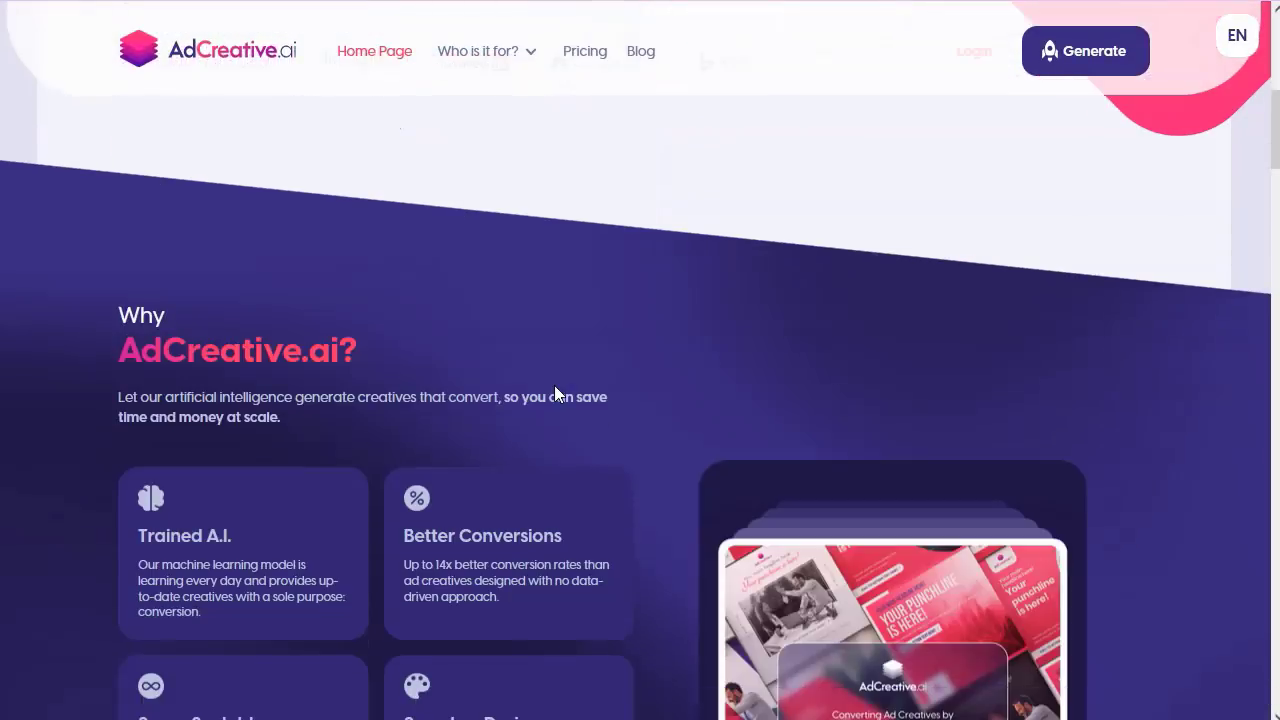
{"action": "scroll", "coordinate": [553, 382], "scroll_direction": "up", "scroll_amount": 1}
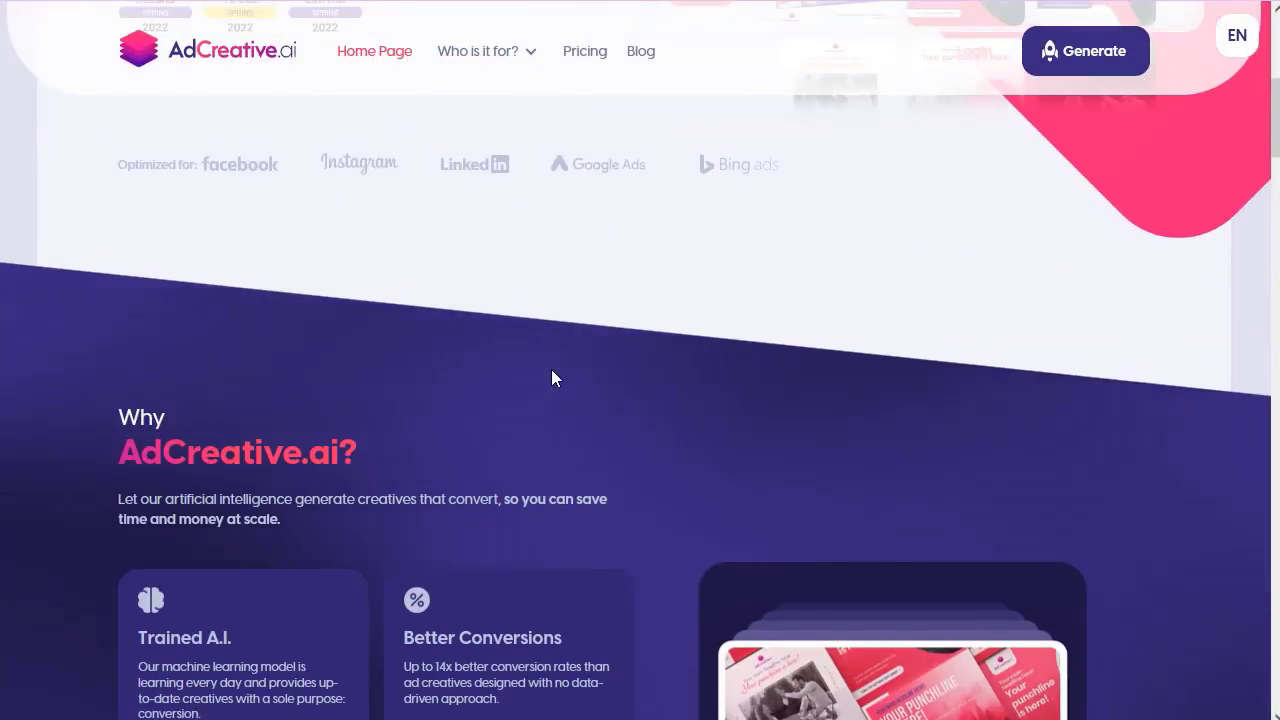
{"action": "scroll", "coordinate": [551, 372], "scroll_direction": "down", "scroll_amount": 4}
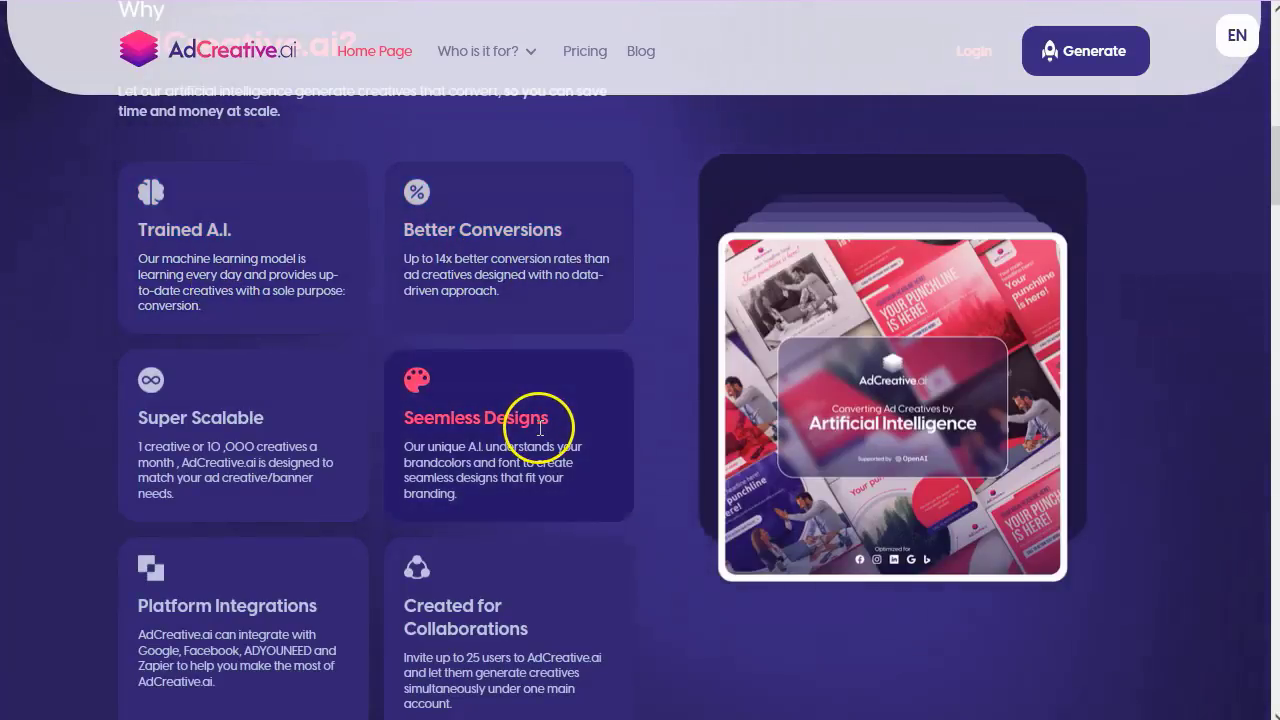
{"action": "scroll", "coordinate": [200, 451], "scroll_direction": "down", "scroll_amount": 2}
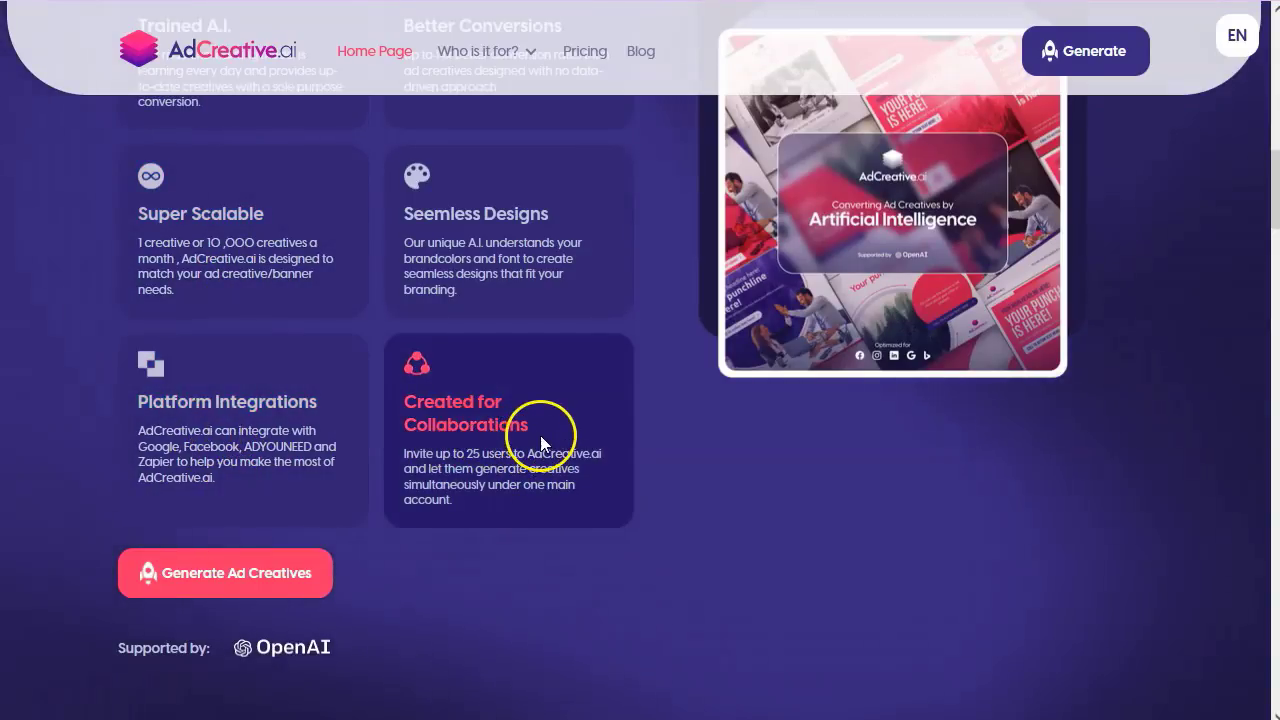
{"action": "scroll", "coordinate": [439, 480], "scroll_direction": "down", "scroll_amount": 1}
{"action": "scroll", "coordinate": [439, 477], "scroll_direction": "down", "scroll_amount": 6}
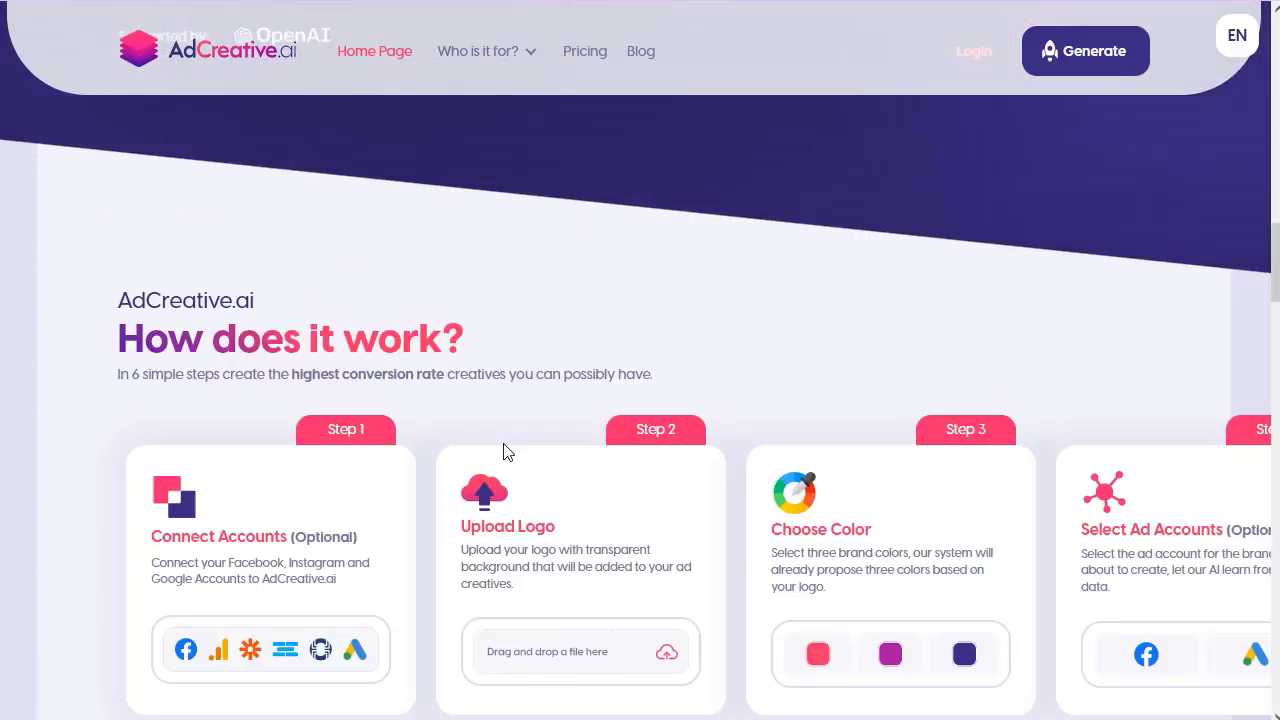
{"action": "scroll", "coordinate": [504, 453], "scroll_direction": "down", "scroll_amount": 1}
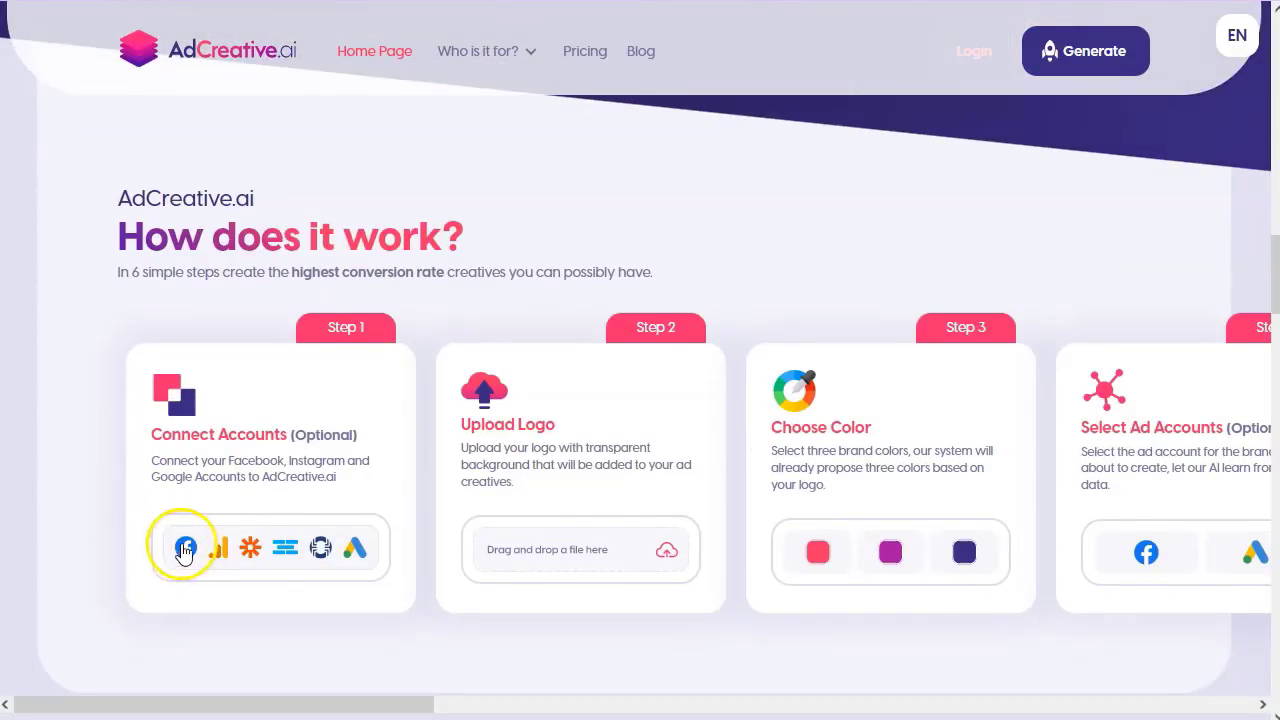
{"action": "scroll", "coordinate": [563, 343], "scroll_direction": "up", "scroll_amount": 7}
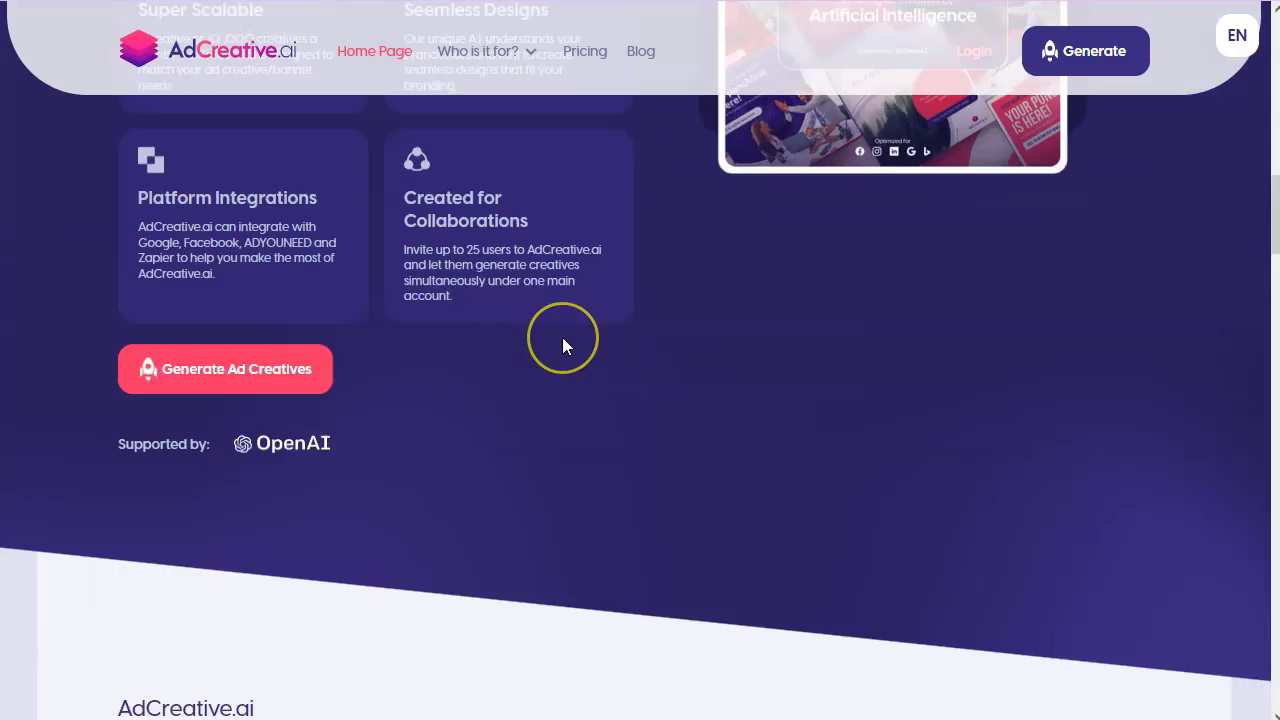
{"action": "scroll", "coordinate": [562, 337], "scroll_direction": "up", "scroll_amount": 6}
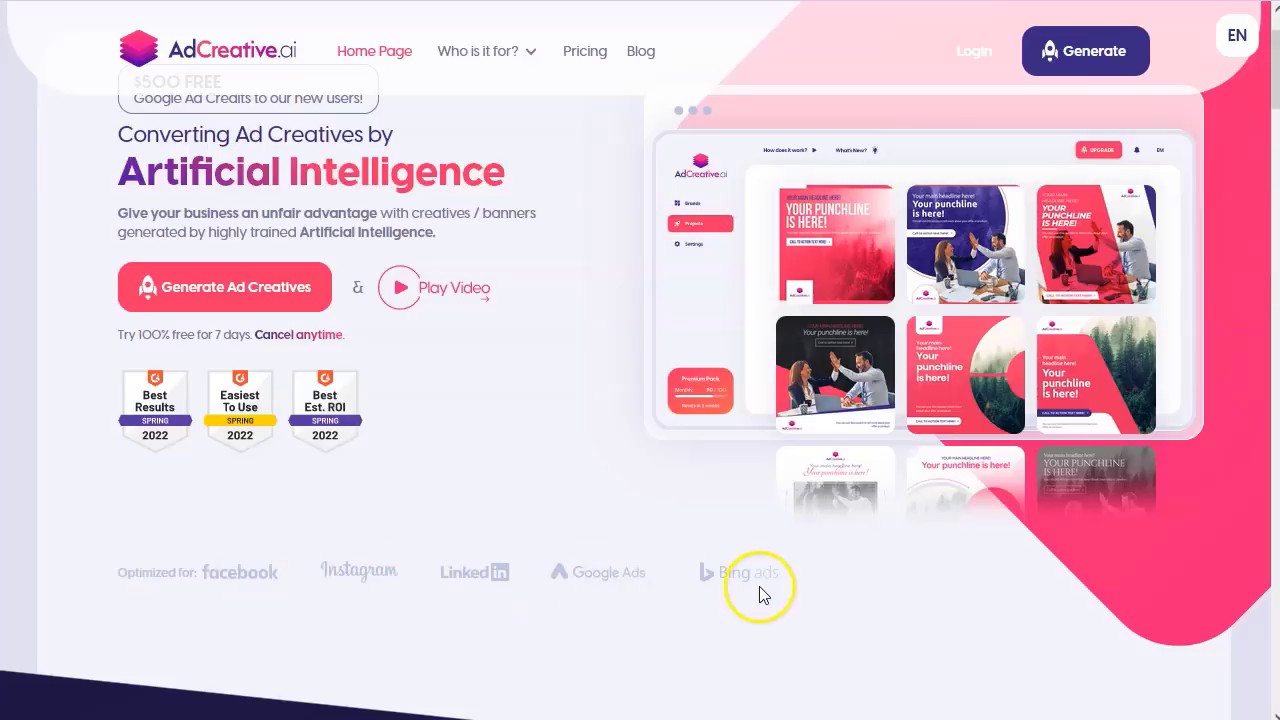
{"action": "scroll", "coordinate": [520, 500], "scroll_direction": "up", "scroll_amount": 1}
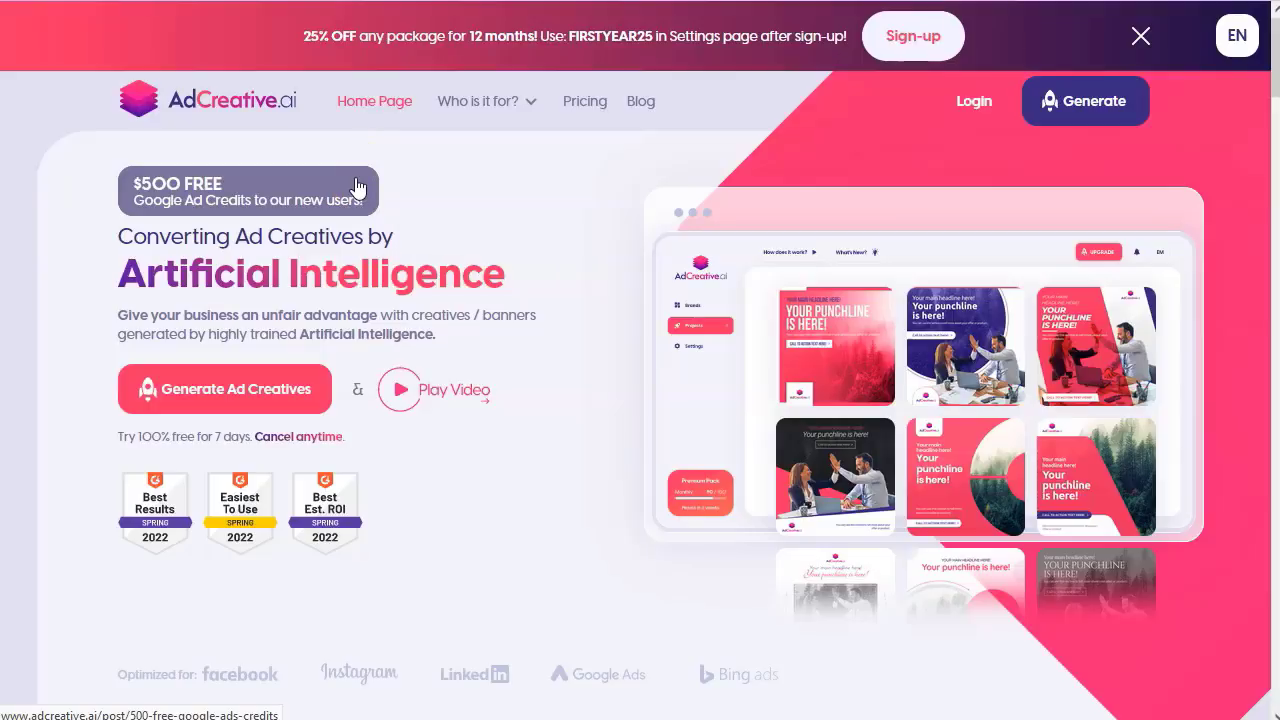
{"action": "left_click", "coordinate": [585, 102]}
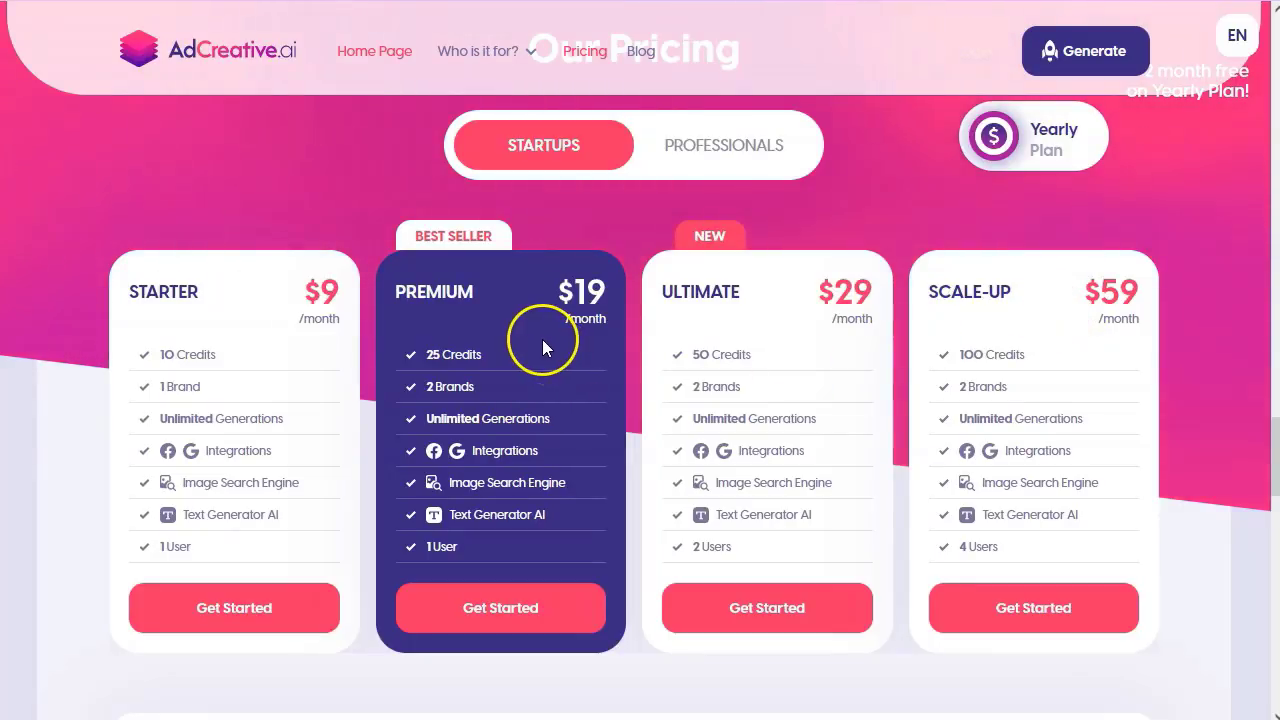
- Return to the home page top with the 'Converting Ad Creatives by Artificial Intelligence' headline and 7-day trial
{"action": "left_click", "coordinate": [296, 290]}
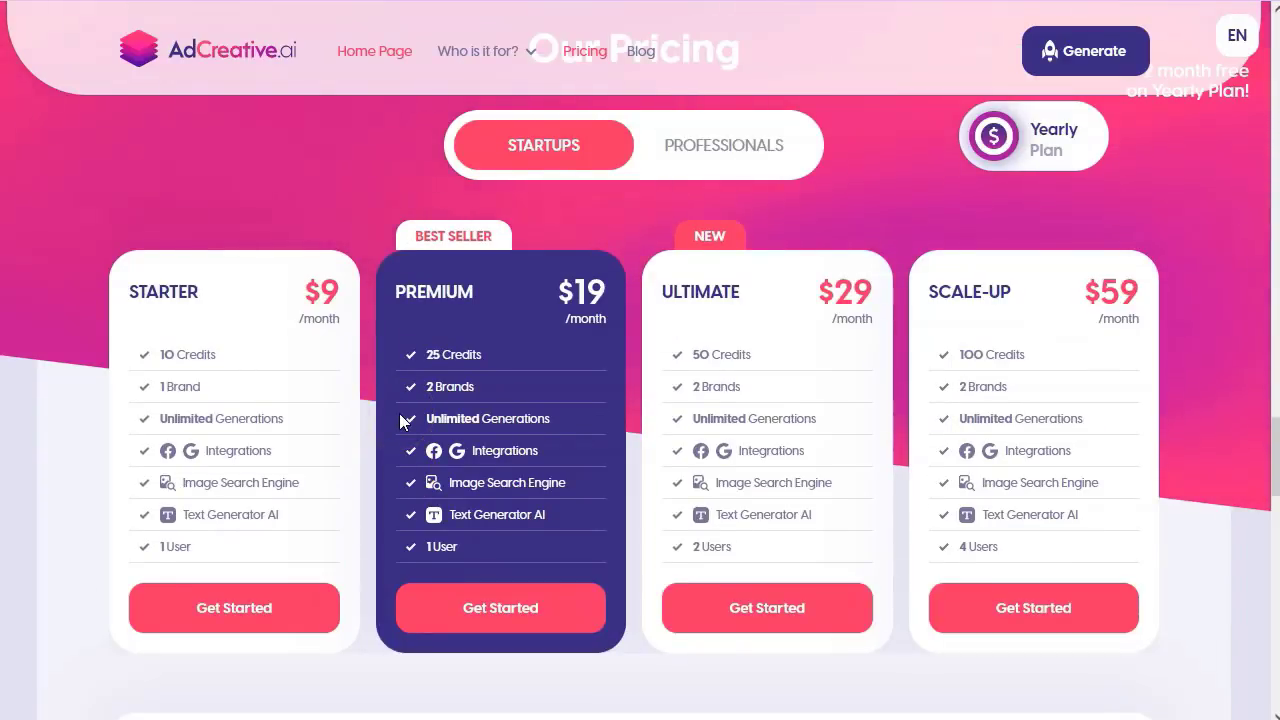
{"action": "scroll", "coordinate": [400, 419], "scroll_direction": "up", "scroll_amount": 20}
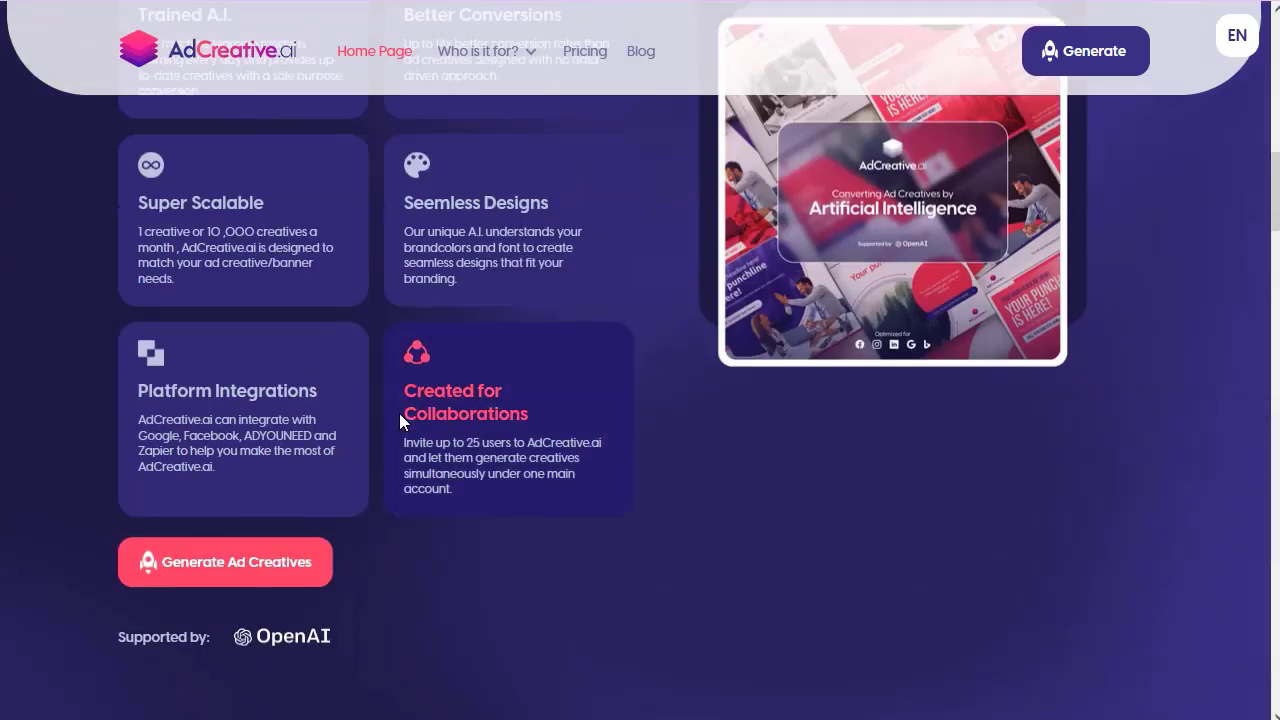
{"action": "scroll", "coordinate": [399, 421], "scroll_direction": "up", "scroll_amount": 6}
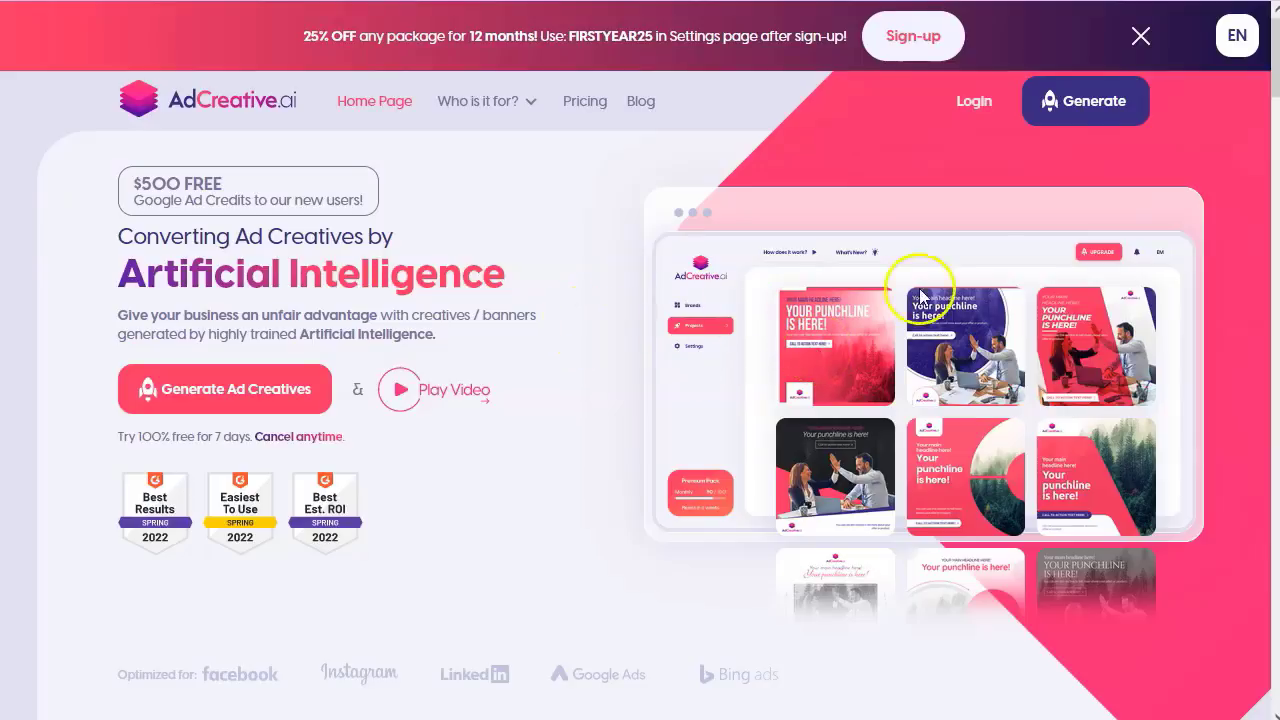
- Switch the AdCreative.ai site language from EN to ES (Spanish)
{"action": "left_click", "coordinate": [1237, 40]}
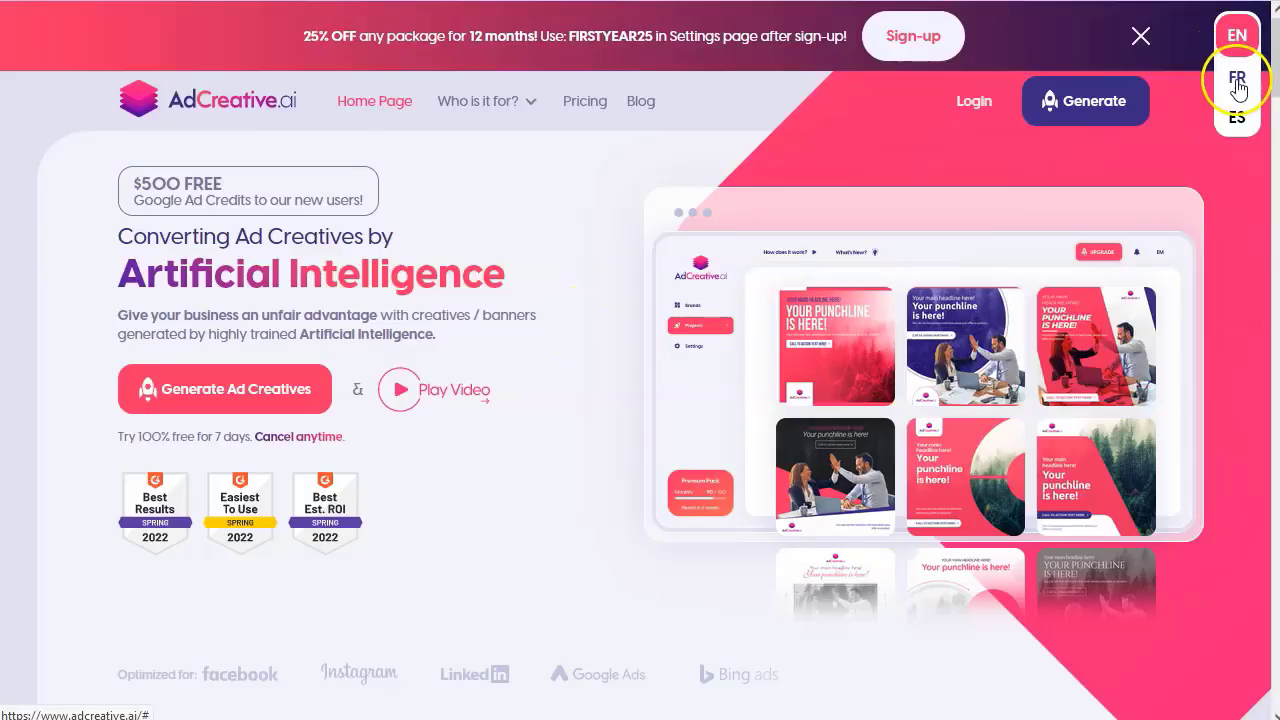
{"action": "left_click", "coordinate": [1240, 119]}
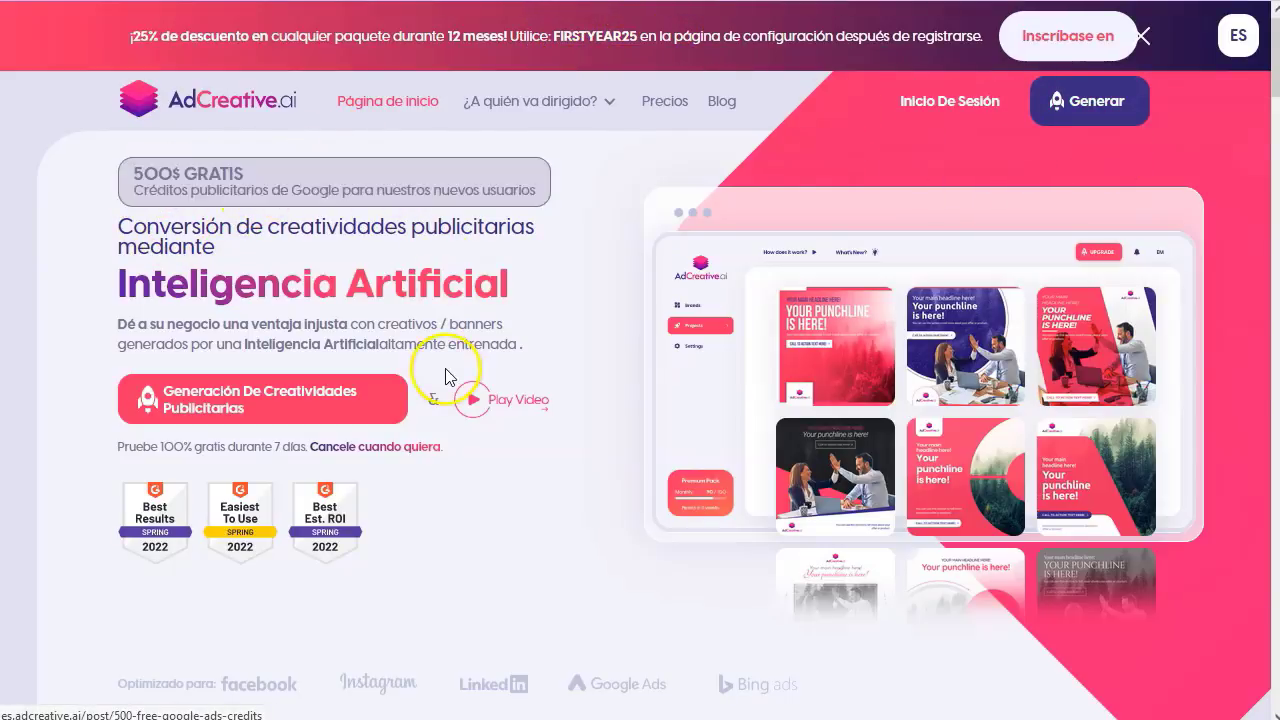
{"action": "scroll", "coordinate": [443, 371], "scroll_direction": "down", "scroll_amount": 2}
{"action": "scroll", "coordinate": [365, 385], "scroll_direction": "down", "scroll_amount": 1}
{"action": "scroll", "coordinate": [367, 391], "scroll_direction": "down", "scroll_amount": 5}
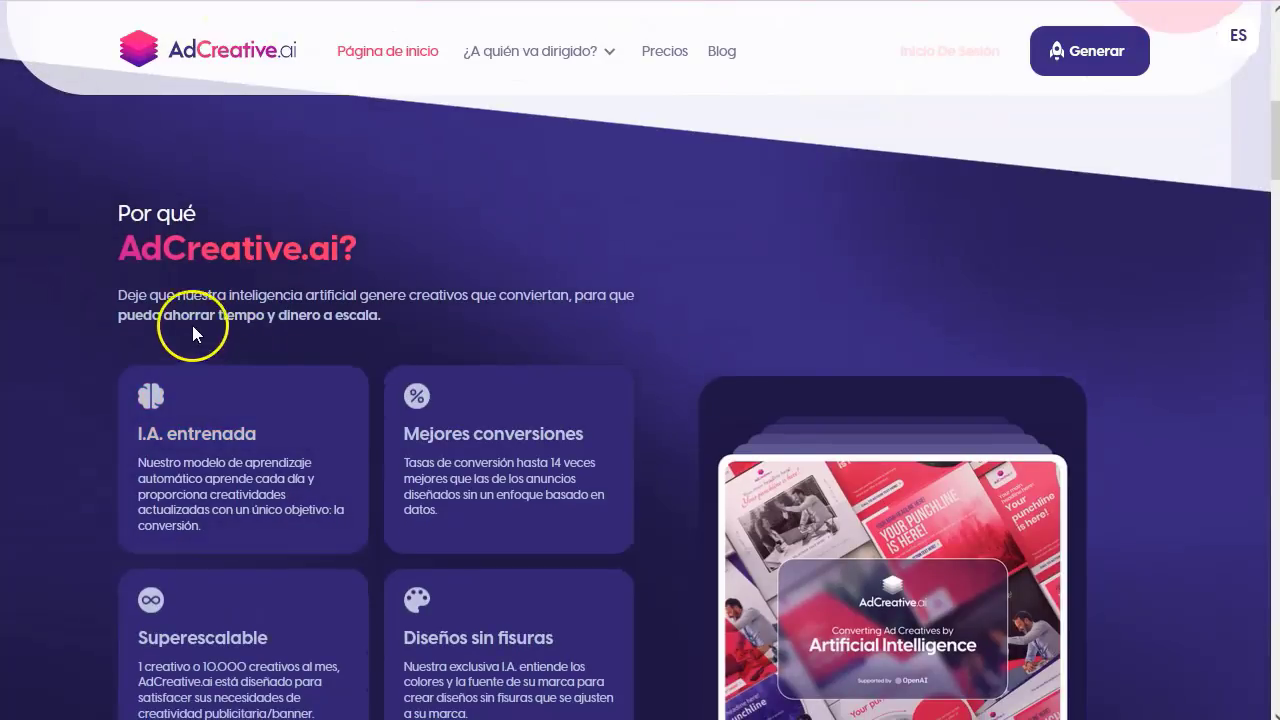
{"action": "scroll", "coordinate": [194, 300], "scroll_direction": "down", "scroll_amount": 1}
- Scroll the Spanish page past the 'Por qué' section to the 'Hágase socio' affiliate section
{"action": "left_click_drag", "start_coordinate": [398, 206], "coordinate": [228, 198]}
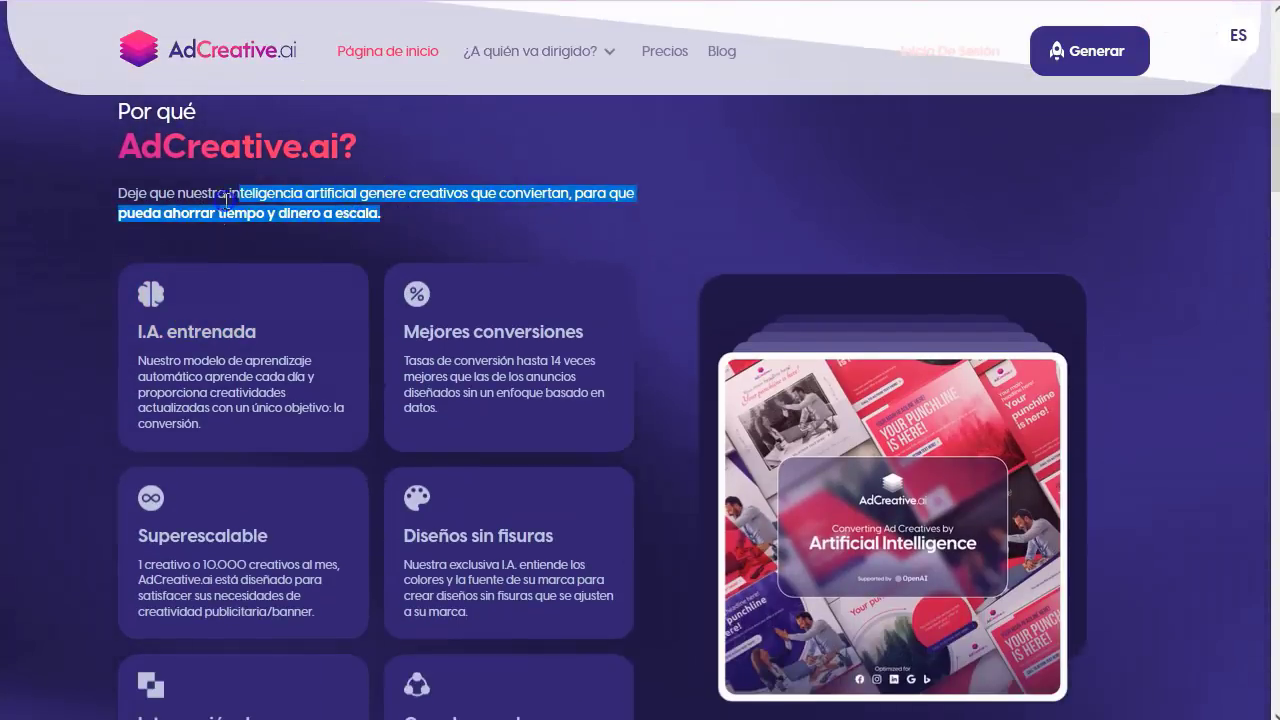
{"action": "left_click", "coordinate": [458, 195]}
{"action": "scroll", "coordinate": [379, 301], "scroll_direction": "down", "scroll_amount": 2}
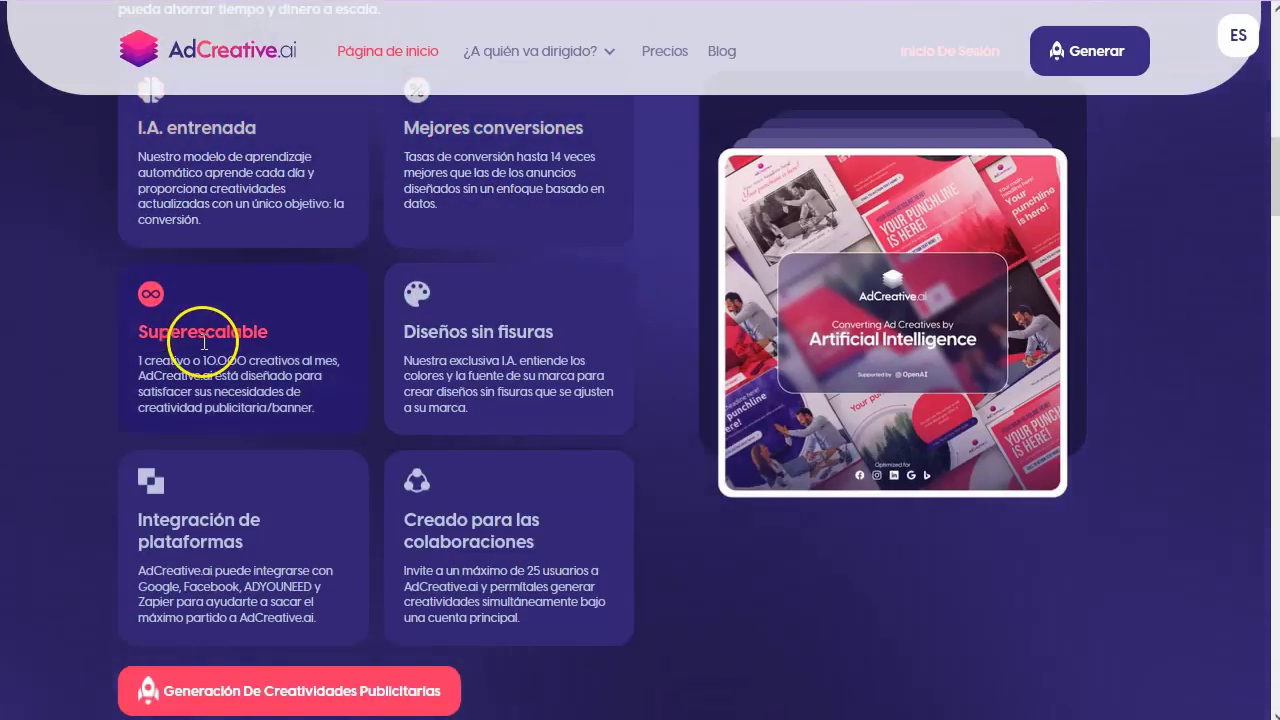
{"action": "scroll", "coordinate": [501, 373], "scroll_direction": "down", "scroll_amount": 1}
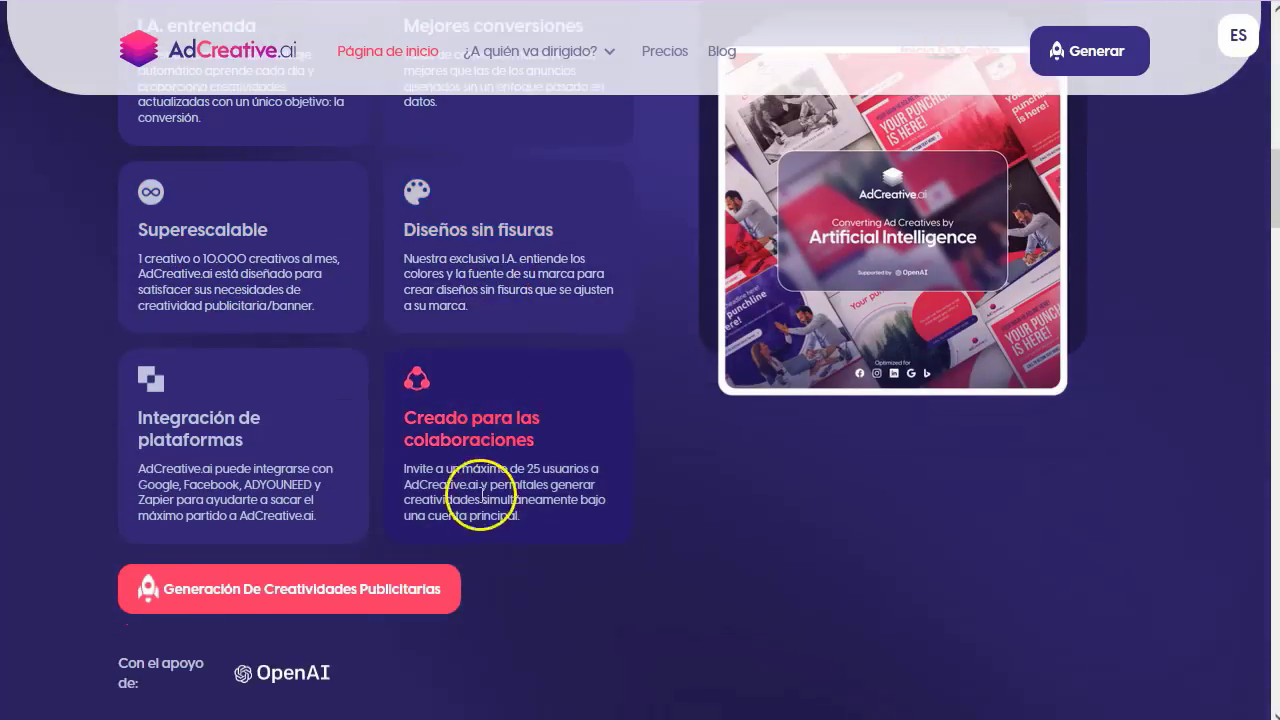
{"action": "scroll", "coordinate": [222, 440], "scroll_direction": "down", "scroll_amount": 4}
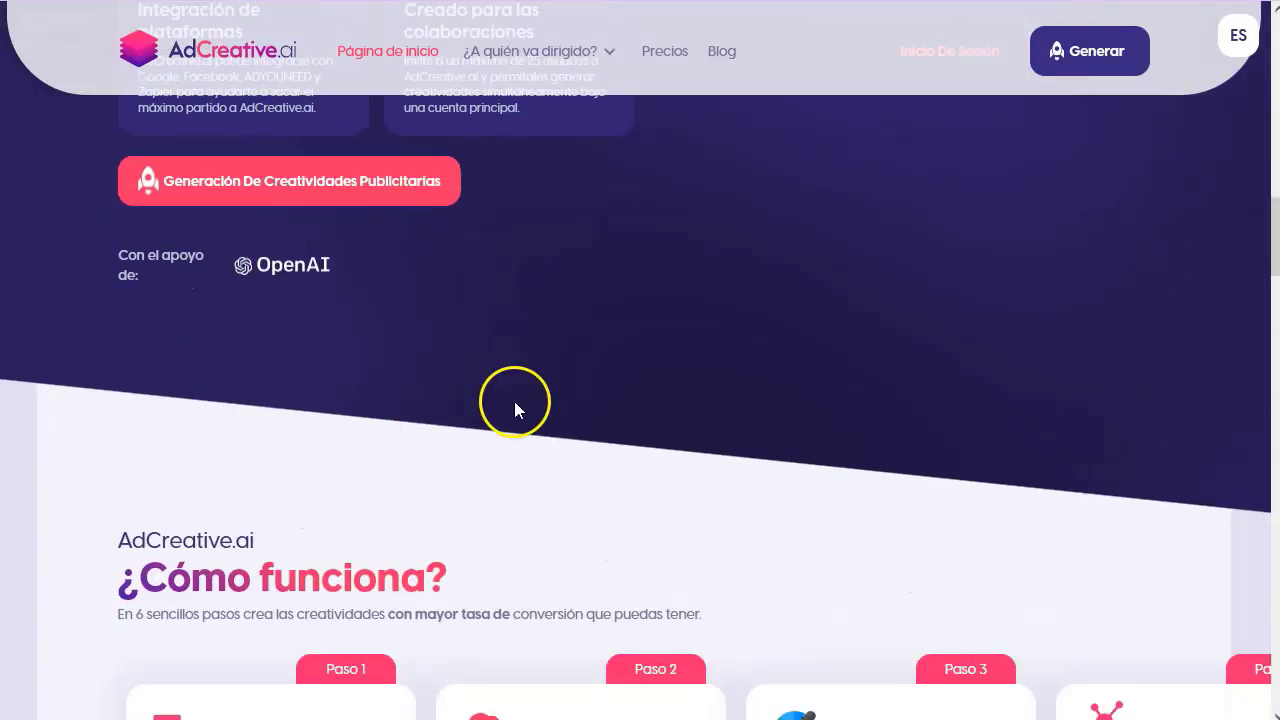
{"action": "scroll", "coordinate": [514, 405], "scroll_direction": "down", "scroll_amount": 3}
{"action": "scroll", "coordinate": [477, 472], "scroll_direction": "down", "scroll_amount": 20}
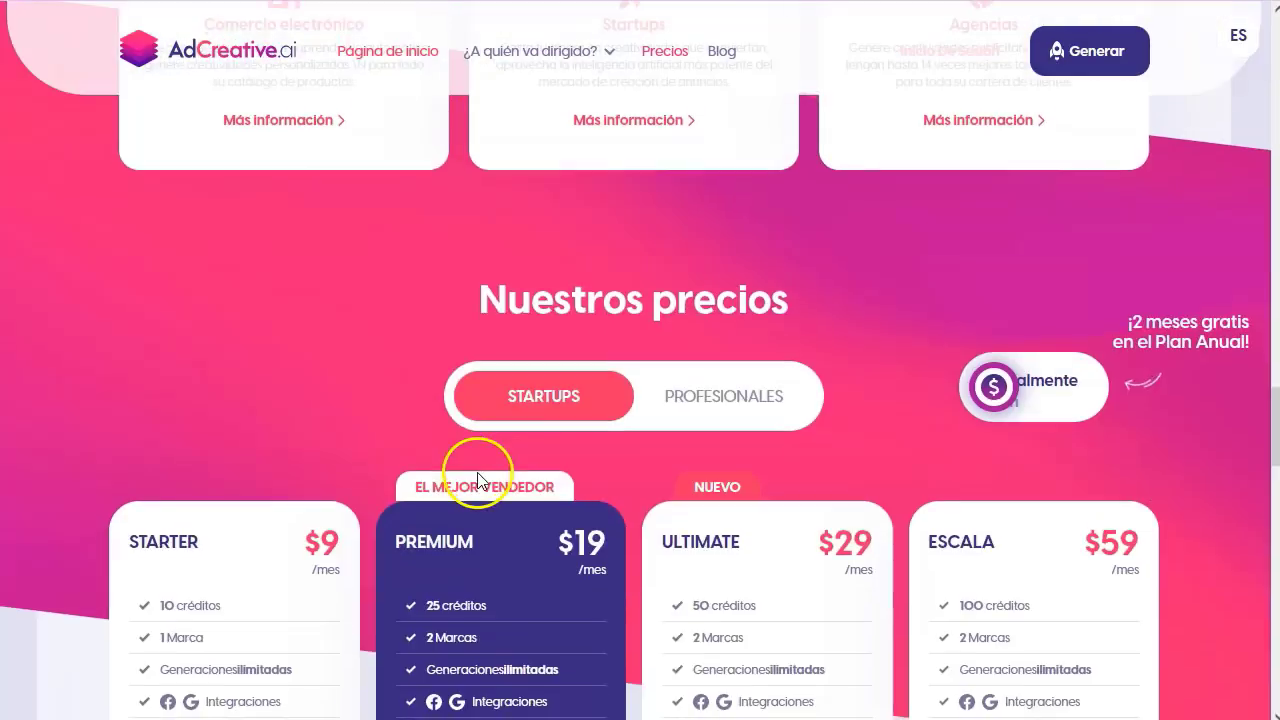
{"action": "scroll", "coordinate": [477, 472], "scroll_direction": "down", "scroll_amount": 10}
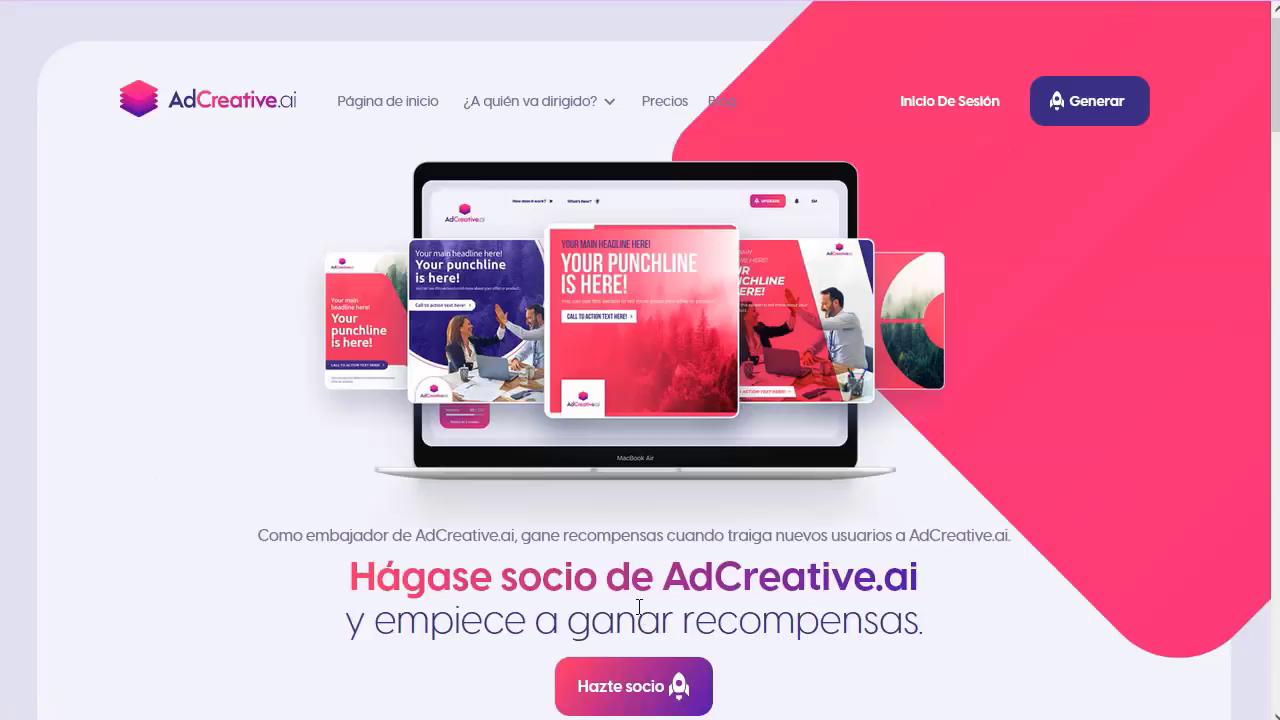
- Scroll to 'Esto es lo que puedes ganar' and highlight the tiers, including $7475 monthly and the $10 000 bonus
{"action": "scroll", "coordinate": [638, 607], "scroll_direction": "down", "scroll_amount": 2}
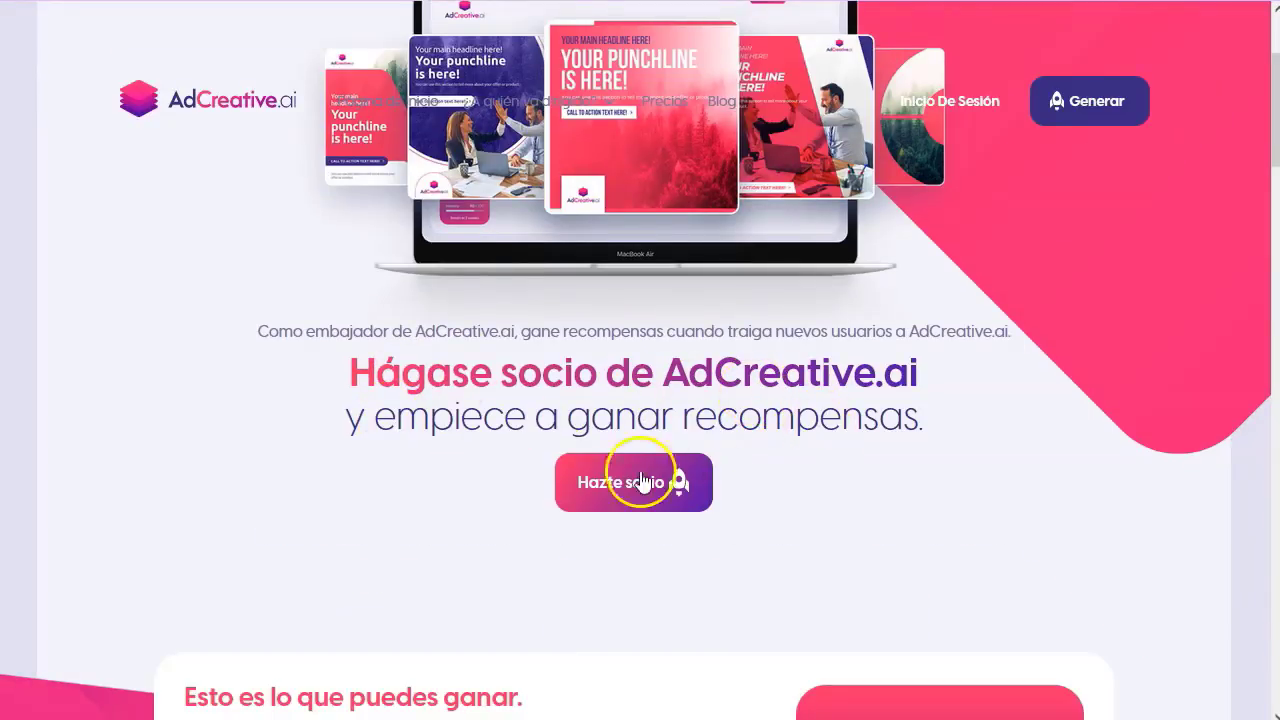
{"action": "scroll", "coordinate": [334, 490], "scroll_direction": "down", "scroll_amount": 4}
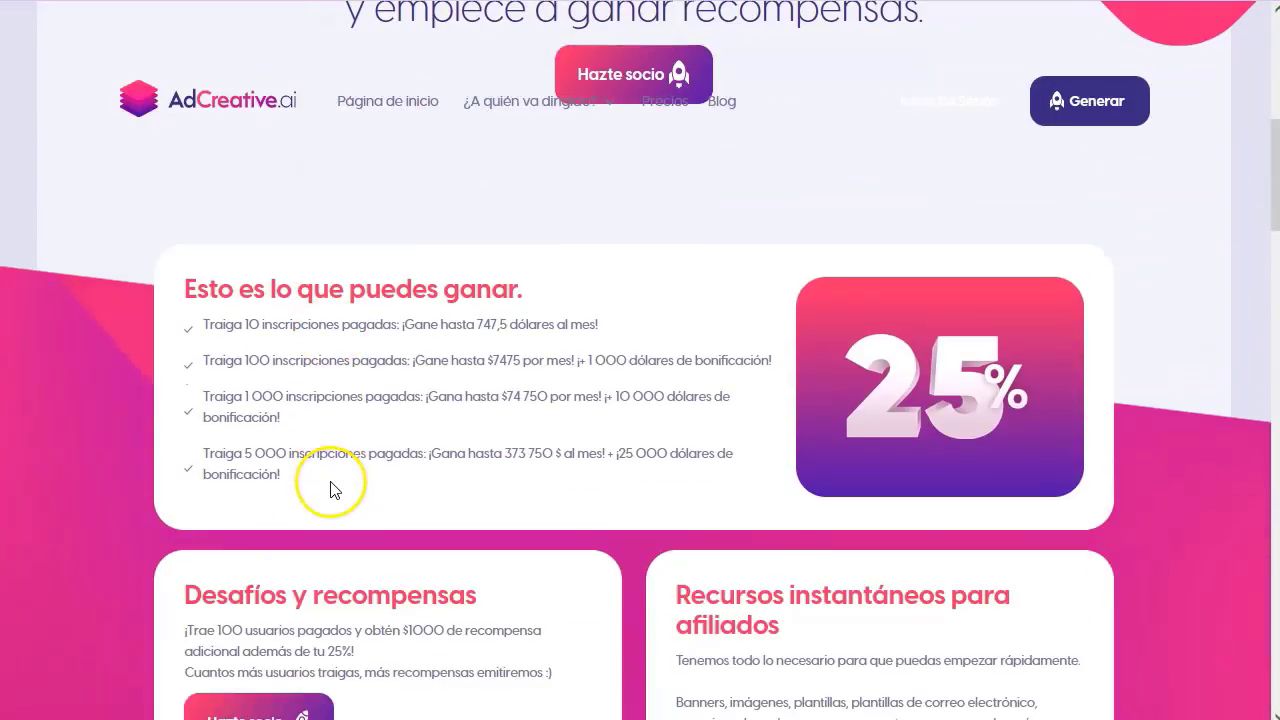
{"action": "left_click", "coordinate": [207, 323]}
{"action": "left_click_drag", "start_coordinate": [207, 323], "coordinate": [391, 328]}
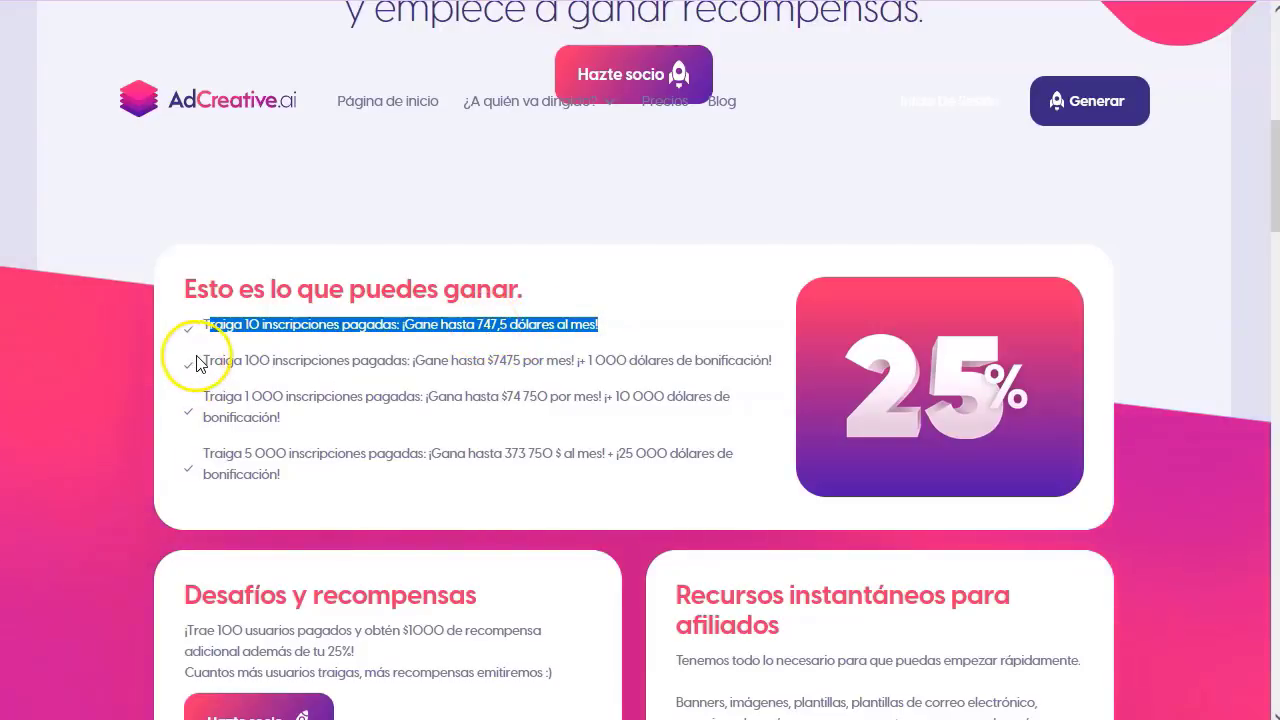
{"action": "left_click_drag", "start_coordinate": [213, 362], "coordinate": [439, 367]}
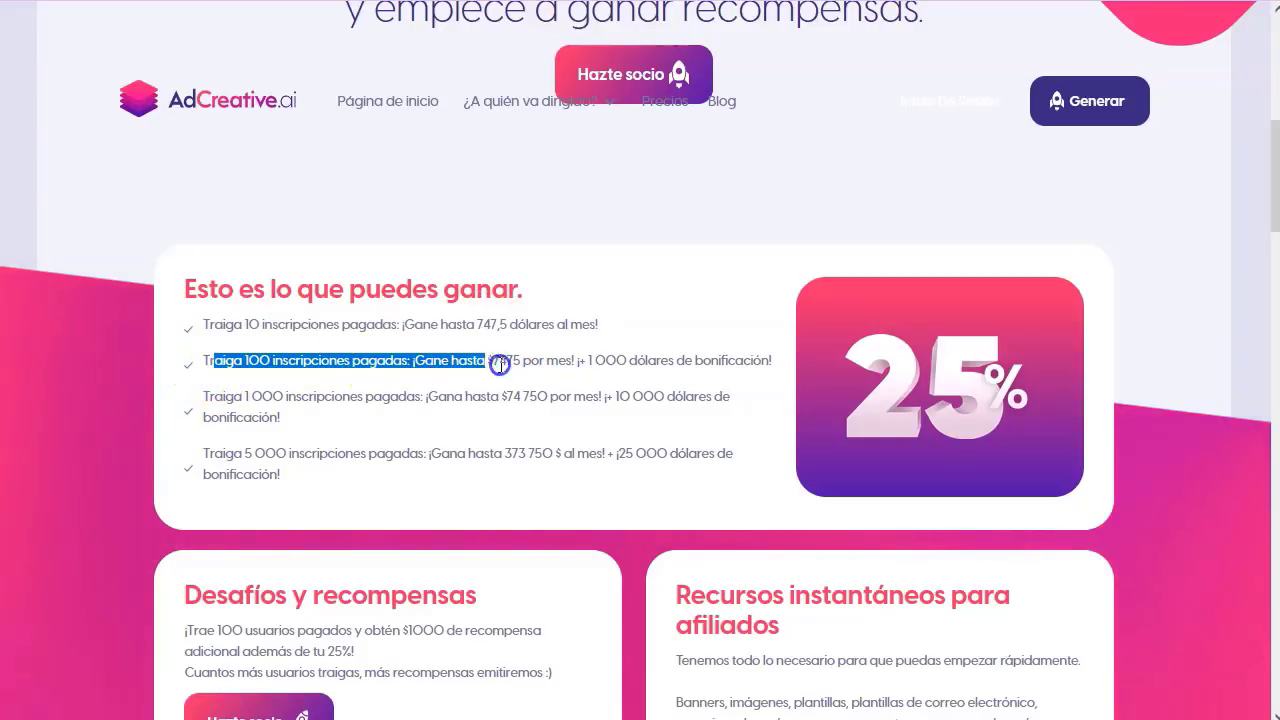
{"action": "left_click", "coordinate": [618, 361]}
{"action": "left_click_drag", "start_coordinate": [777, 366], "coordinate": [407, 362]}
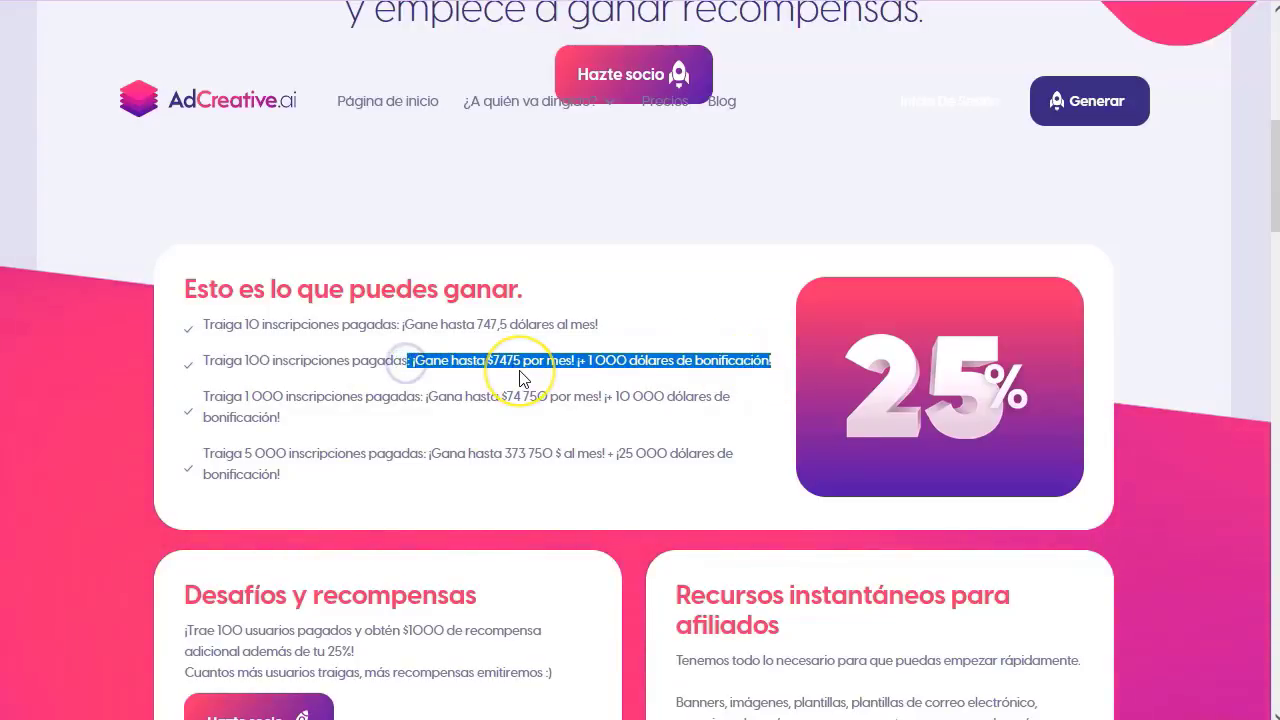
{"action": "double_click", "coordinate": [248, 397]}
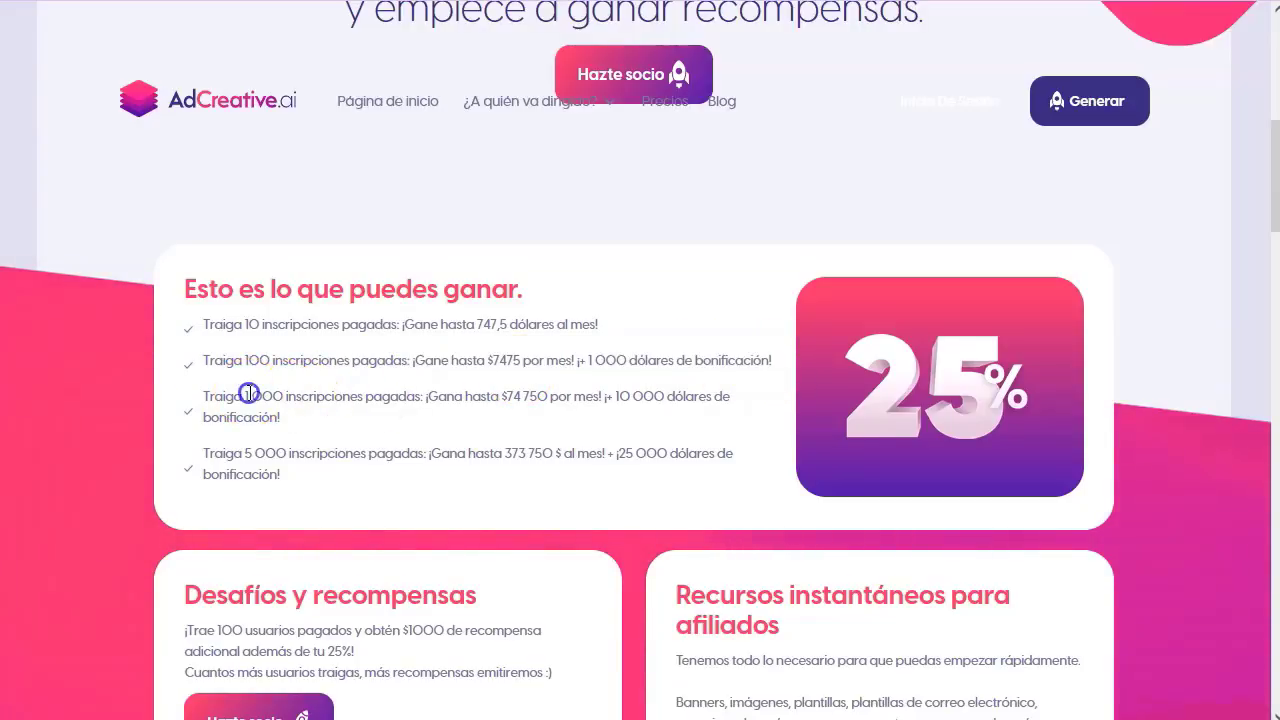
{"action": "left_click", "coordinate": [348, 394]}
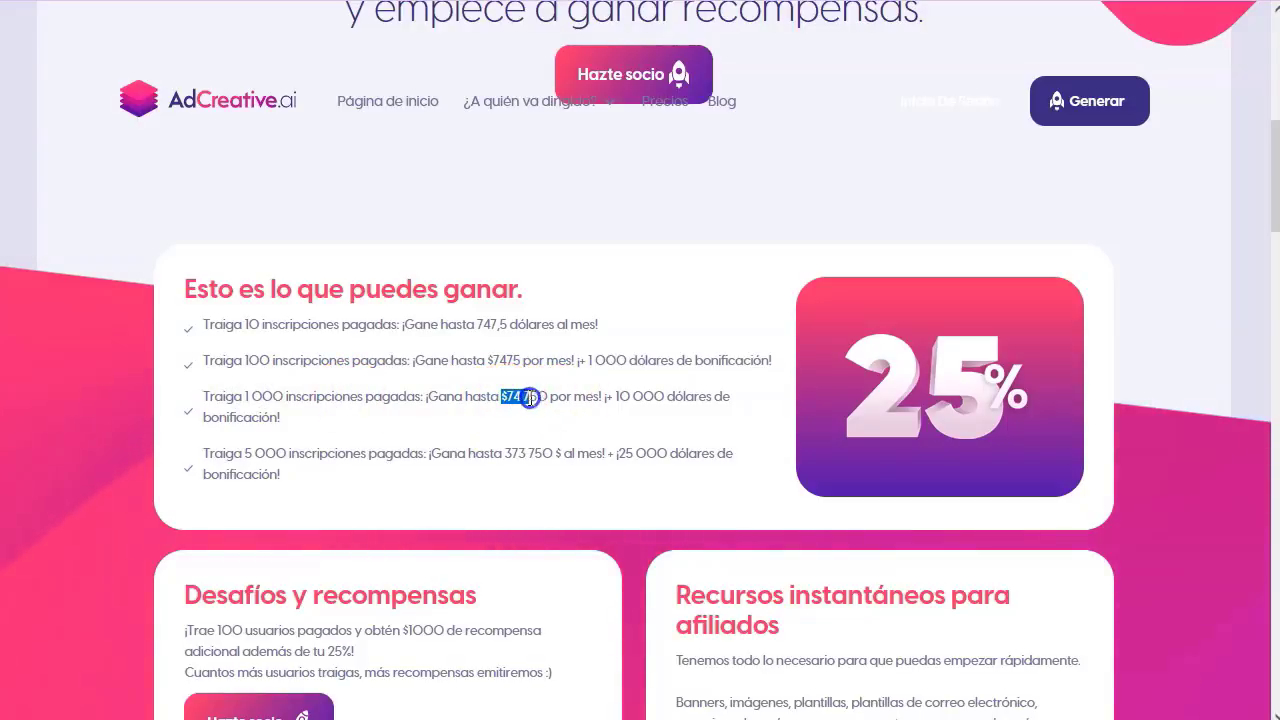
{"action": "left_click_drag", "start_coordinate": [593, 396], "coordinate": [684, 393]}
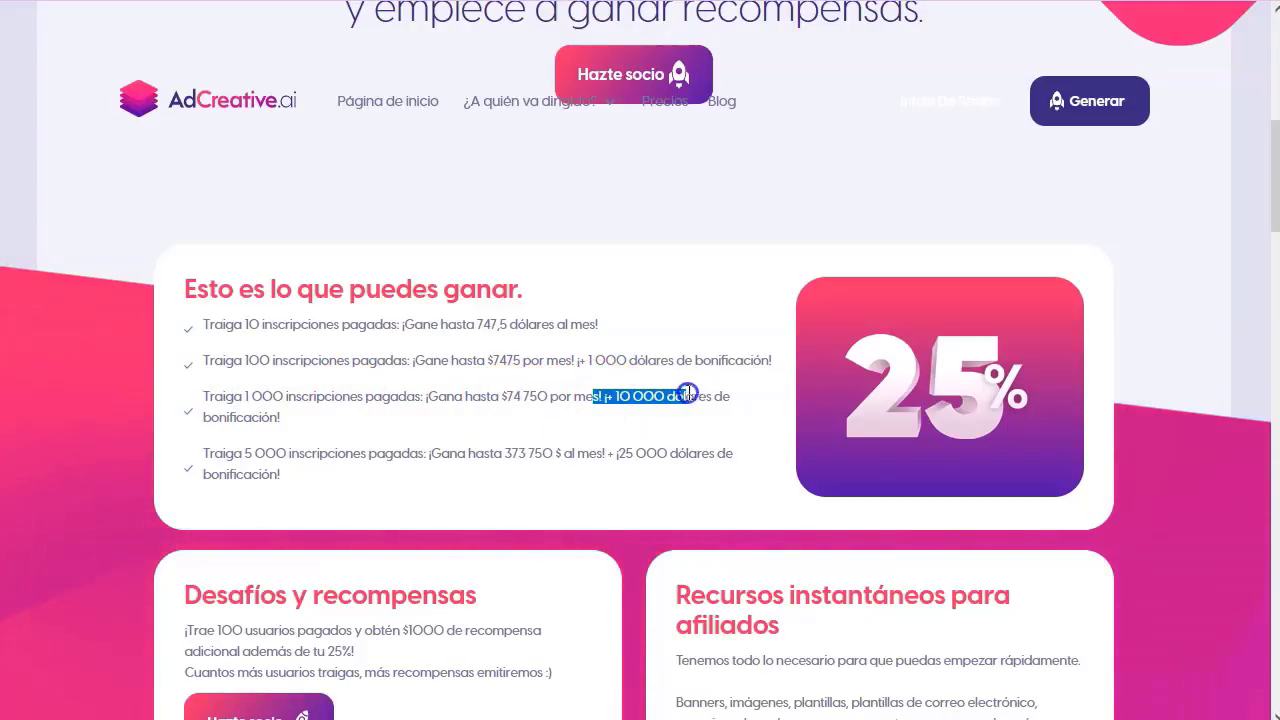
{"action": "left_click", "coordinate": [620, 452]}
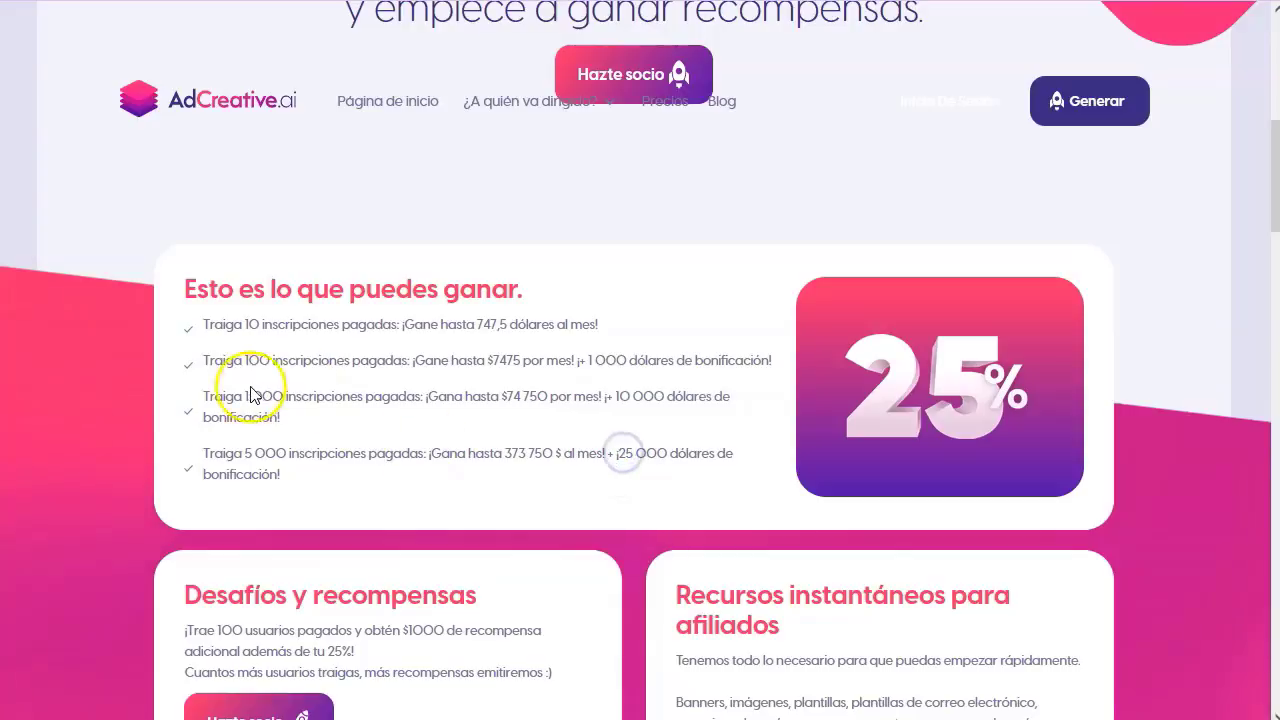
- Highlight the earnings tier lines again, from the 10-signups tier to the $1 000 bonus figure
{"action": "left_click_drag", "start_coordinate": [205, 359], "coordinate": [196, 392]}
{"action": "left_click", "coordinate": [339, 424]}
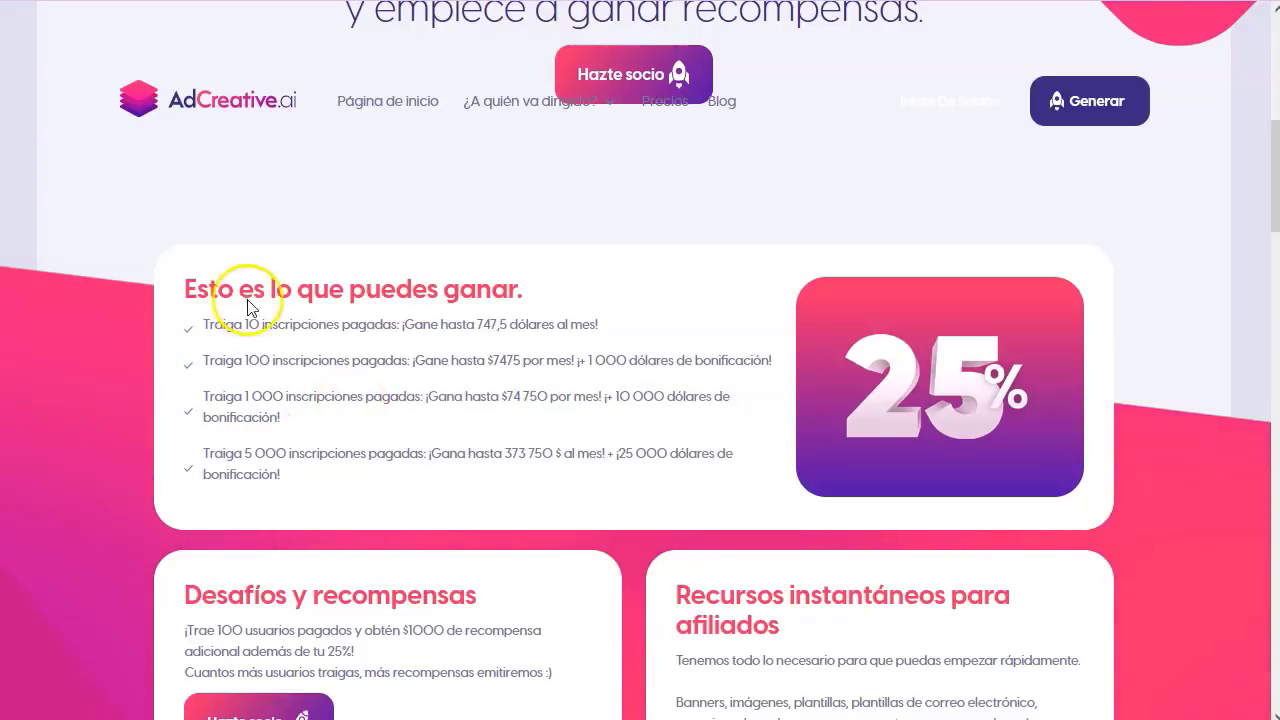
{"action": "left_click_drag", "start_coordinate": [197, 322], "coordinate": [415, 332]}
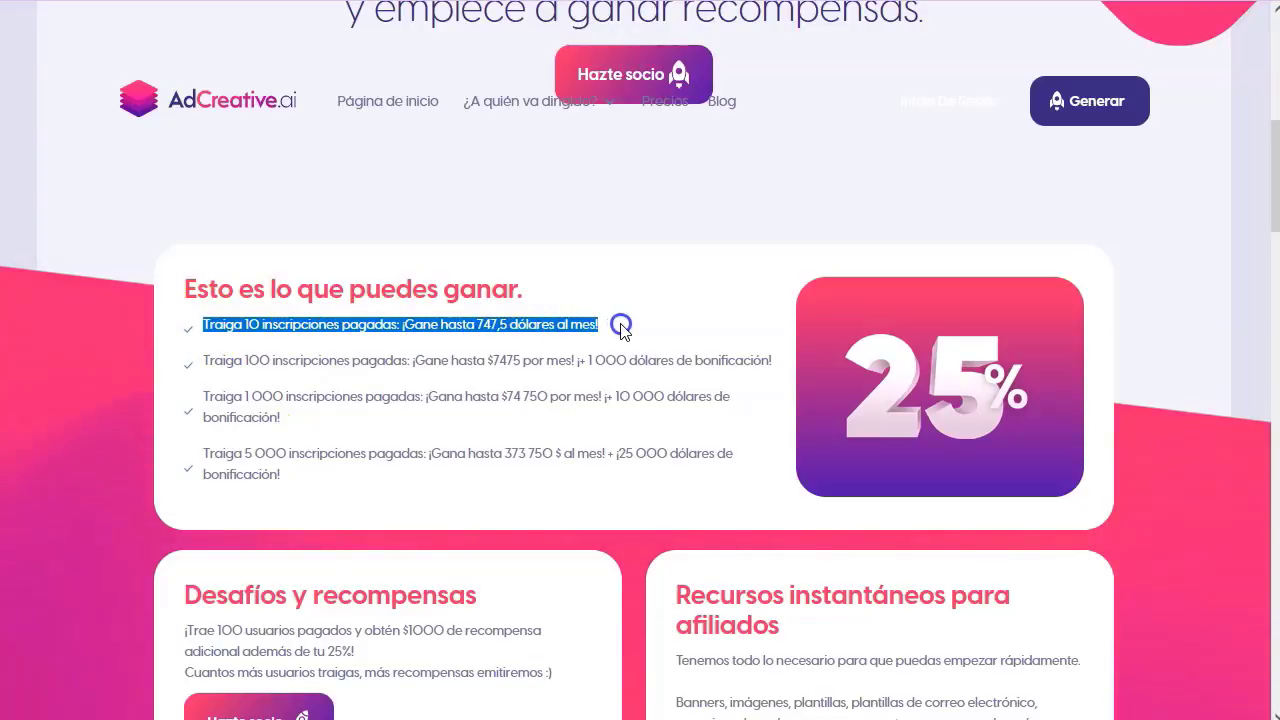
{"action": "left_click", "coordinate": [495, 330]}
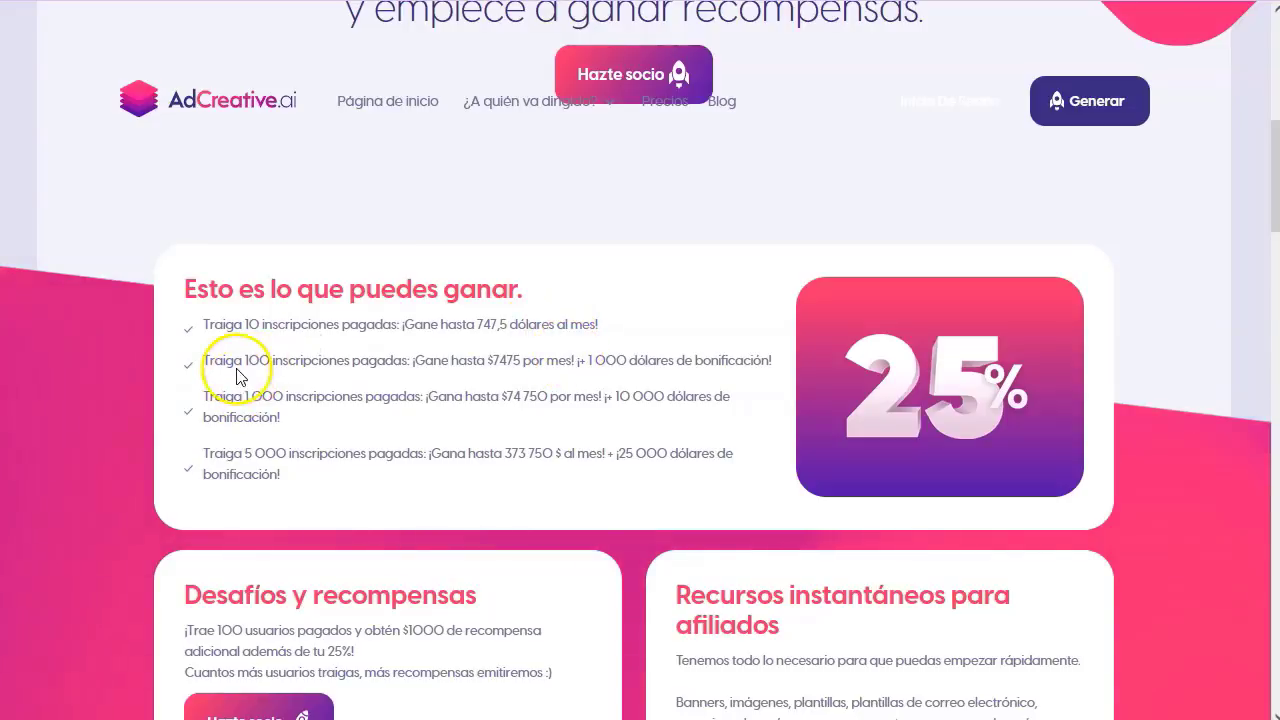
{"action": "left_click_drag", "start_coordinate": [203, 360], "coordinate": [443, 360]}
{"action": "left_click", "coordinate": [443, 360]}
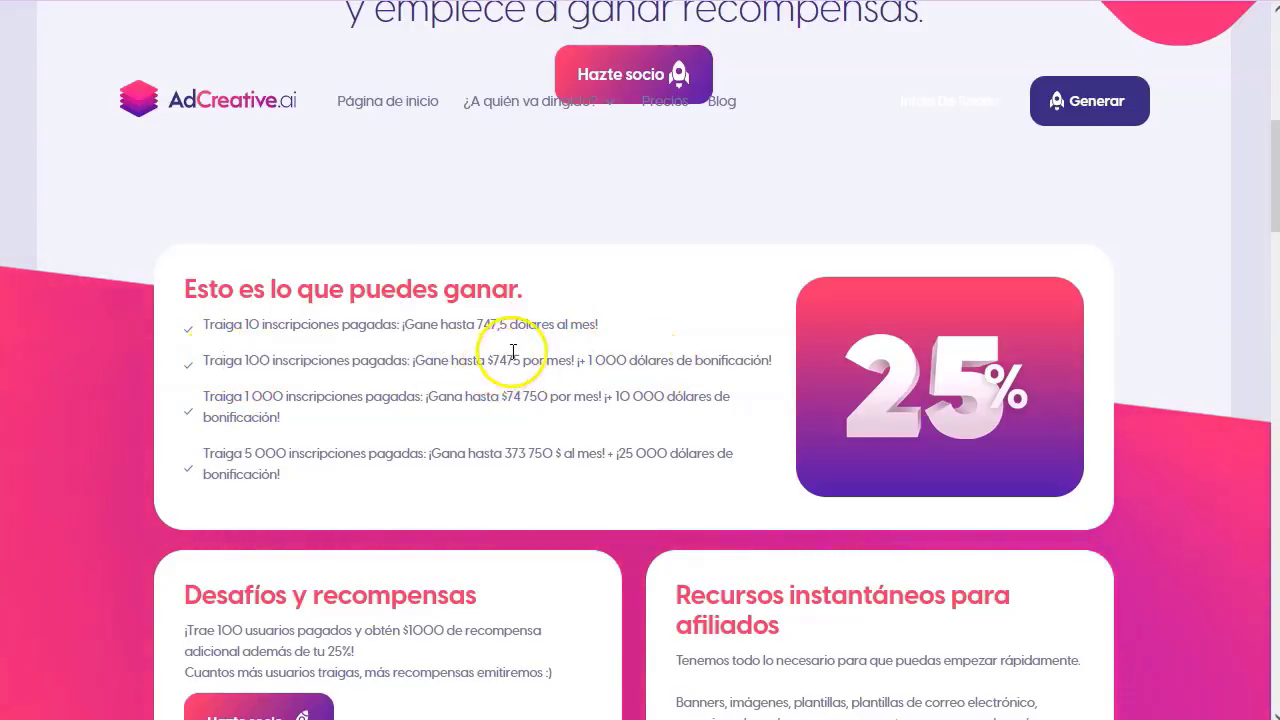
{"action": "double_click", "coordinate": [610, 361]}
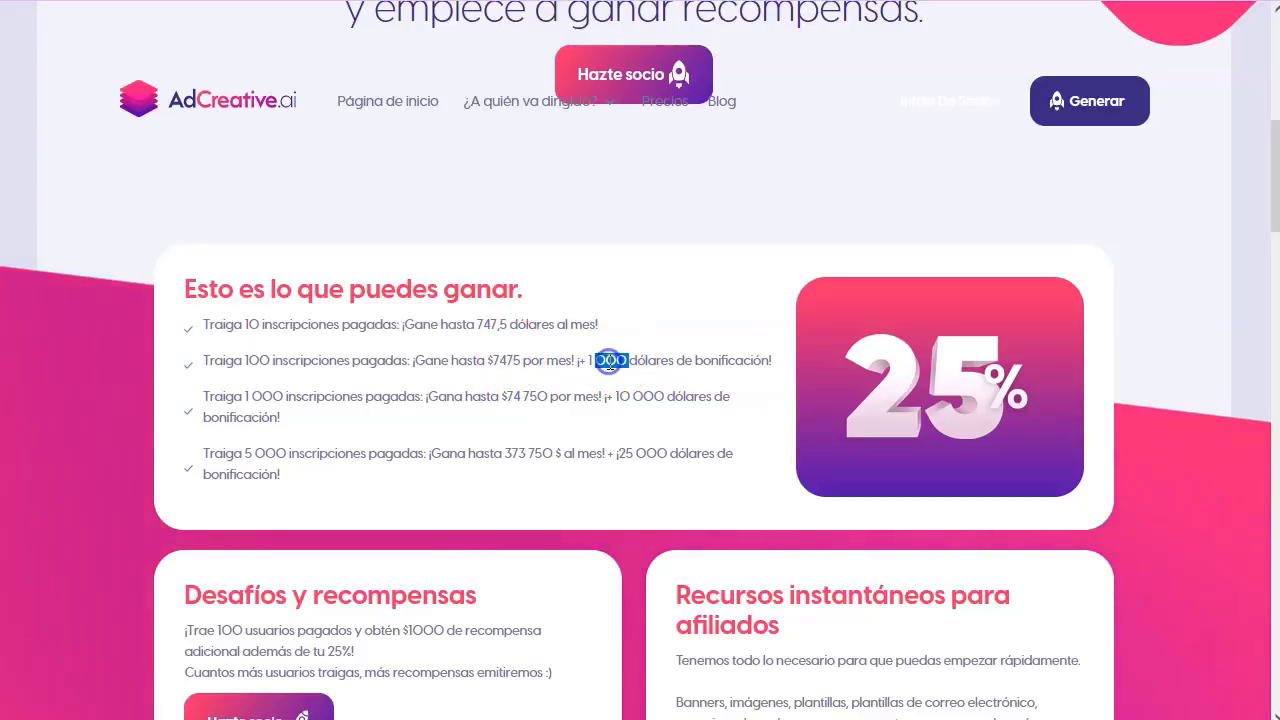
{"action": "left_click", "coordinate": [631, 398]}
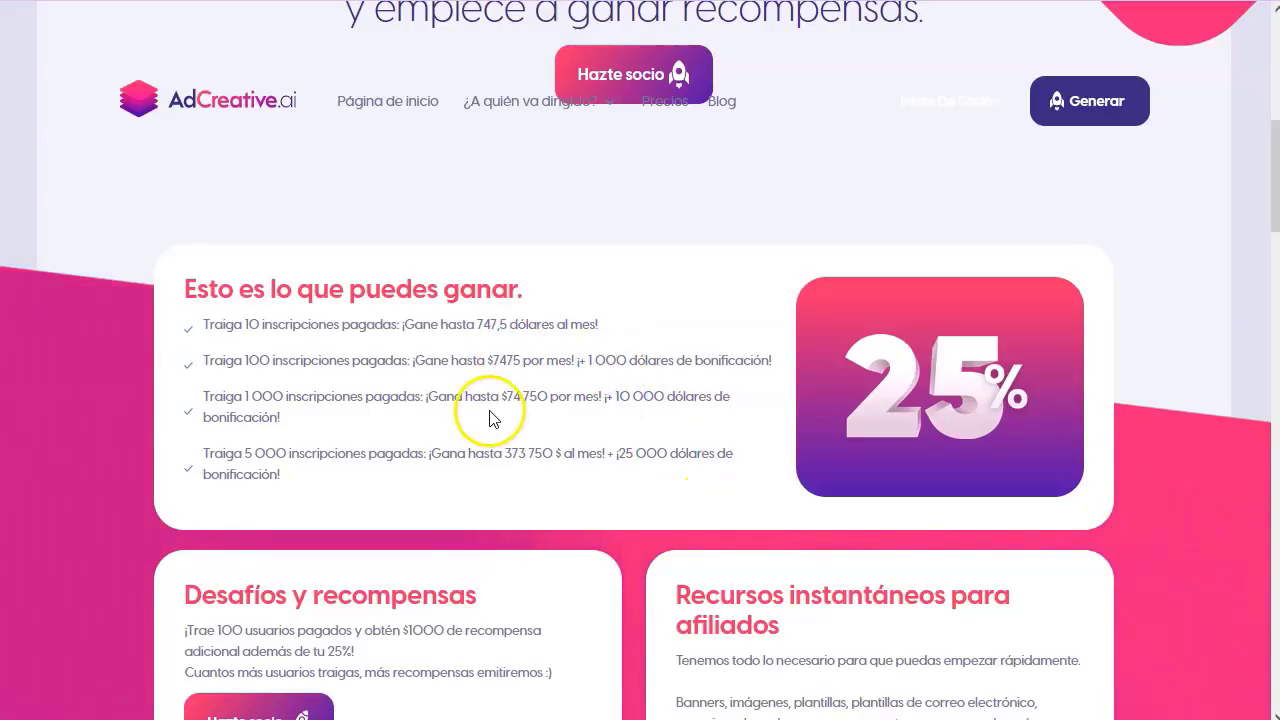
- Close the free e-book popup and view which audiences the product targets
{"action": "scroll", "coordinate": [491, 420], "scroll_direction": "down", "scroll_amount": 1}
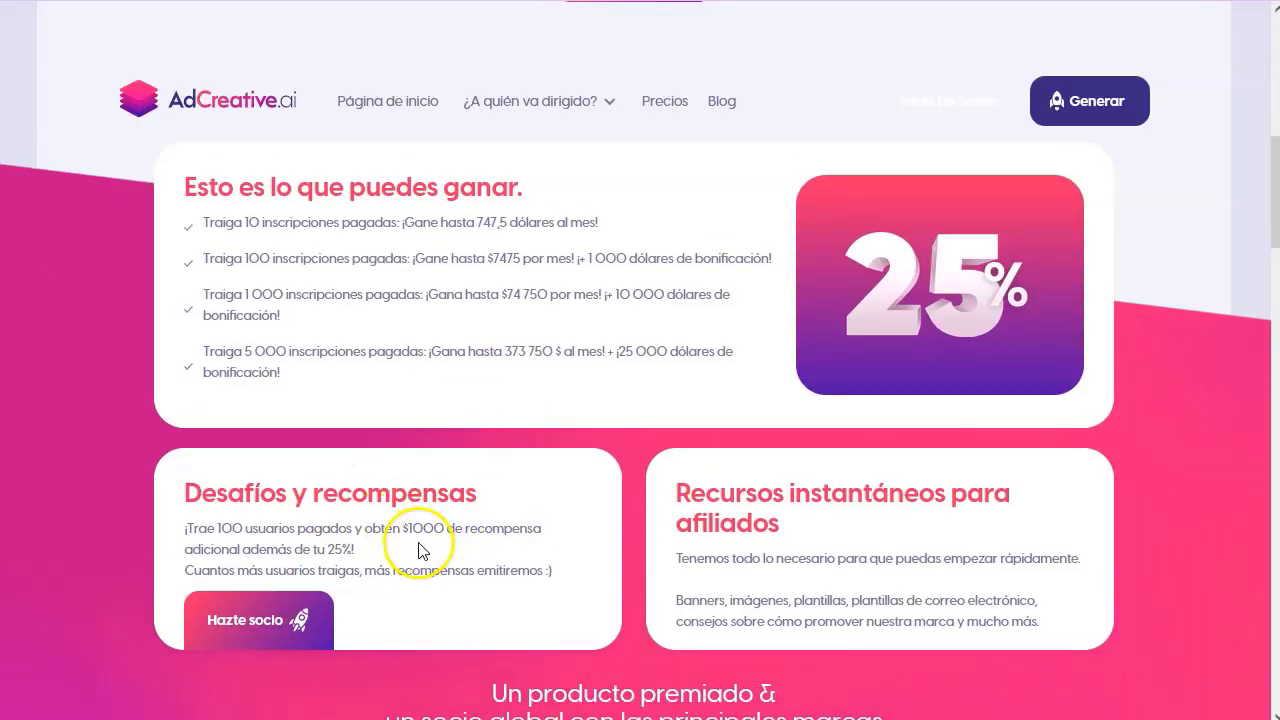
{"action": "scroll", "coordinate": [770, 510], "scroll_direction": "down", "scroll_amount": 1}
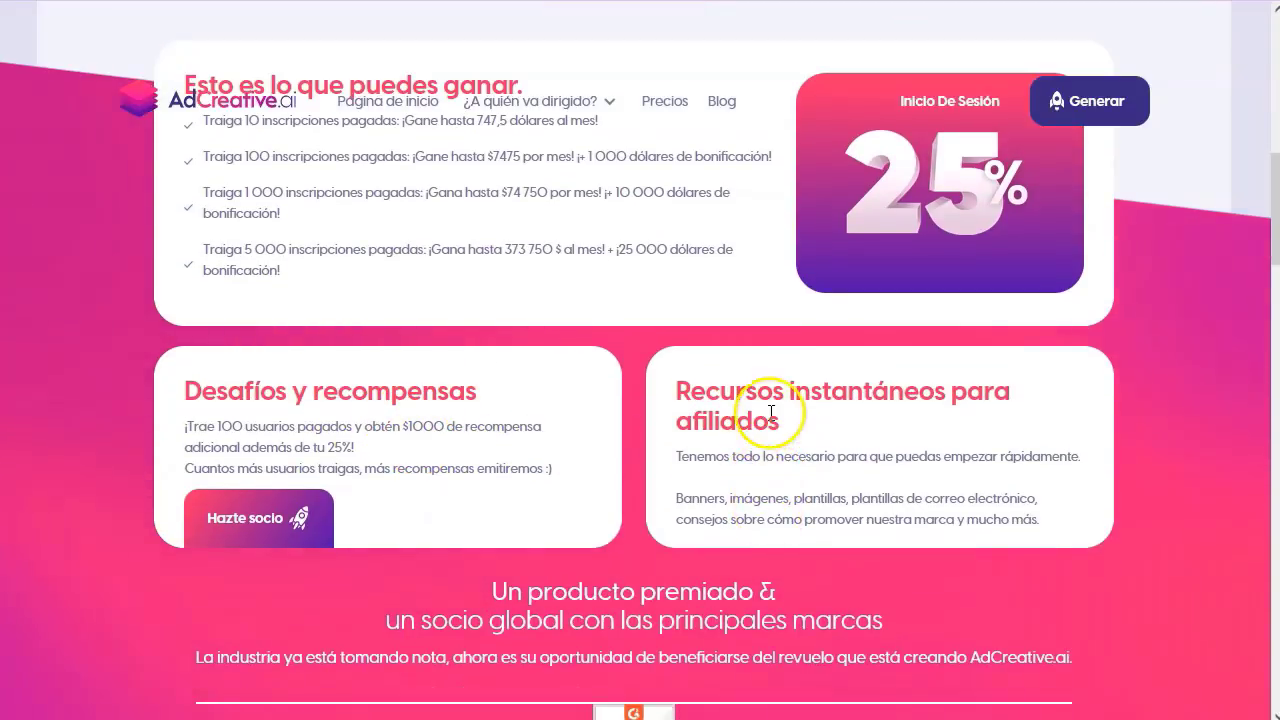
{"action": "scroll", "coordinate": [631, 452], "scroll_direction": "down", "scroll_amount": 4}
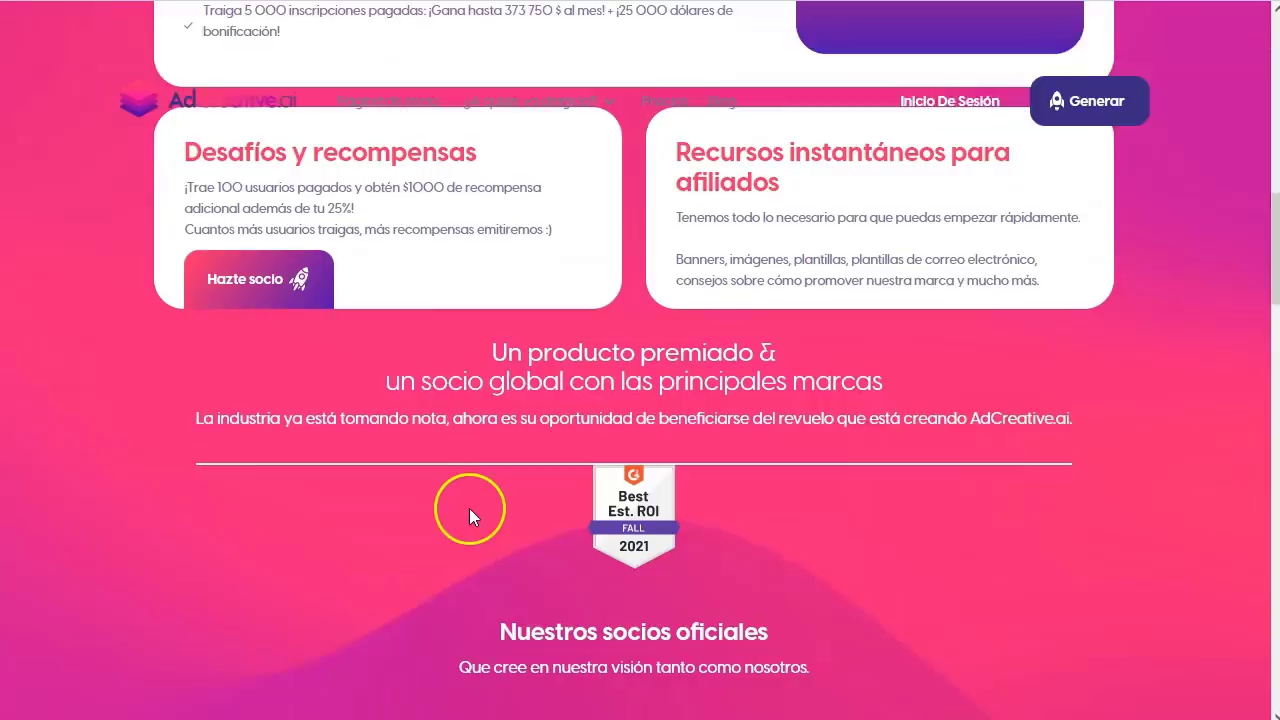
{"action": "scroll", "coordinate": [627, 297], "scroll_direction": "up", "scroll_amount": 9}
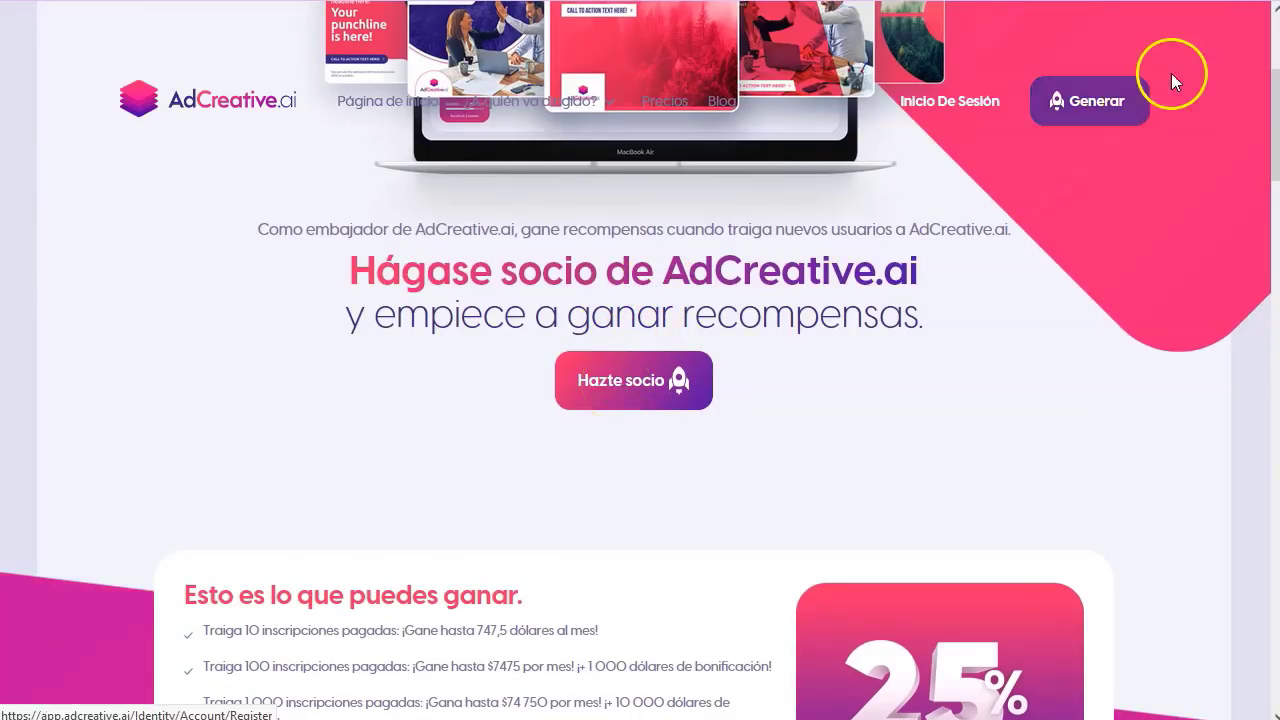
{"action": "scroll", "coordinate": [1151, 122], "scroll_direction": "up", "scroll_amount": 3}
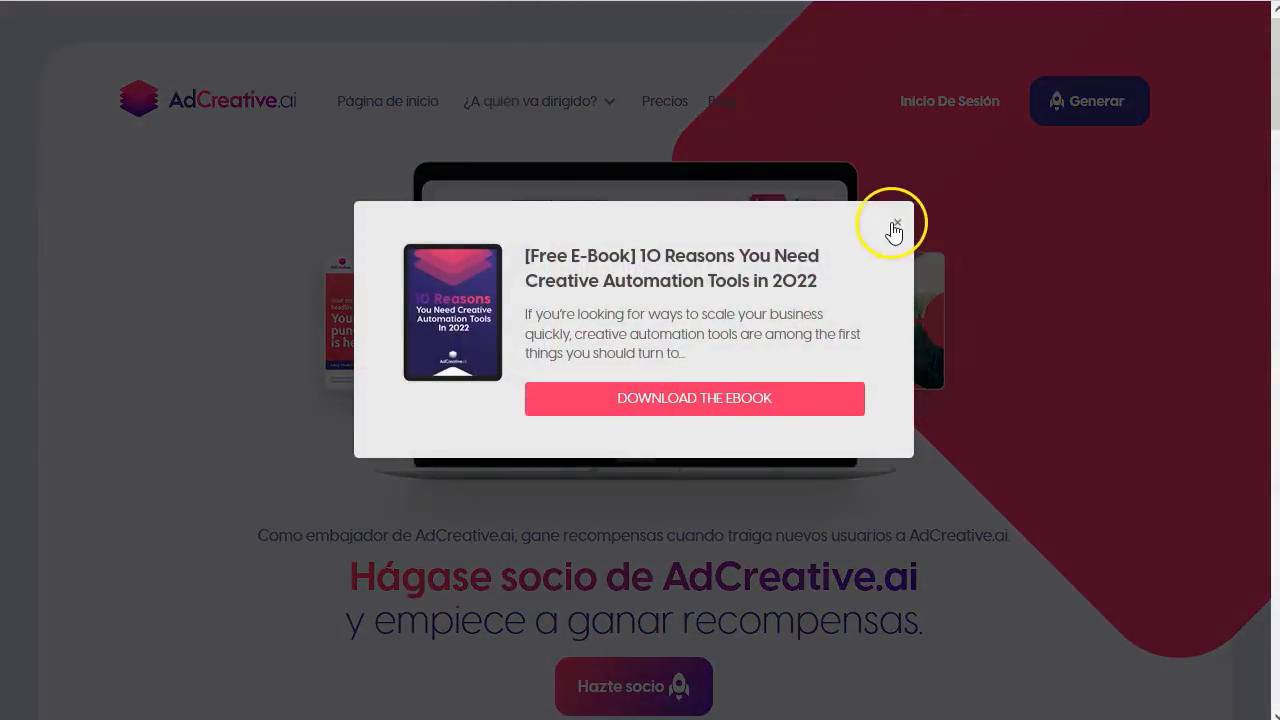
{"action": "left_click", "coordinate": [895, 225]}
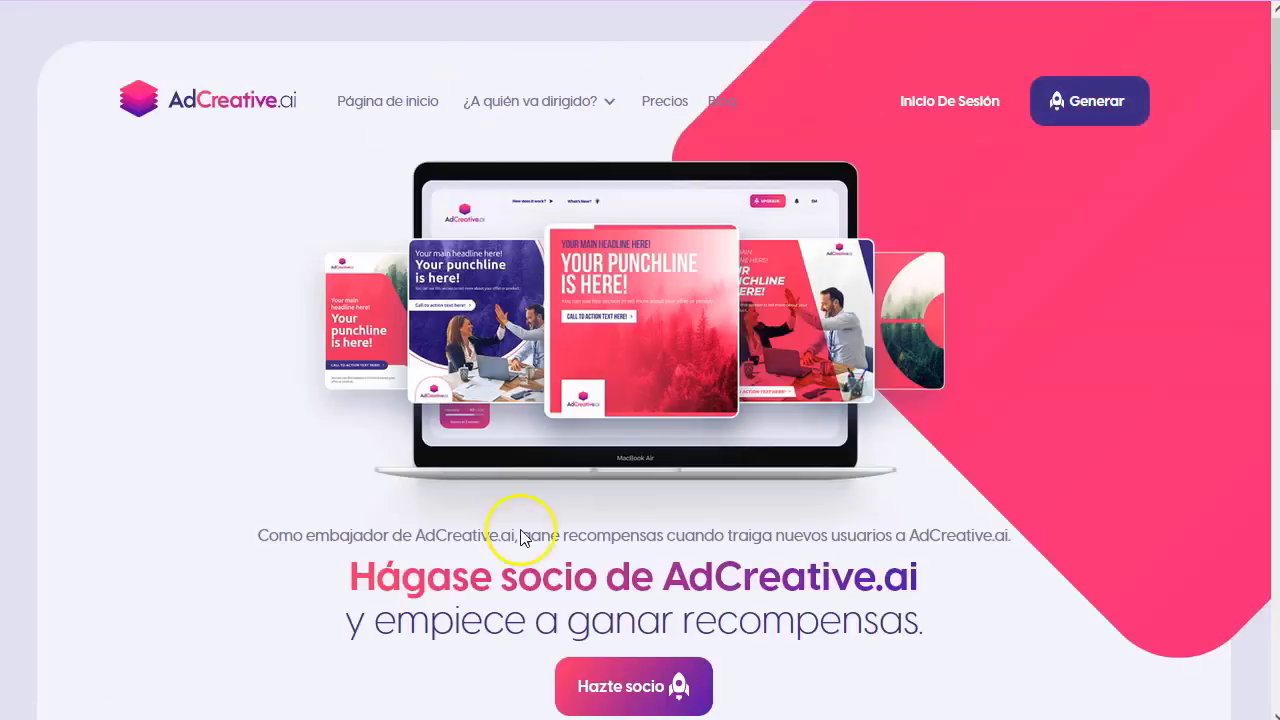
{"action": "left_click", "coordinate": [569, 104]}
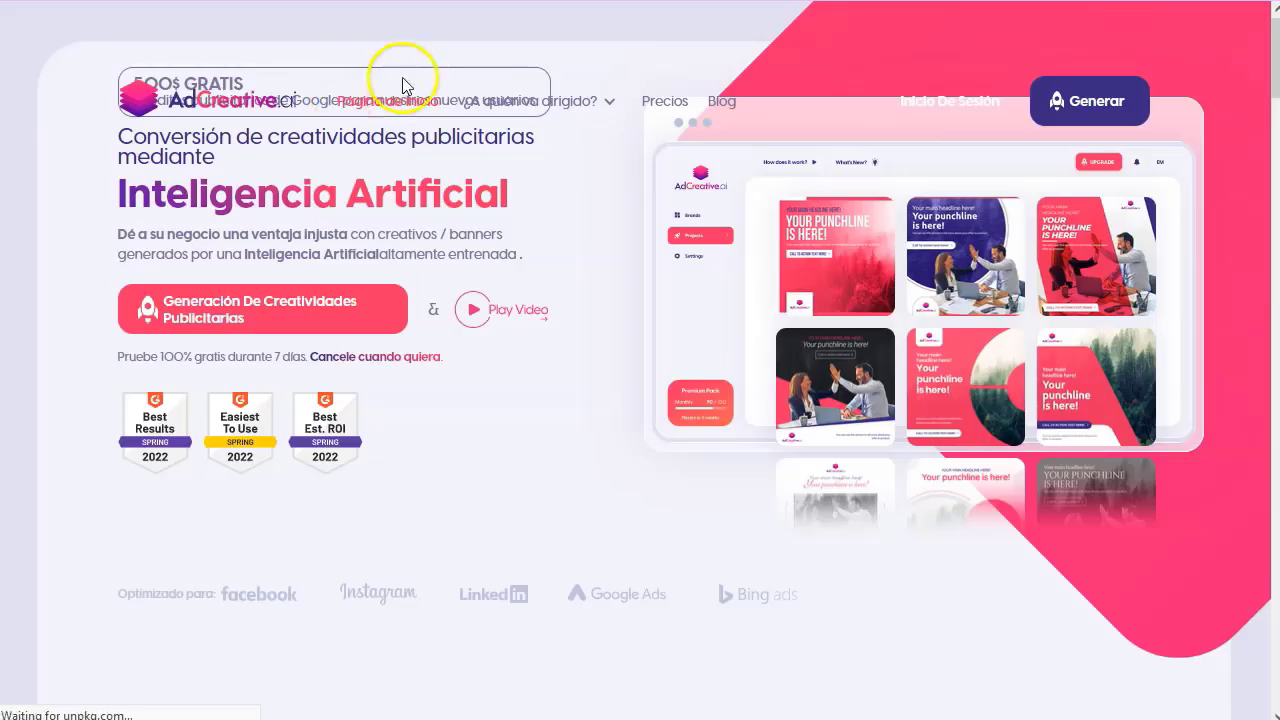
- Switch the site back to English and choose Become a partner on the footer-linked Affiliate page
{"action": "mouse_move", "coordinate": [1238, 36]}
{"action": "left_click", "coordinate": [1240, 117]}
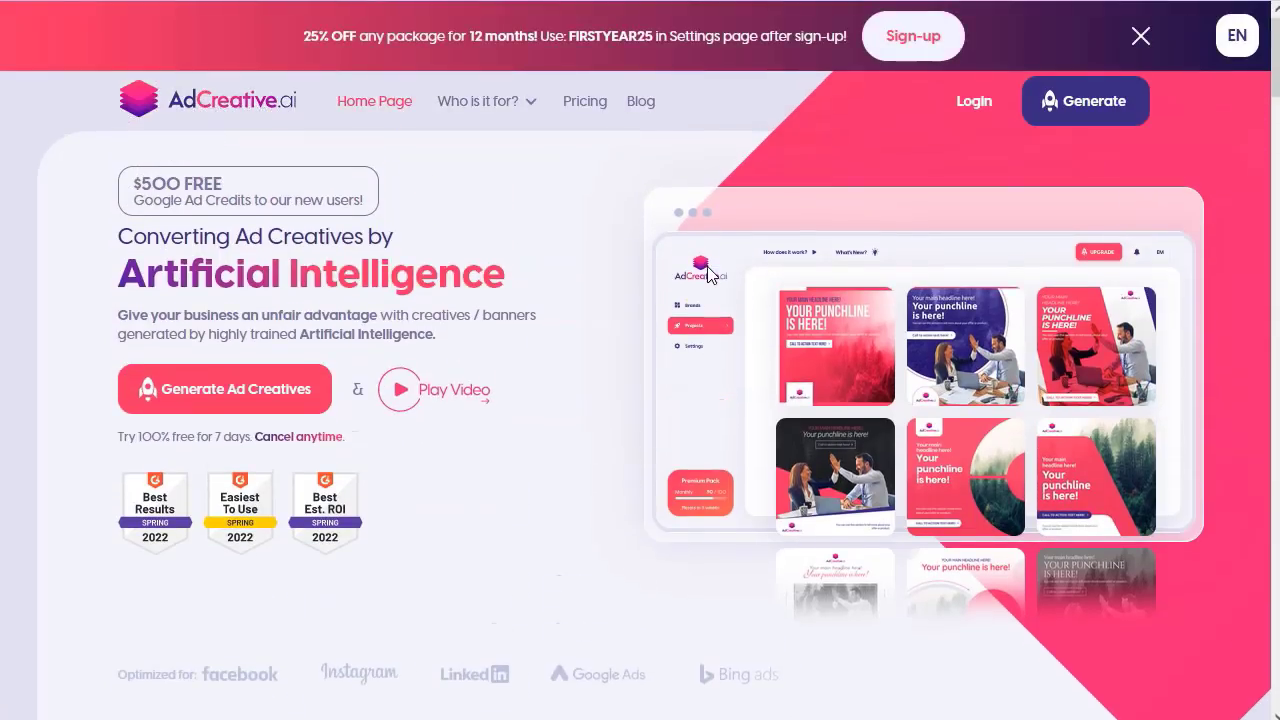
{"action": "key", "text": "End"}
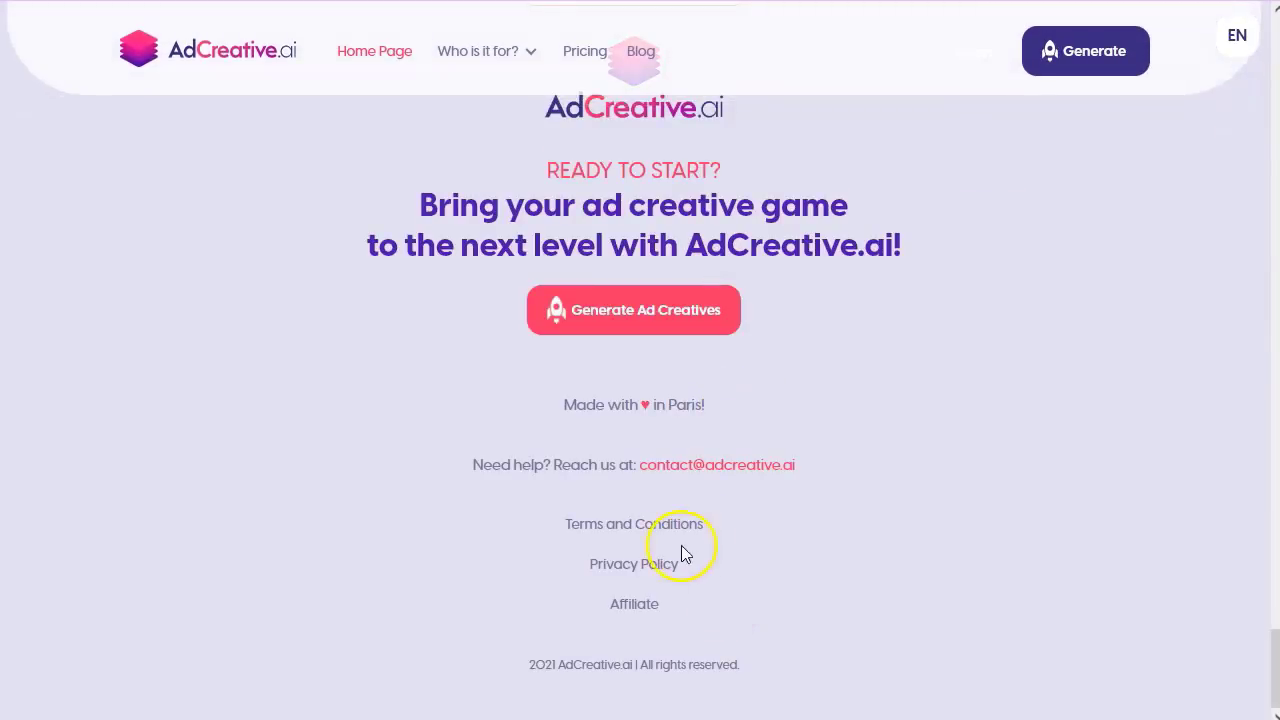
{"action": "left_click", "coordinate": [634, 603]}
{"action": "scroll", "coordinate": [614, 400], "scroll_direction": "down", "scroll_amount": 3}
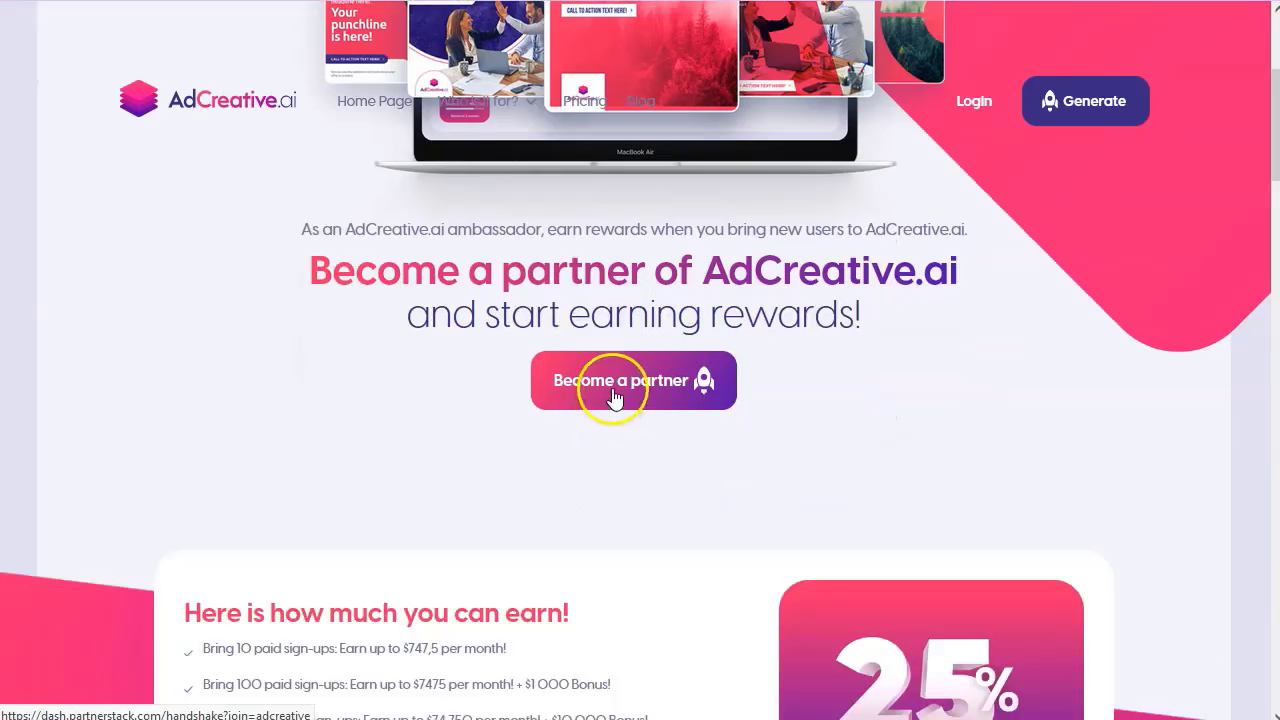
{"action": "left_click", "coordinate": [614, 393]}
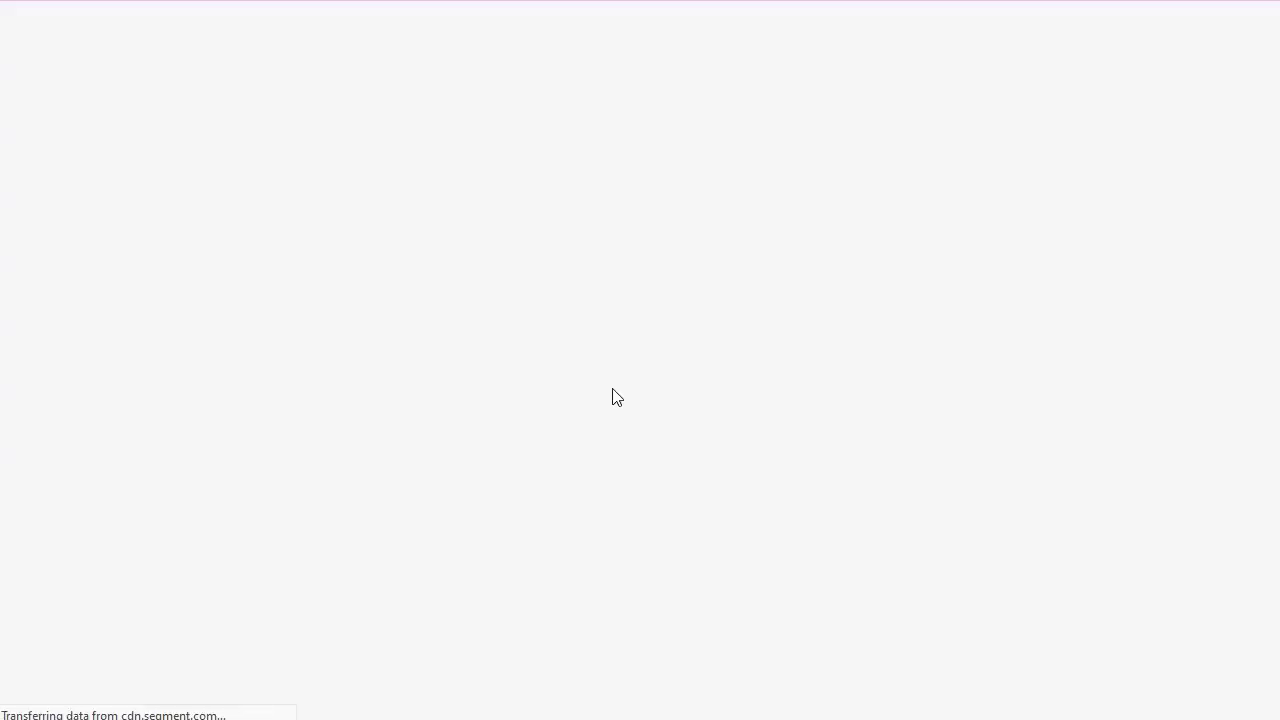
- Bring up the PartnerStack AdCreative.ai Partner Program sign-up form and focus its Email field
{"action": "scroll", "coordinate": [597, 100], "scroll_direction": "down", "scroll_amount": 2}
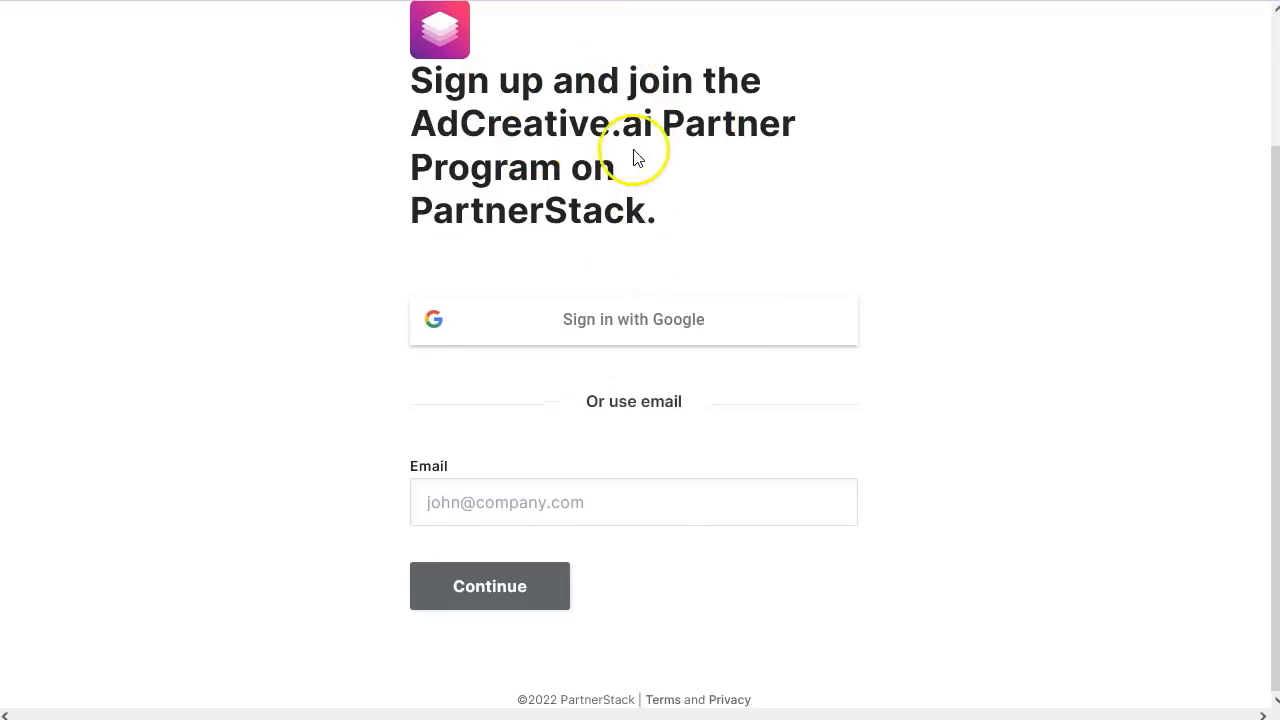
{"action": "left_click_drag", "start_coordinate": [406, 209], "coordinate": [662, 210]}
{"action": "double_click", "coordinate": [472, 207]}
{"action": "left_click", "coordinate": [472, 207]}
{"action": "left_click", "coordinate": [605, 210]}
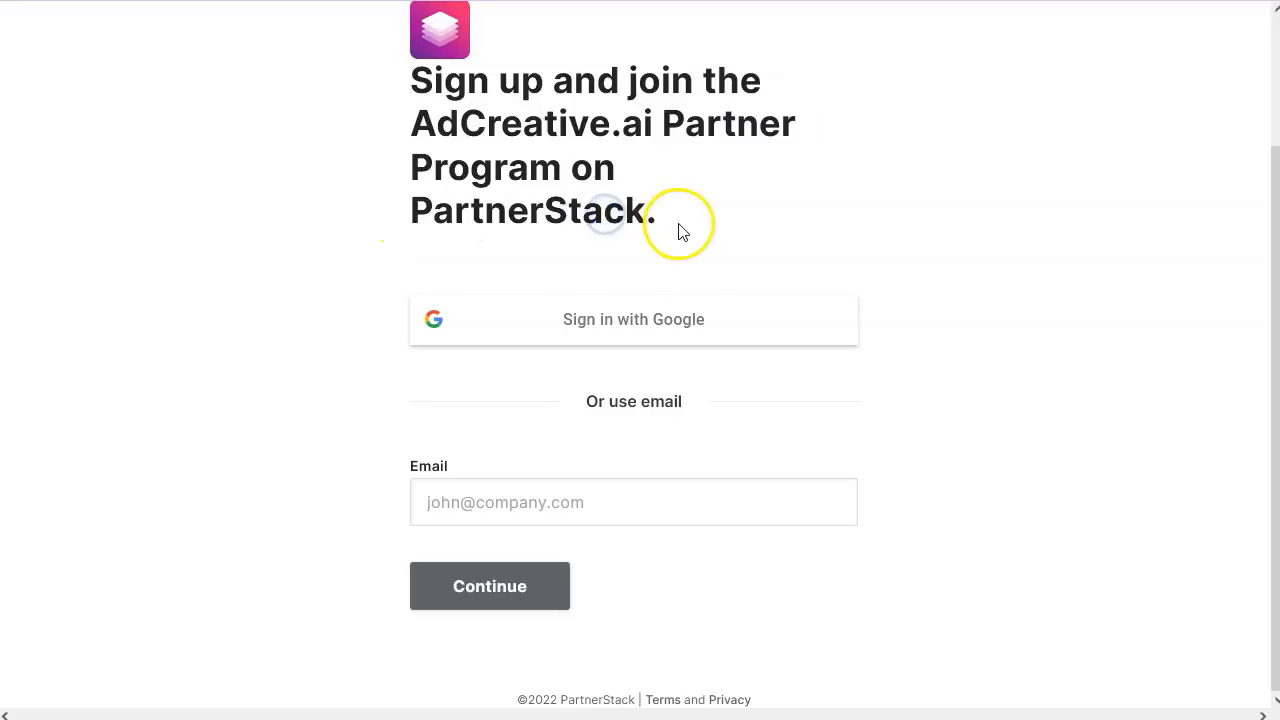
{"action": "left_click_drag", "start_coordinate": [680, 228], "coordinate": [389, 222]}
{"action": "left_click", "coordinate": [520, 213]}
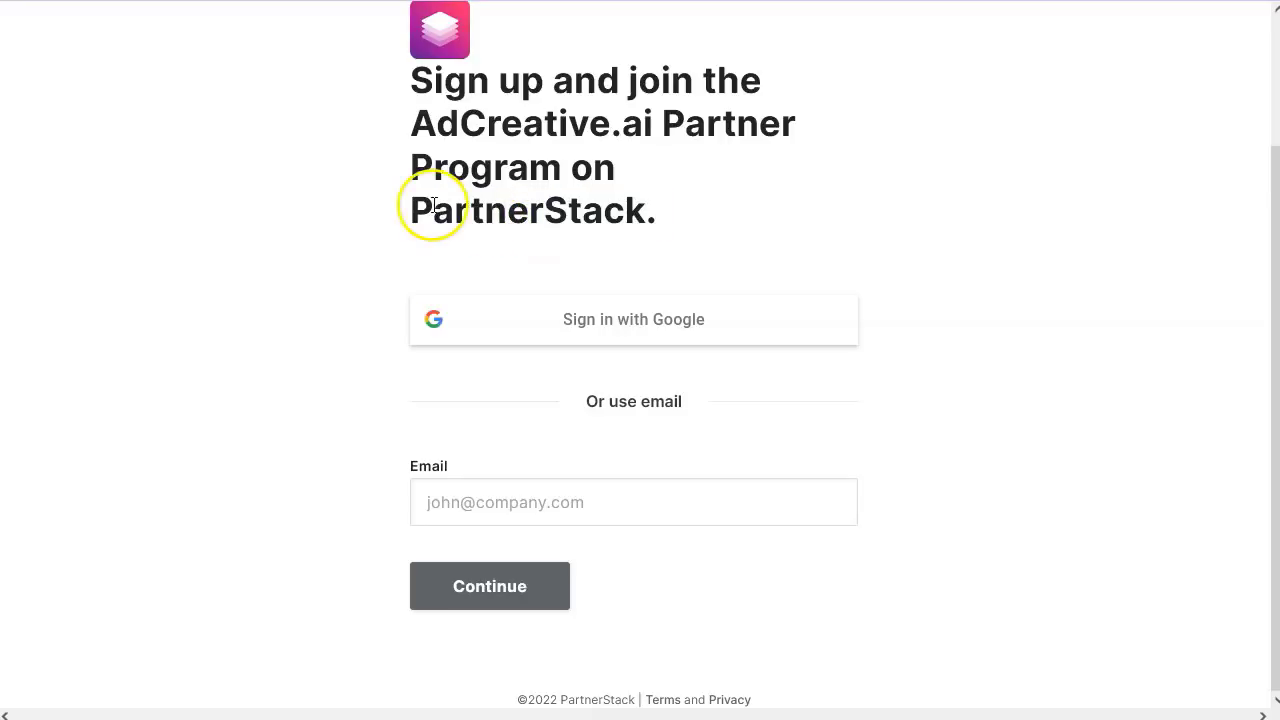
{"action": "left_click_drag", "start_coordinate": [619, 225], "coordinate": [656, 242]}
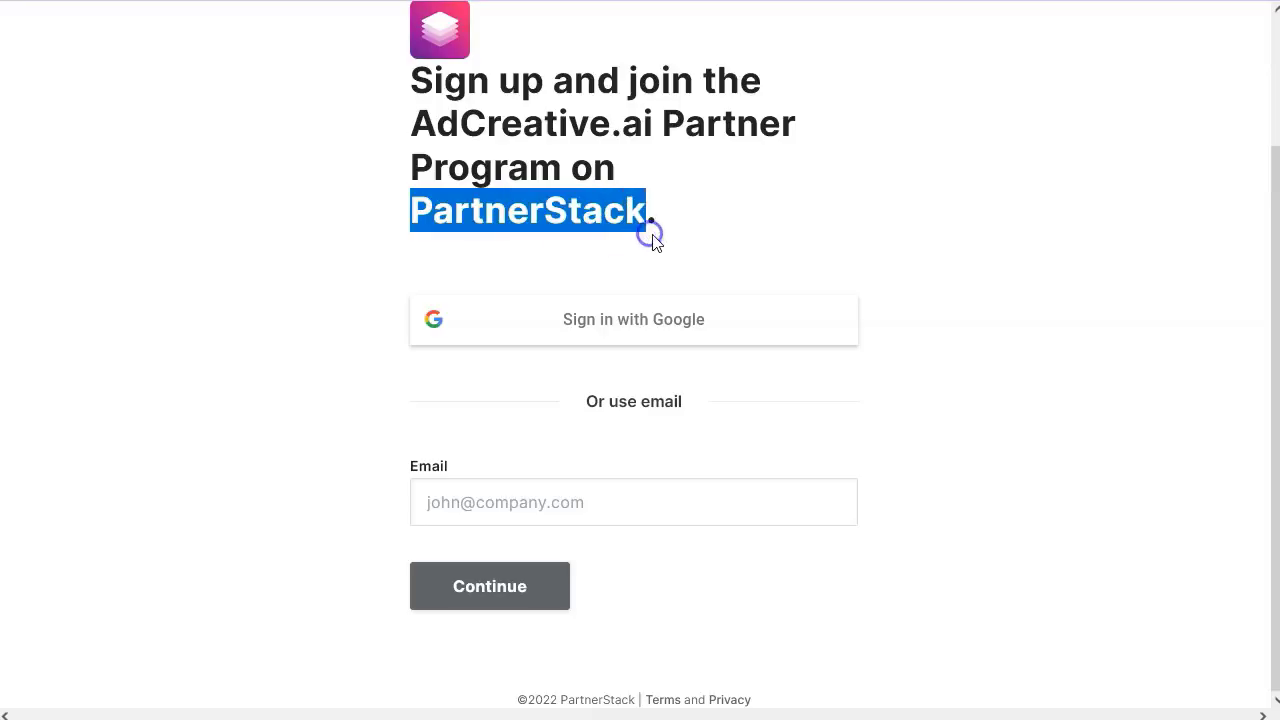
{"action": "left_click", "coordinate": [604, 210]}
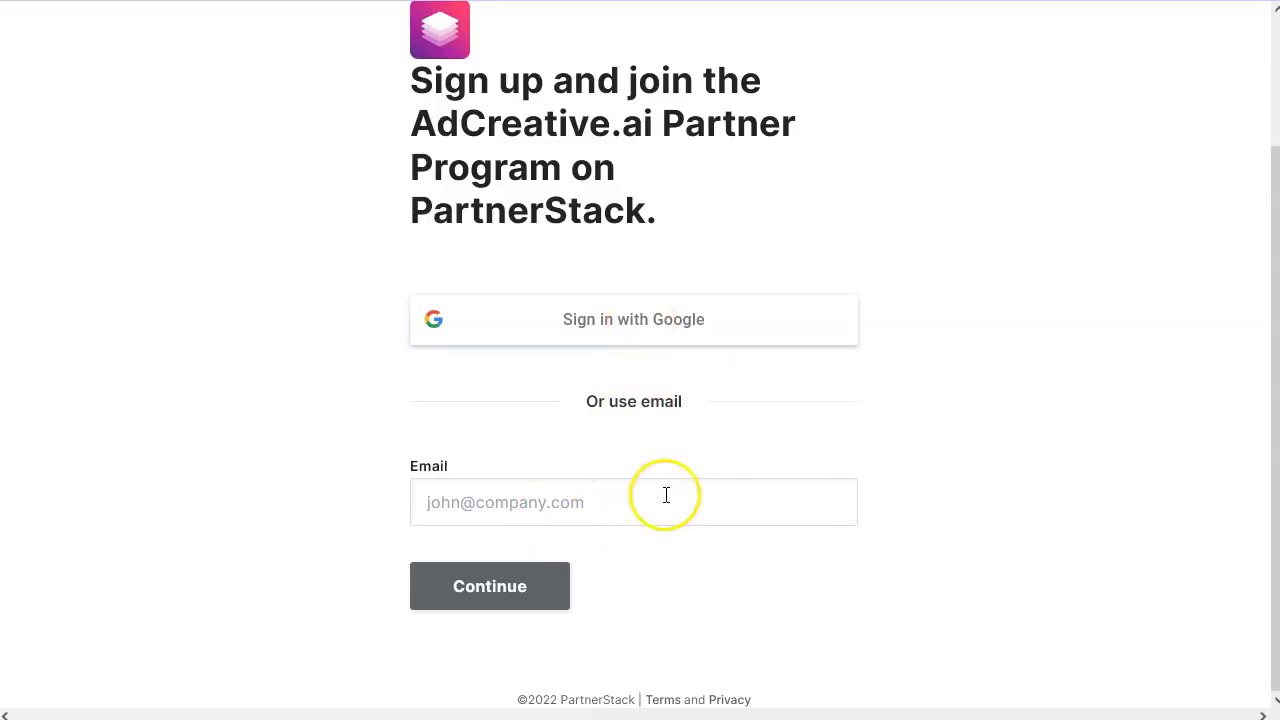
{"action": "left_click", "coordinate": [614, 503]}
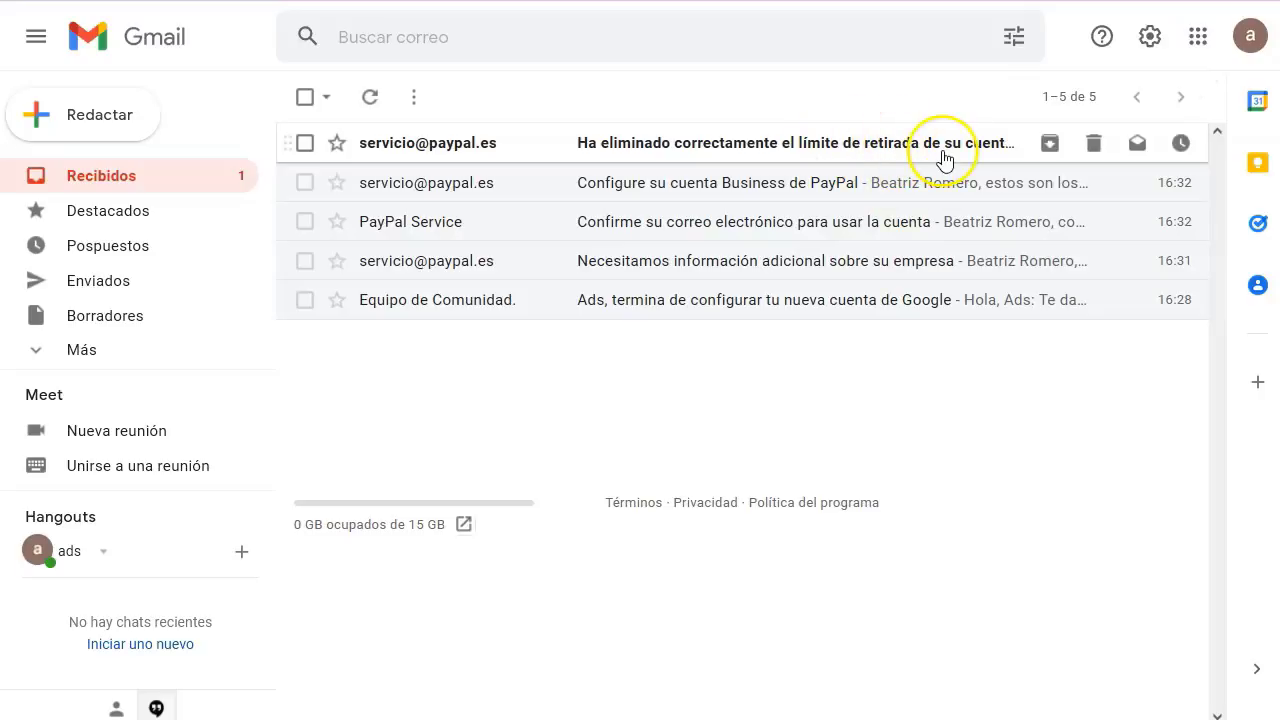
- Read PayPal's withdrawal-limit-removed e-mail and select the signed-in Google account's e-mail address
{"action": "left_click", "coordinate": [866, 143]}
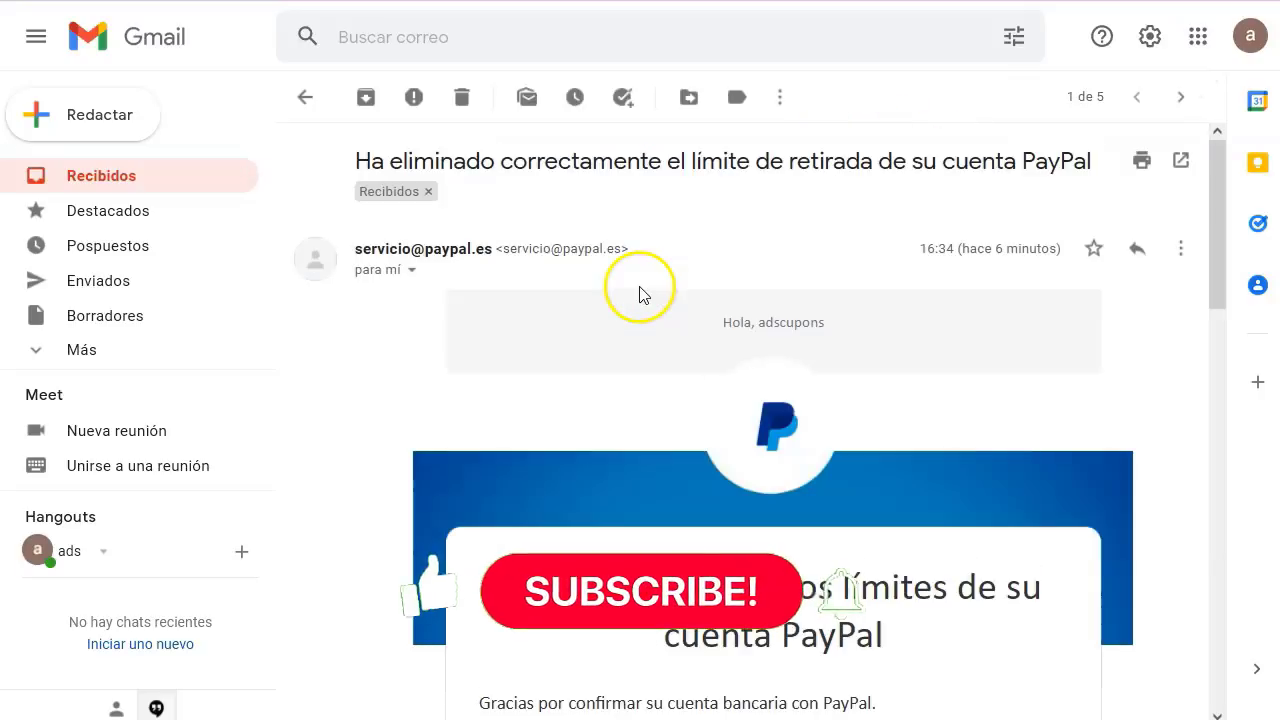
{"action": "scroll", "coordinate": [600, 360], "scroll_direction": "down", "scroll_amount": 1}
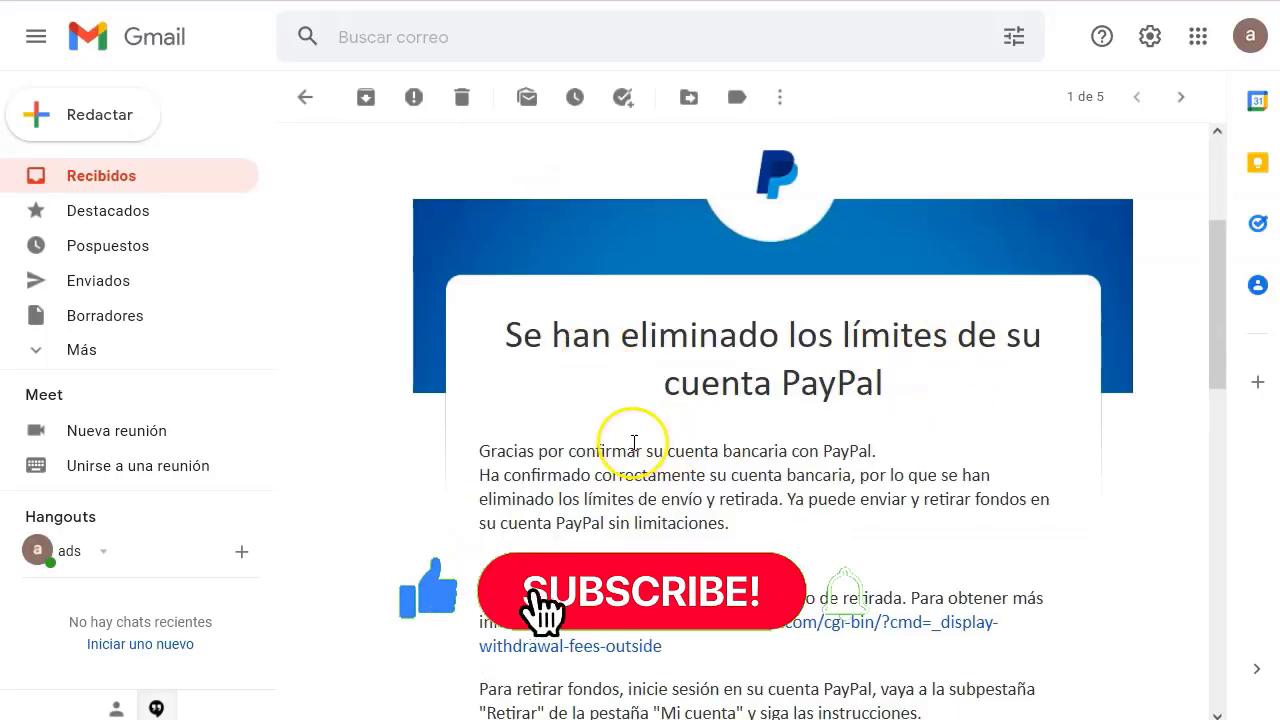
{"action": "scroll", "coordinate": [620, 440], "scroll_direction": "down", "scroll_amount": 3}
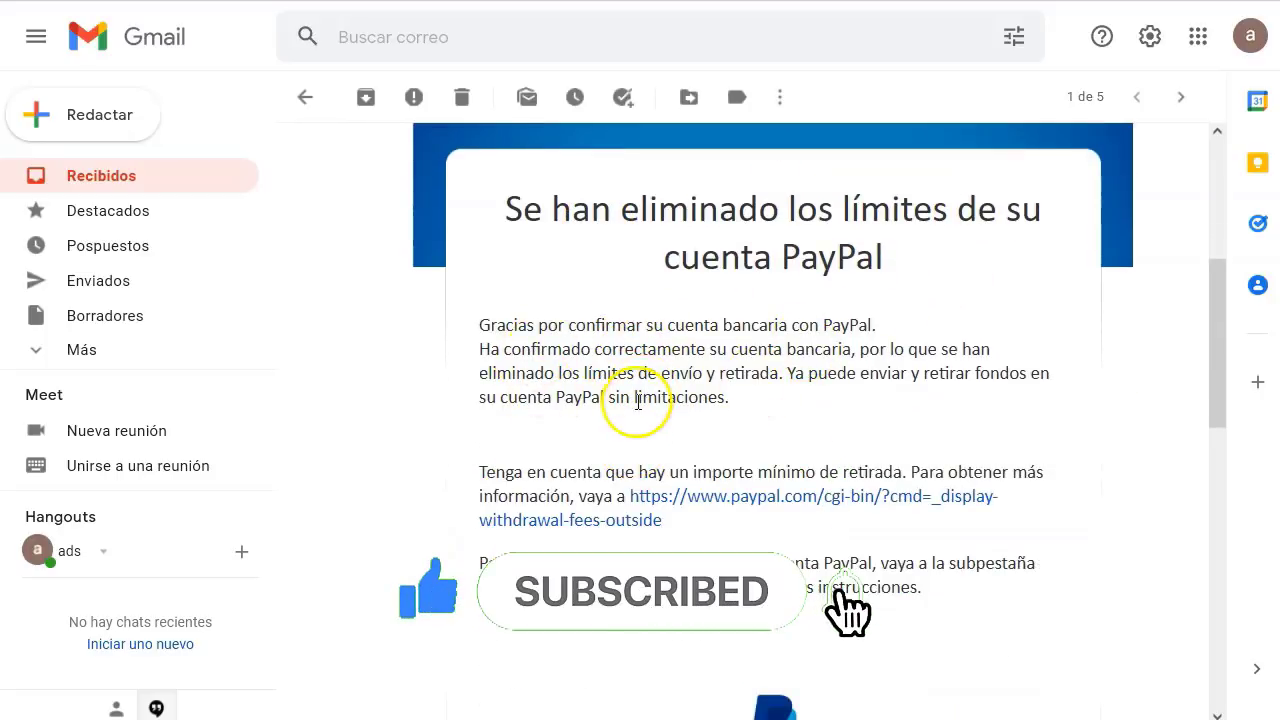
{"action": "scroll", "coordinate": [750, 409], "scroll_direction": "up", "scroll_amount": 4}
{"action": "scroll", "coordinate": [831, 271], "scroll_direction": "down", "scroll_amount": 1}
{"action": "scroll", "coordinate": [590, 345], "scroll_direction": "up", "scroll_amount": 1}
{"action": "left_click", "coordinate": [1250, 37]}
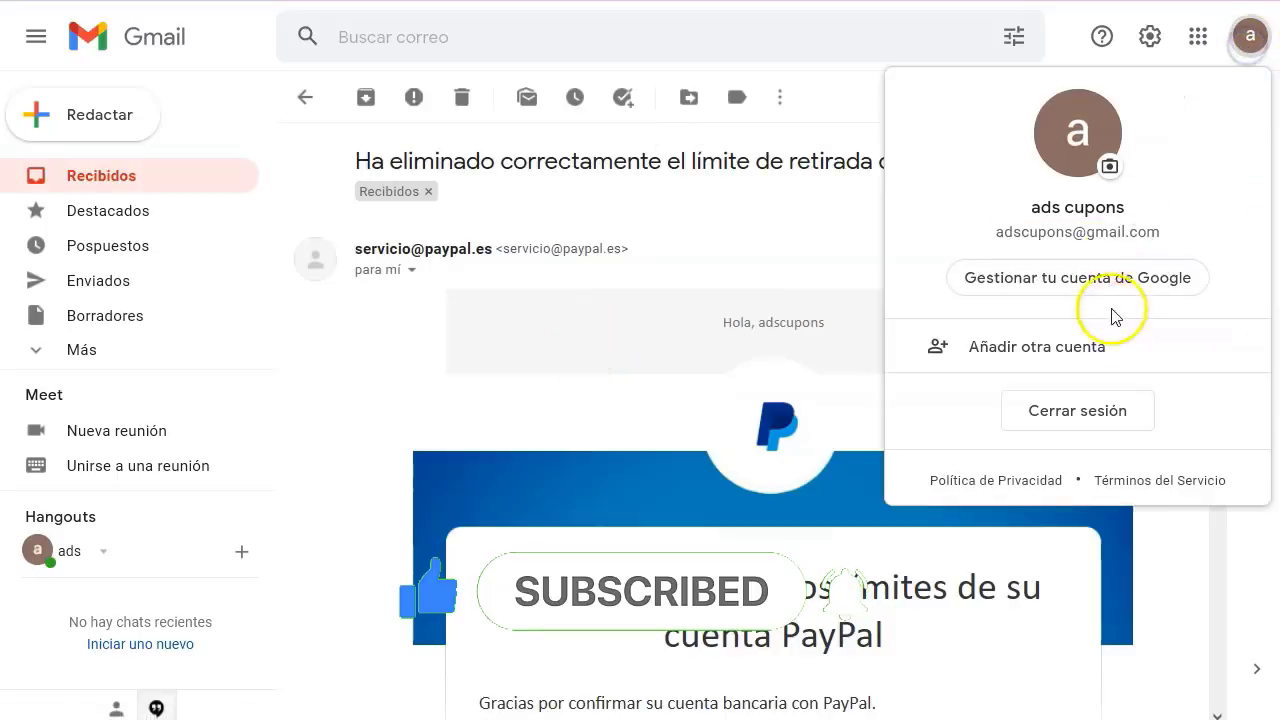
{"action": "left_click_drag", "start_coordinate": [1203, 234], "coordinate": [968, 240]}
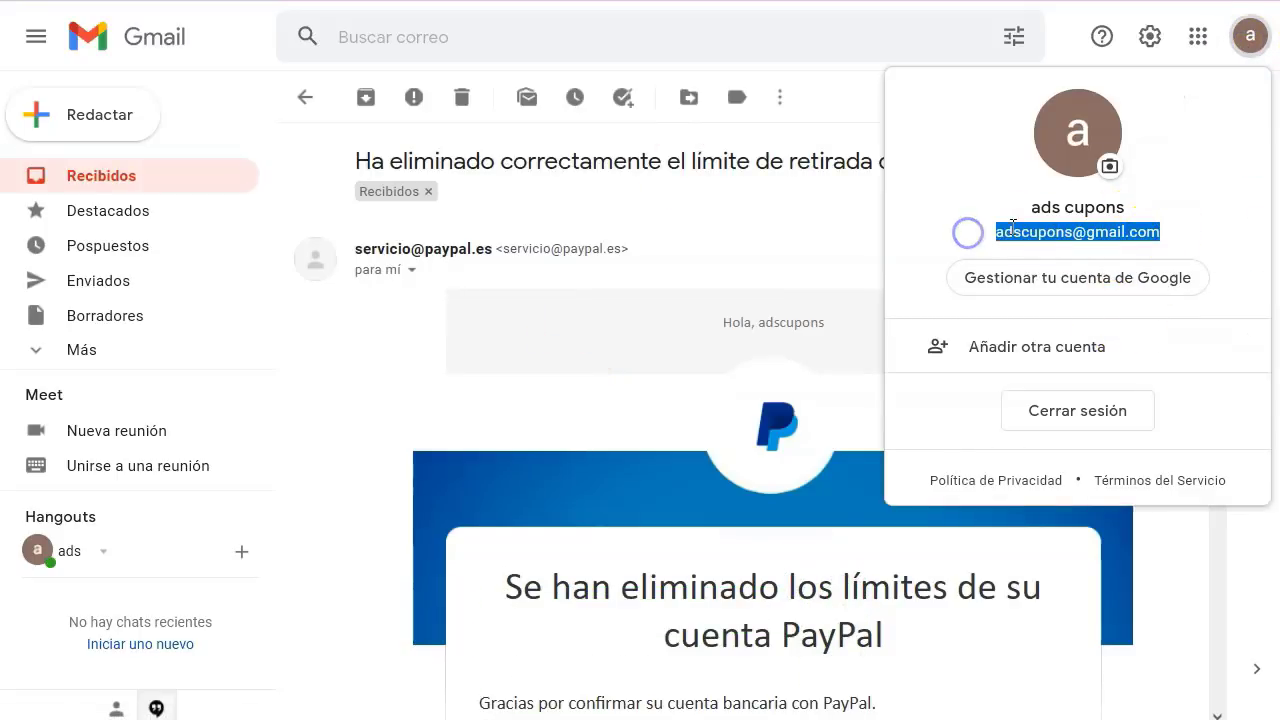
- Paste the copied account e-mail into the PartnerStack sign-up form and continue
{"action": "key", "text": "ctrl+c"}
{"action": "key", "text": "ctrl+Tab"}
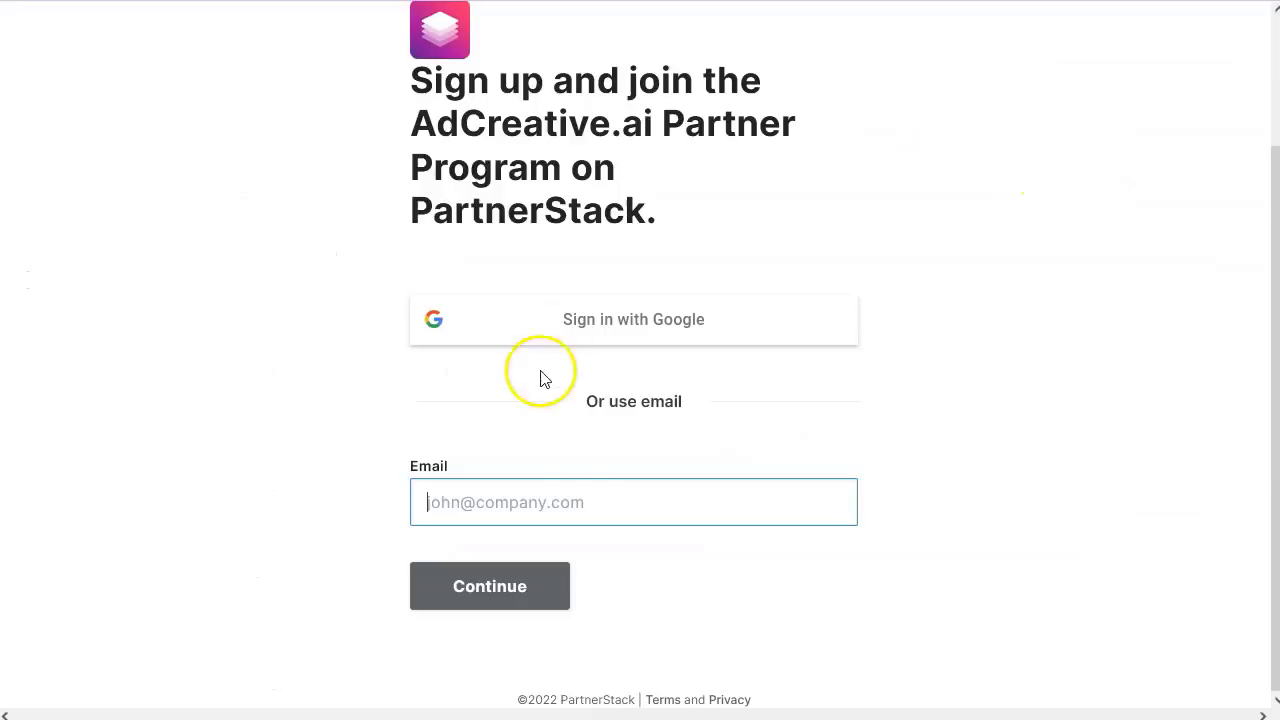
{"action": "key", "text": "ctrl+v"}
{"action": "left_click", "coordinate": [474, 600]}
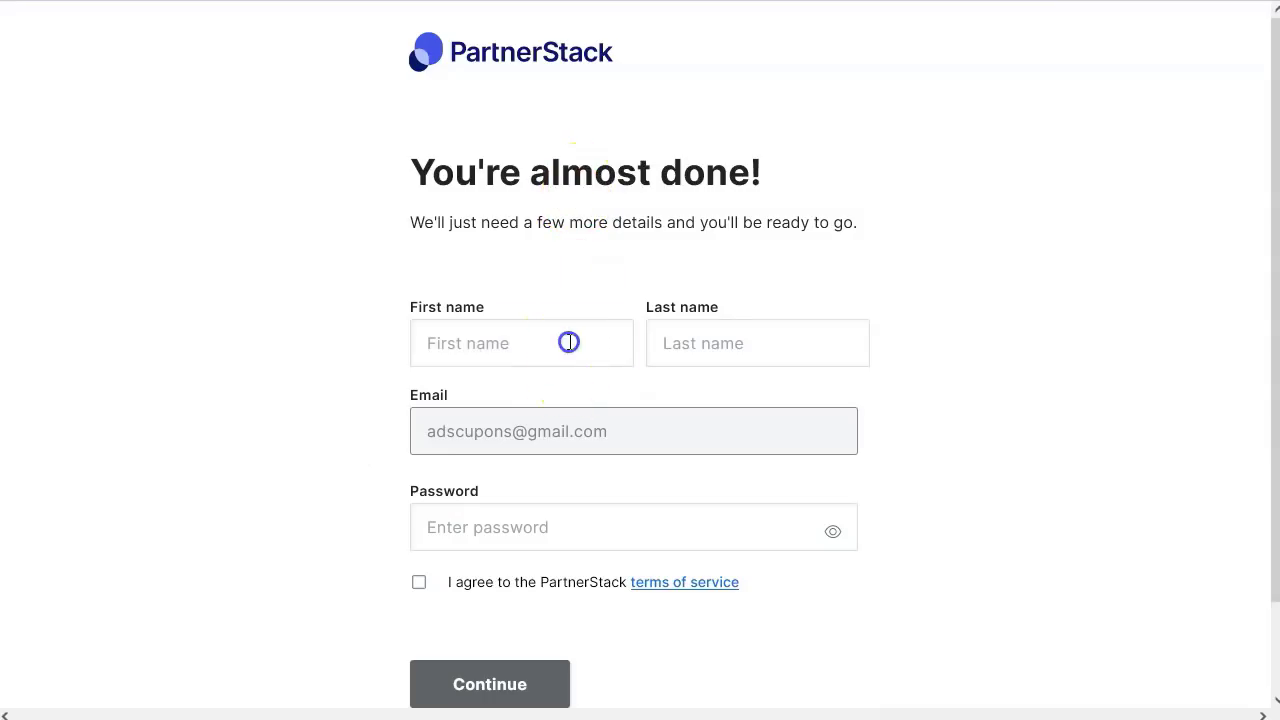
- Enter the partner's first and last name and a password, and accept PartnerStack's terms
{"action": "key", "text": "Tab"}
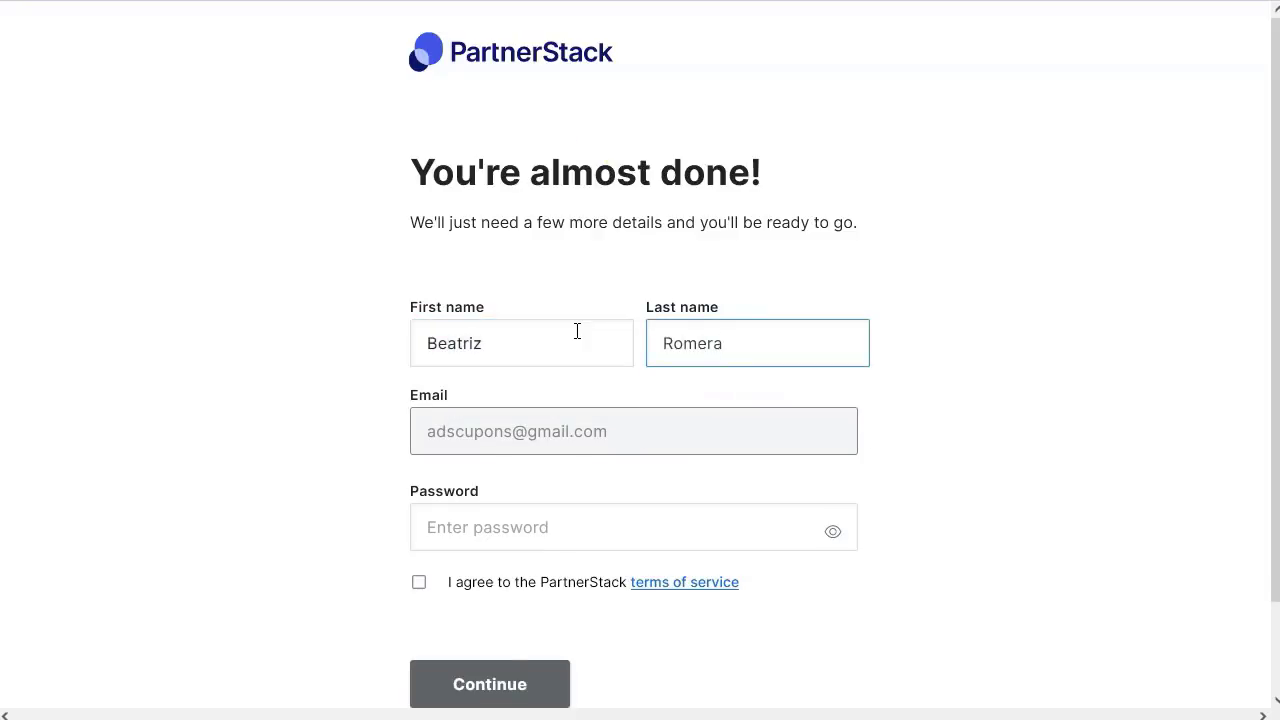
{"action": "left_click", "coordinate": [266, 443]}
{"action": "scroll", "coordinate": [320, 510], "scroll_direction": "down", "scroll_amount": 1}
{"action": "left_click", "coordinate": [643, 434]}
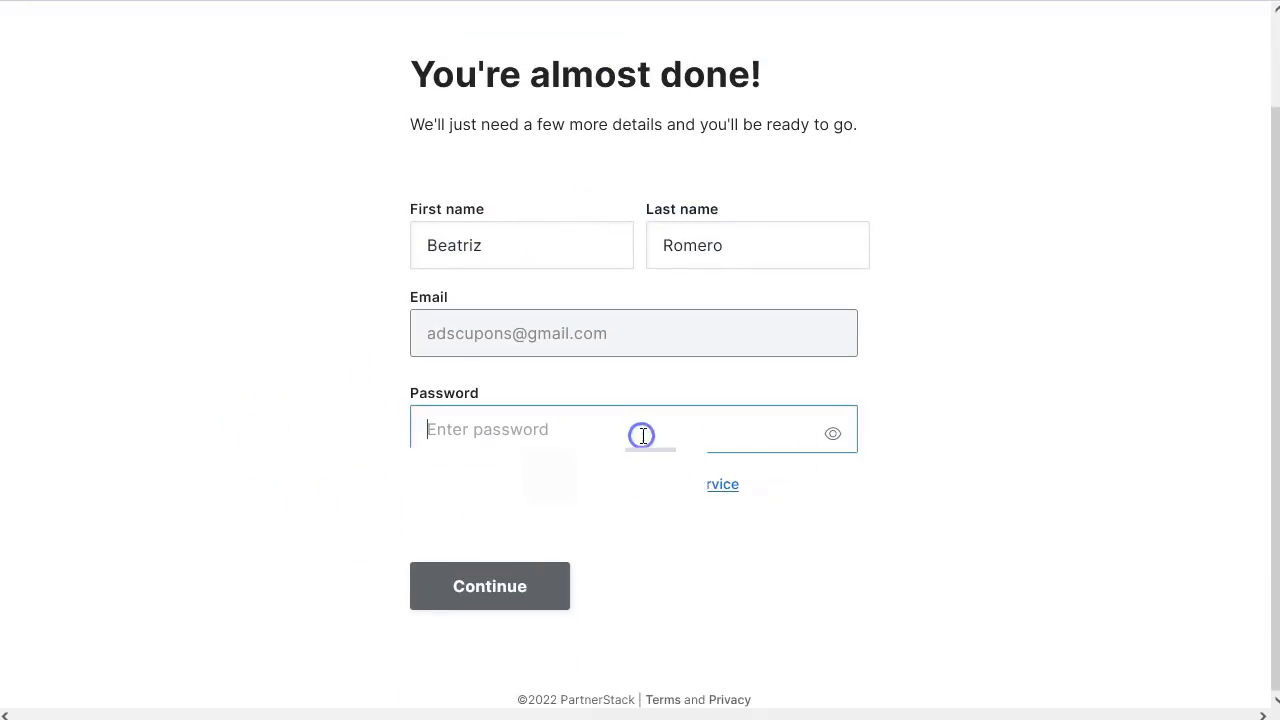
{"action": "type", "text": "••••"}
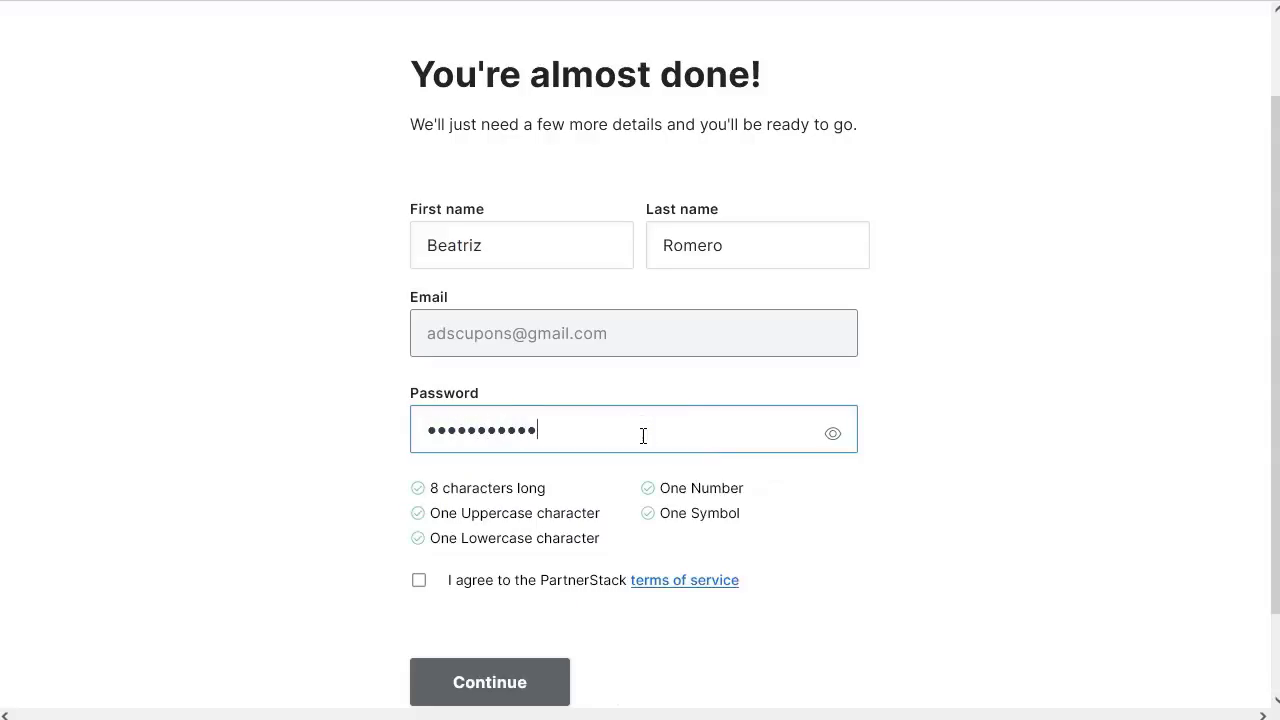
{"action": "left_click", "coordinate": [416, 582]}
{"action": "scroll", "coordinate": [700, 610], "scroll_direction": "down", "scroll_amount": 1}
{"action": "left_click", "coordinate": [520, 586]}
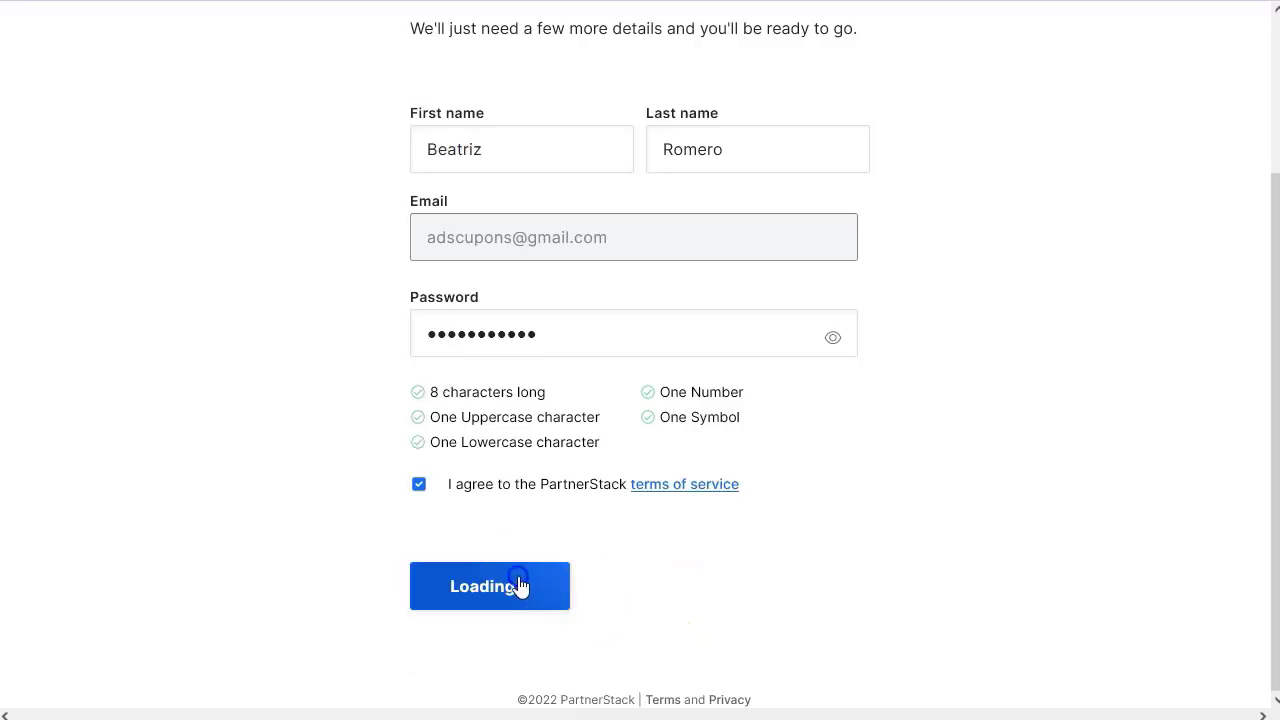
- Use the personal name as the company name and finish sign-up to reach the partner dashboard
{"action": "left_click_drag", "start_coordinate": [426, 231], "coordinate": [603, 251]}
{"action": "left_click", "coordinate": [637, 257]}
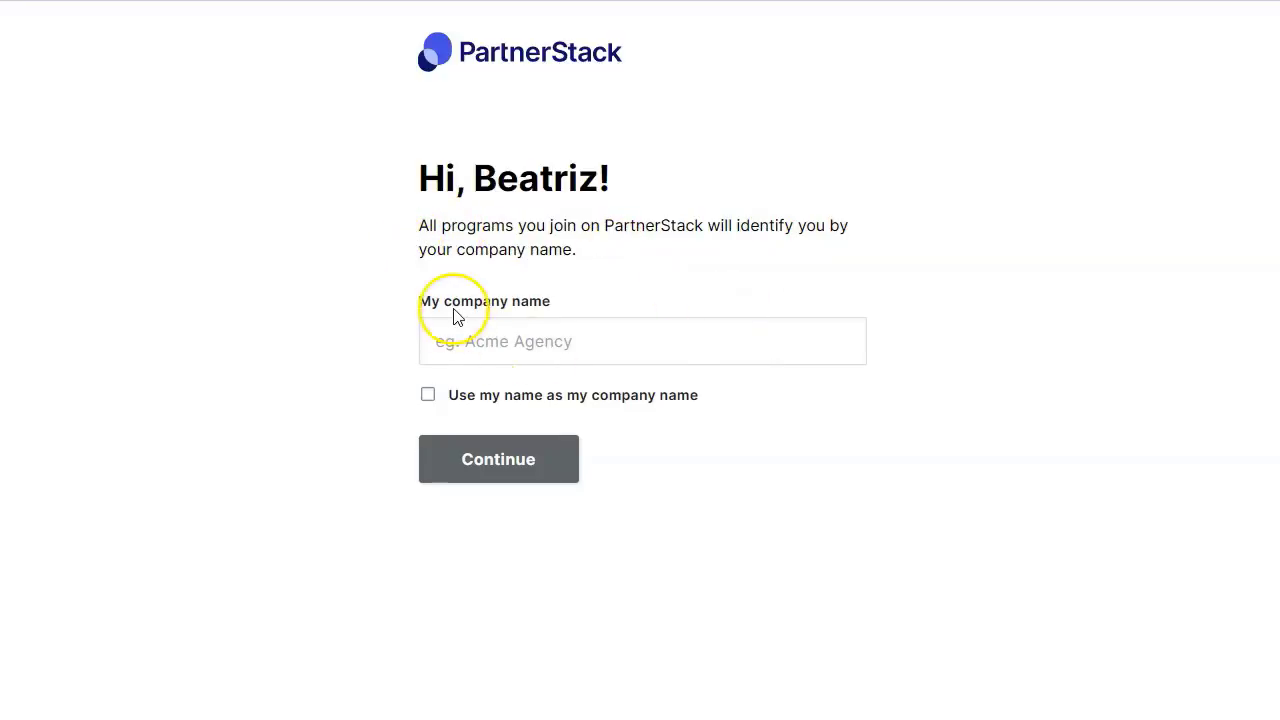
{"action": "left_click", "coordinate": [514, 341]}
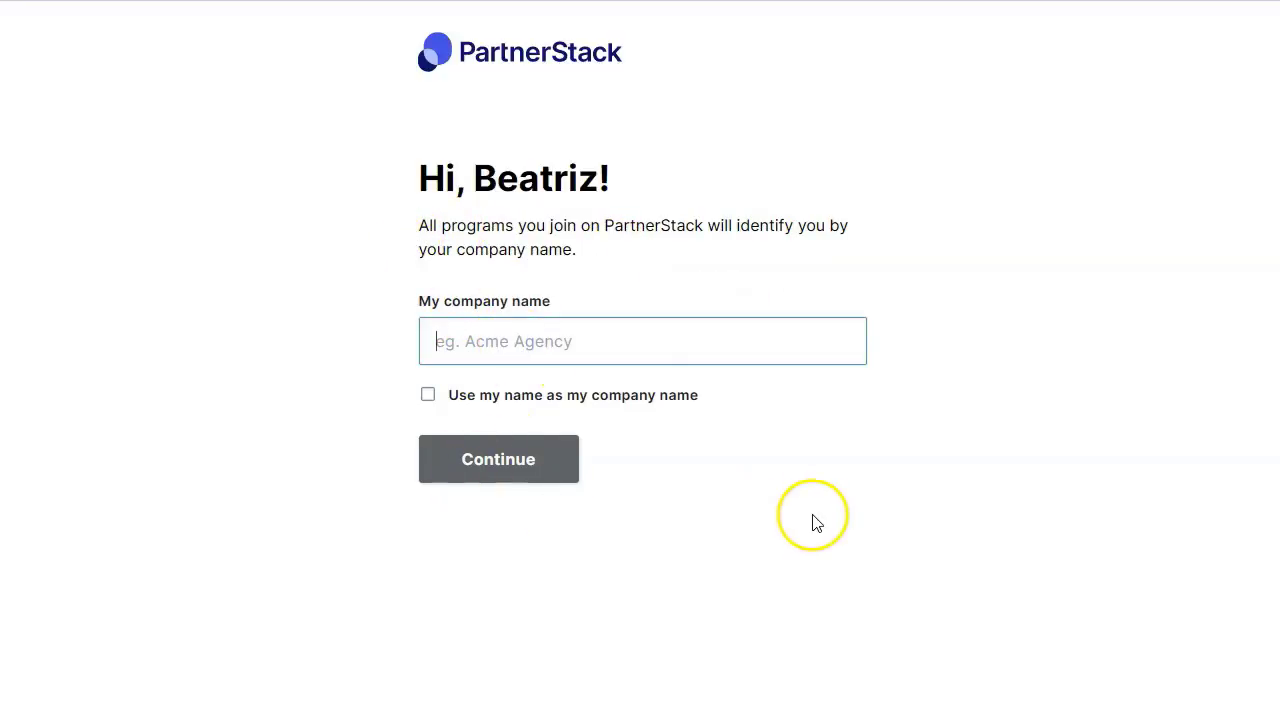
{"action": "type", "text": "adscoupons"}
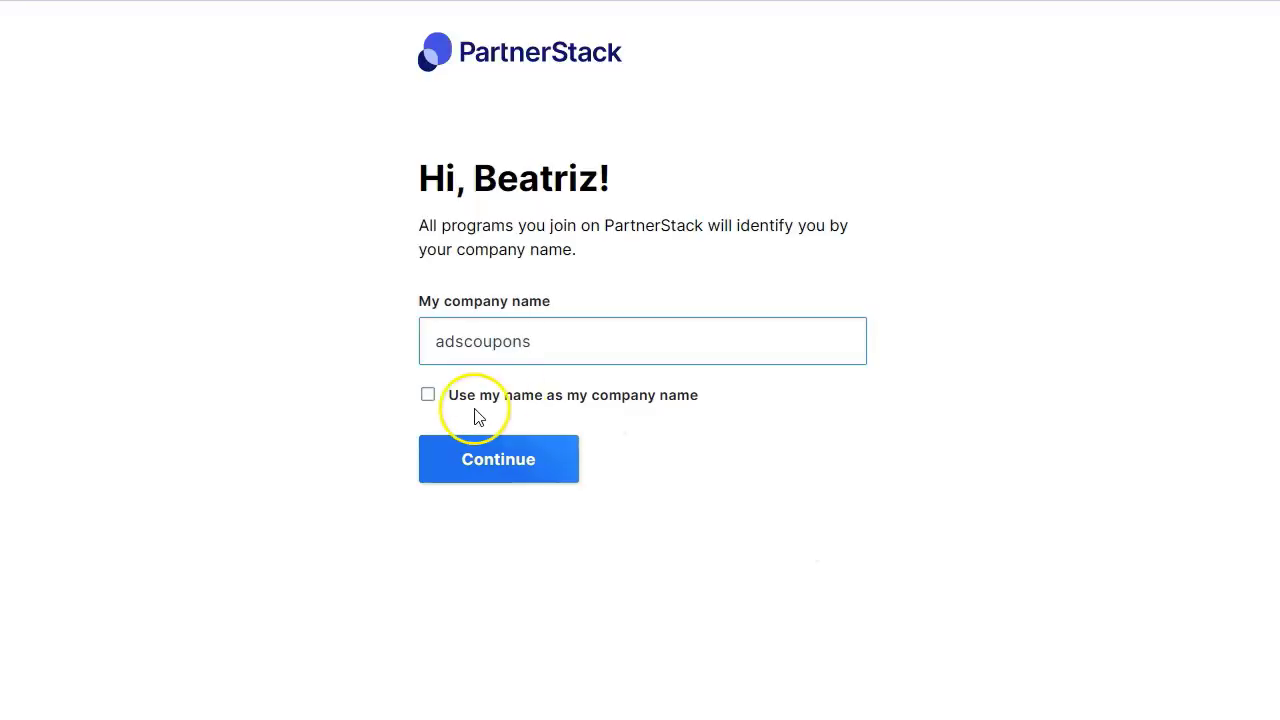
{"action": "left_click", "coordinate": [429, 396]}
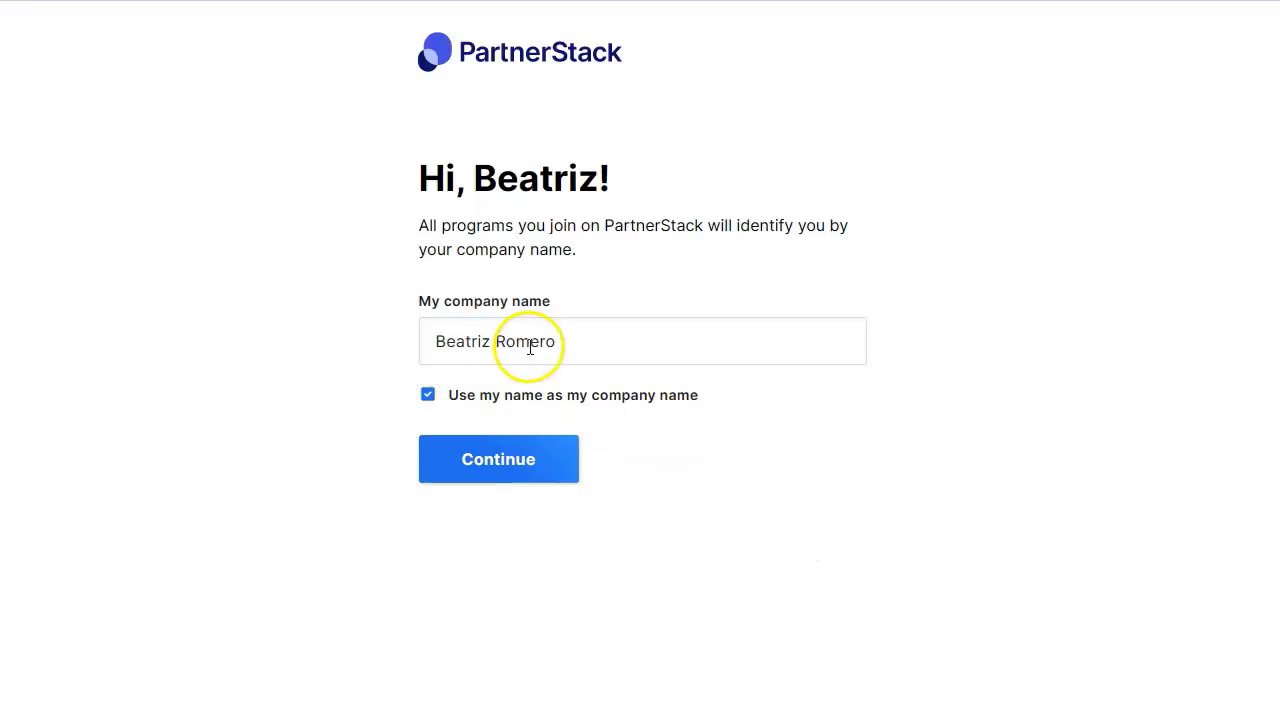
{"action": "left_click", "coordinate": [514, 463]}
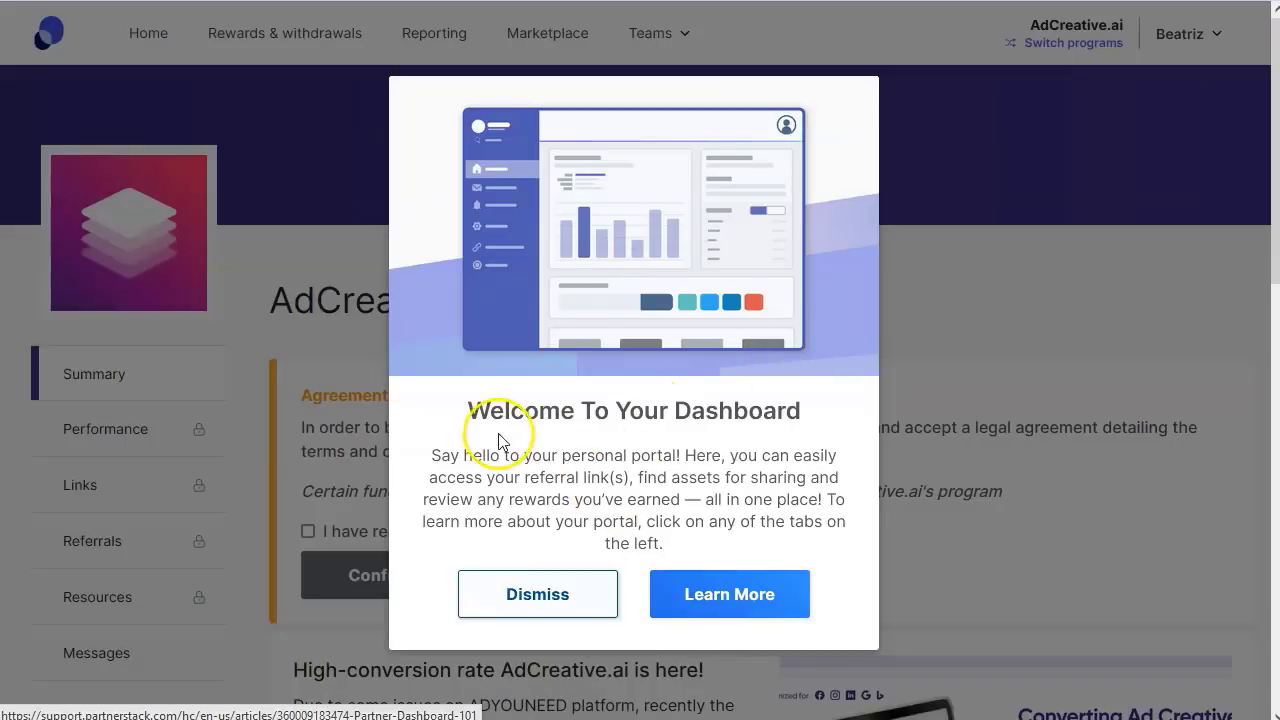
- Dismiss the welcome message, agree to and confirm the AdCreative.ai terms, then review the program Summary
{"action": "left_click", "coordinate": [505, 594]}
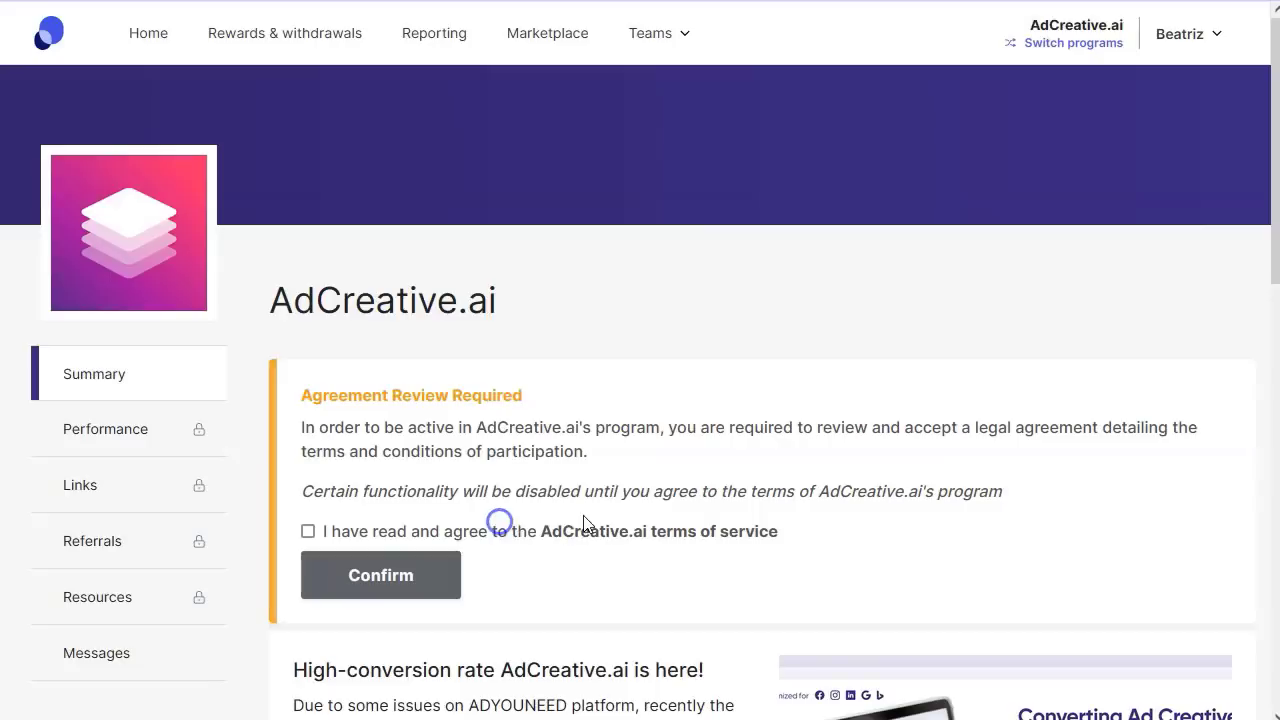
{"action": "scroll", "coordinate": [429, 409], "scroll_direction": "down", "scroll_amount": 3}
{"action": "left_click", "coordinate": [549, 340]}
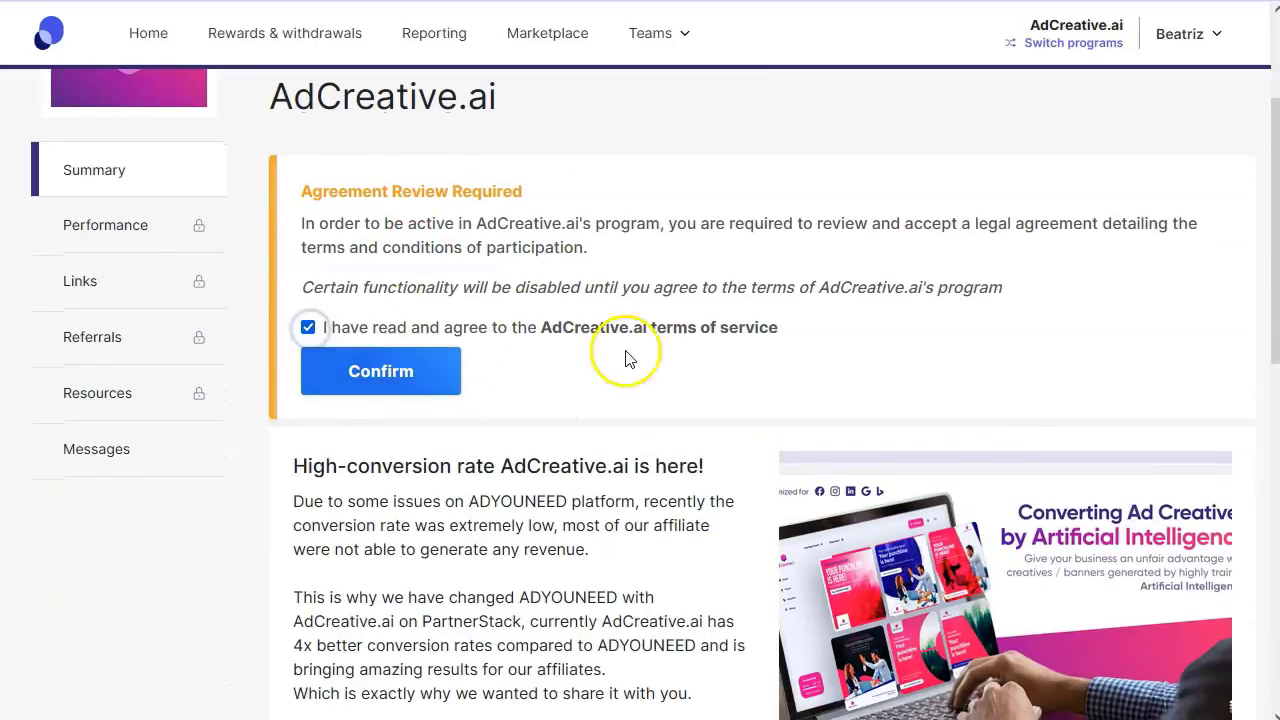
{"action": "left_click", "coordinate": [410, 370]}
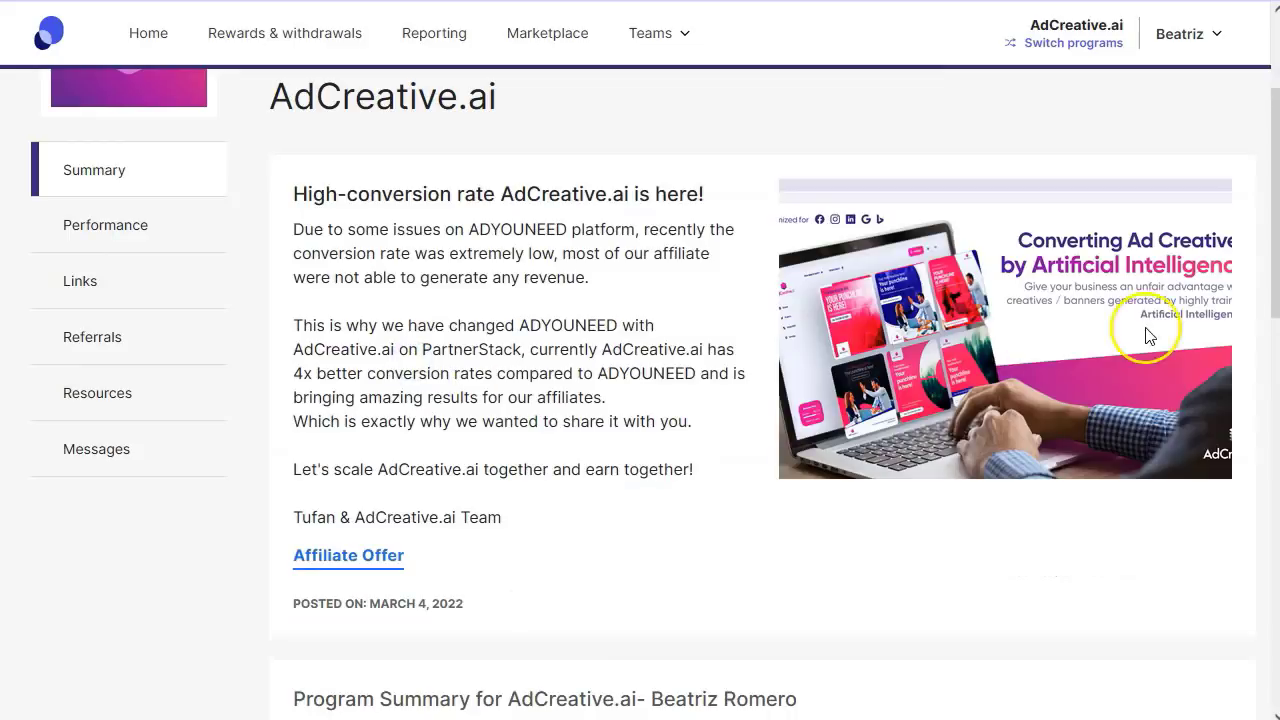
{"action": "scroll", "coordinate": [466, 386], "scroll_direction": "down", "scroll_amount": 1}
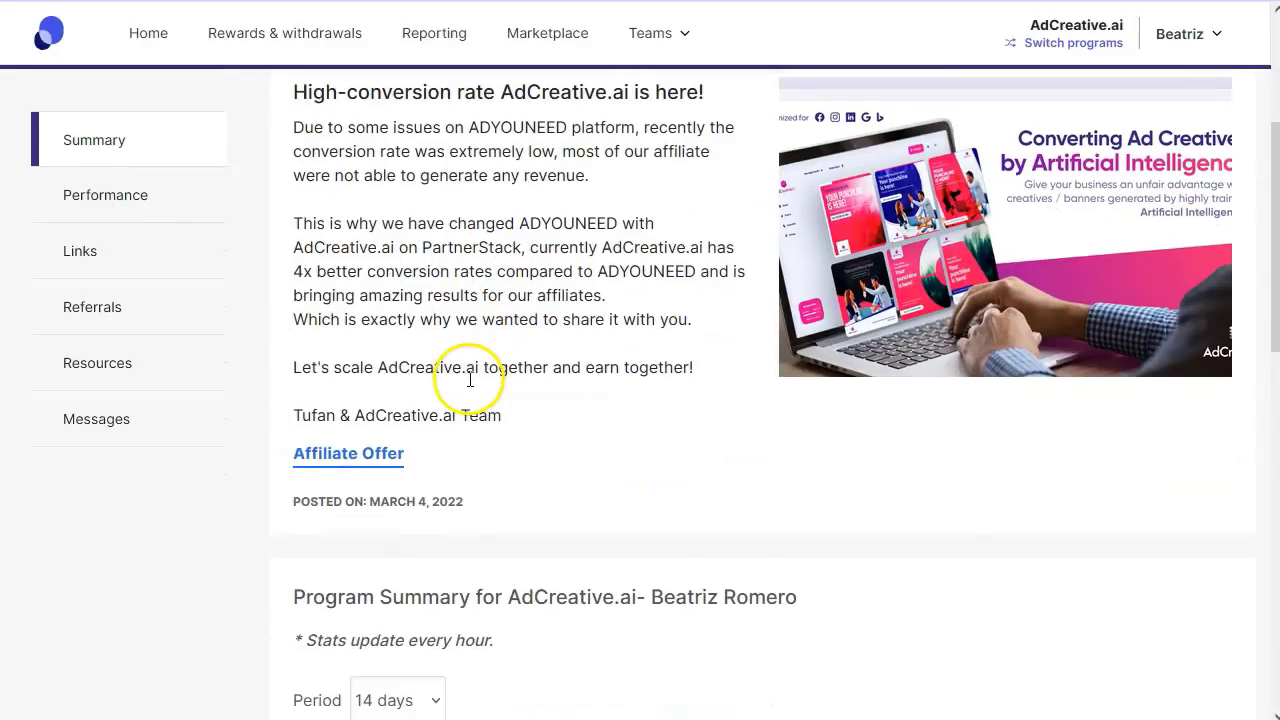
{"action": "scroll", "coordinate": [409, 409], "scroll_direction": "up", "scroll_amount": 3}
{"action": "scroll", "coordinate": [455, 495], "scroll_direction": "down", "scroll_amount": 2}
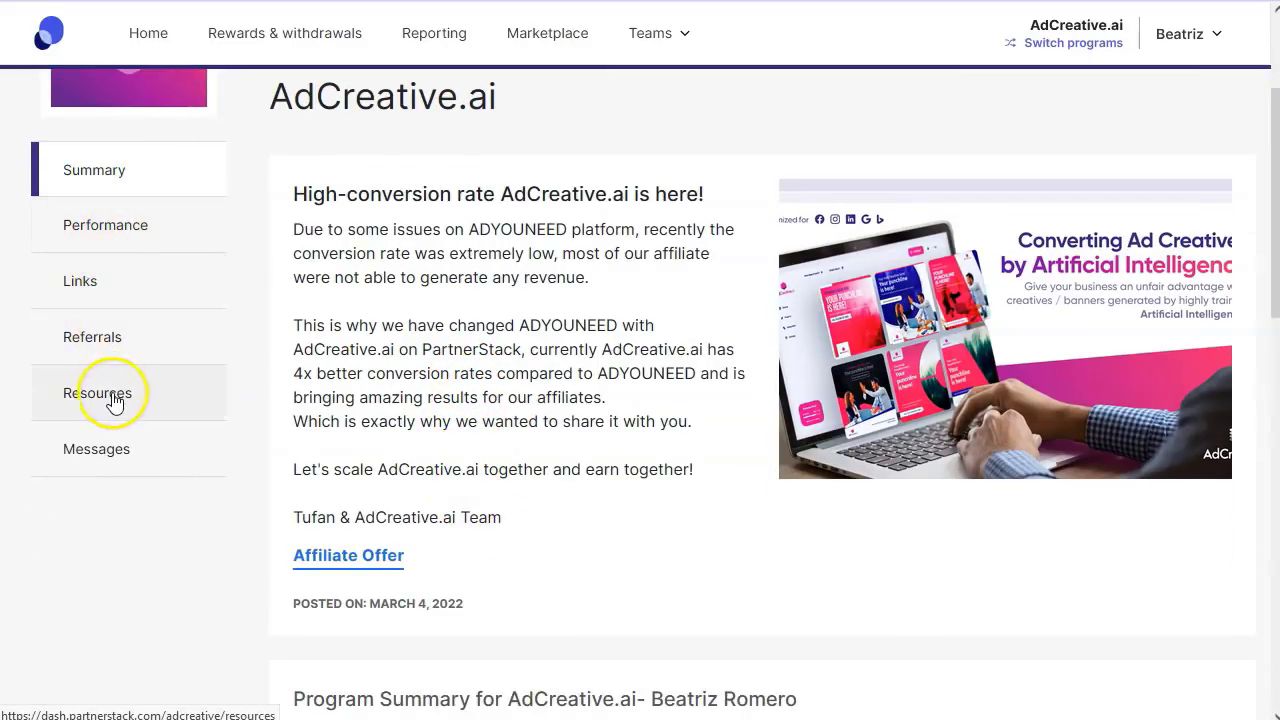
{"action": "scroll", "coordinate": [420, 365], "scroll_direction": "up", "scroll_amount": 2}
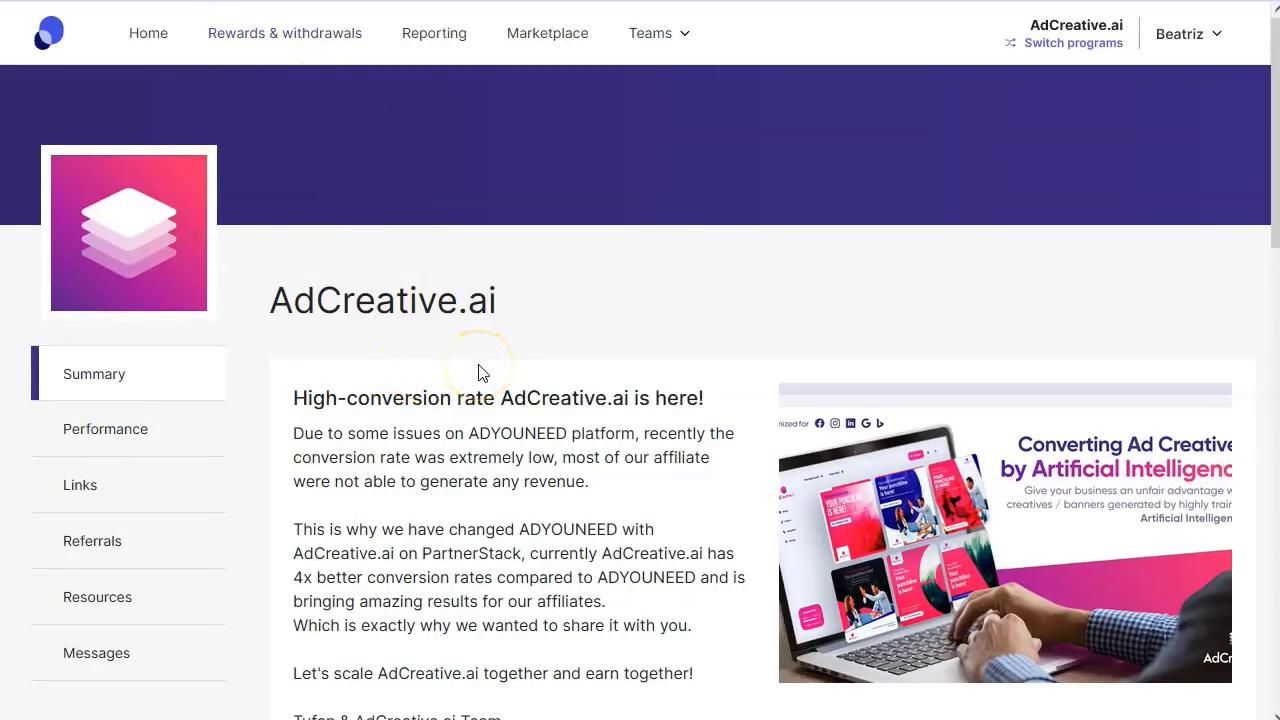
{"action": "scroll", "coordinate": [481, 371], "scroll_direction": "down", "scroll_amount": 1}
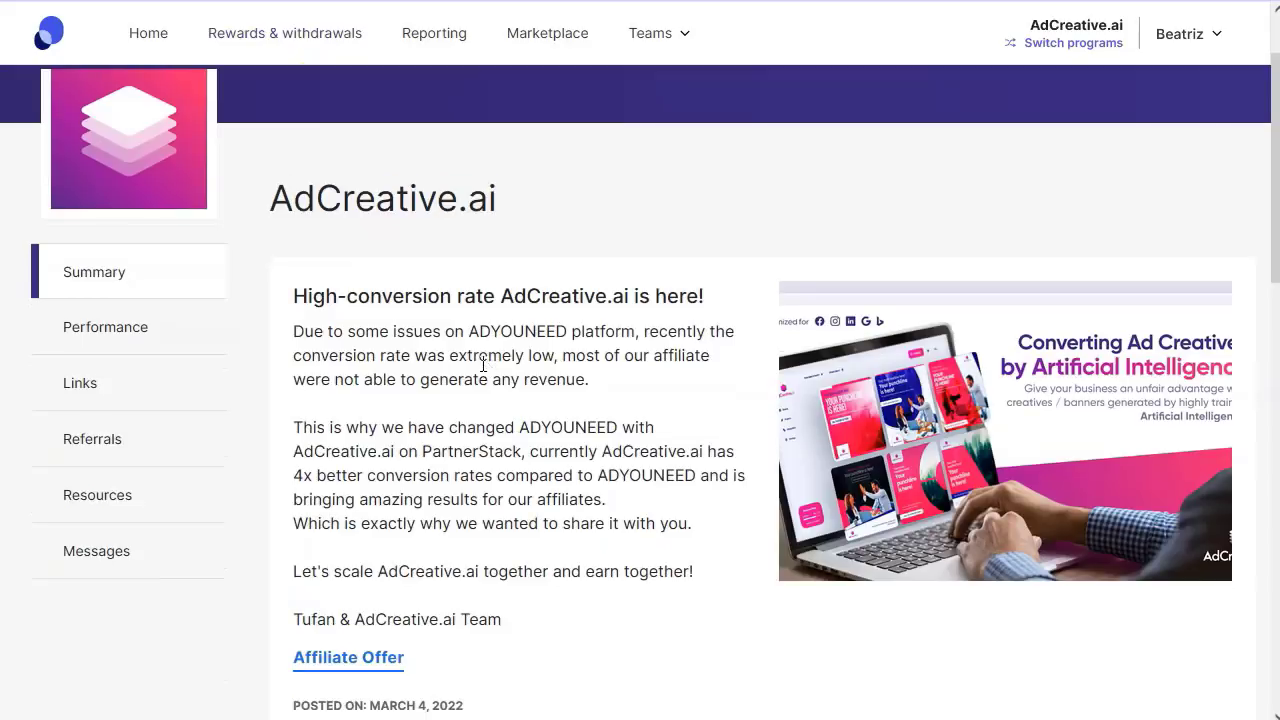
- Open the Referral Links page and dismiss its introduction message
{"action": "left_click", "coordinate": [88, 390]}
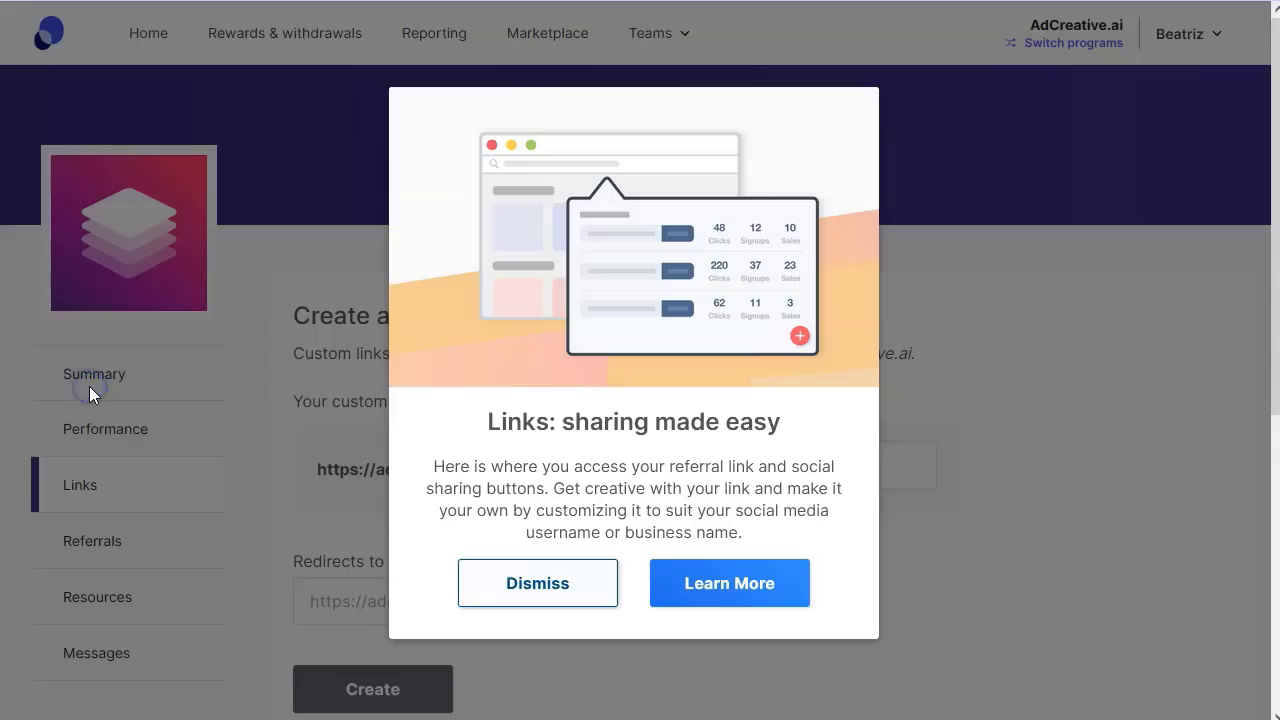
{"action": "left_click", "coordinate": [89, 386]}
{"action": "left_click_drag", "start_coordinate": [288, 313], "coordinate": [673, 316]}
{"action": "left_click", "coordinate": [452, 346]}
{"action": "scroll", "coordinate": [450, 346], "scroll_direction": "down", "scroll_amount": 1}
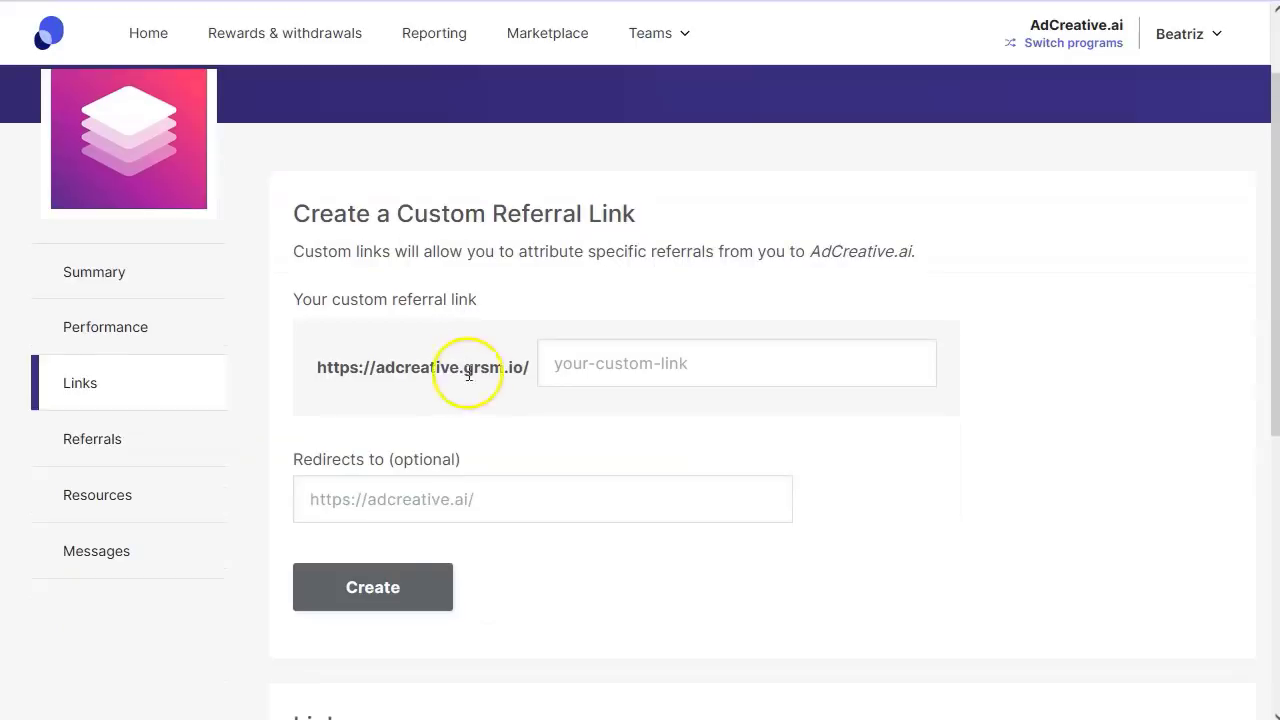
{"action": "double_click", "coordinate": [458, 211]}
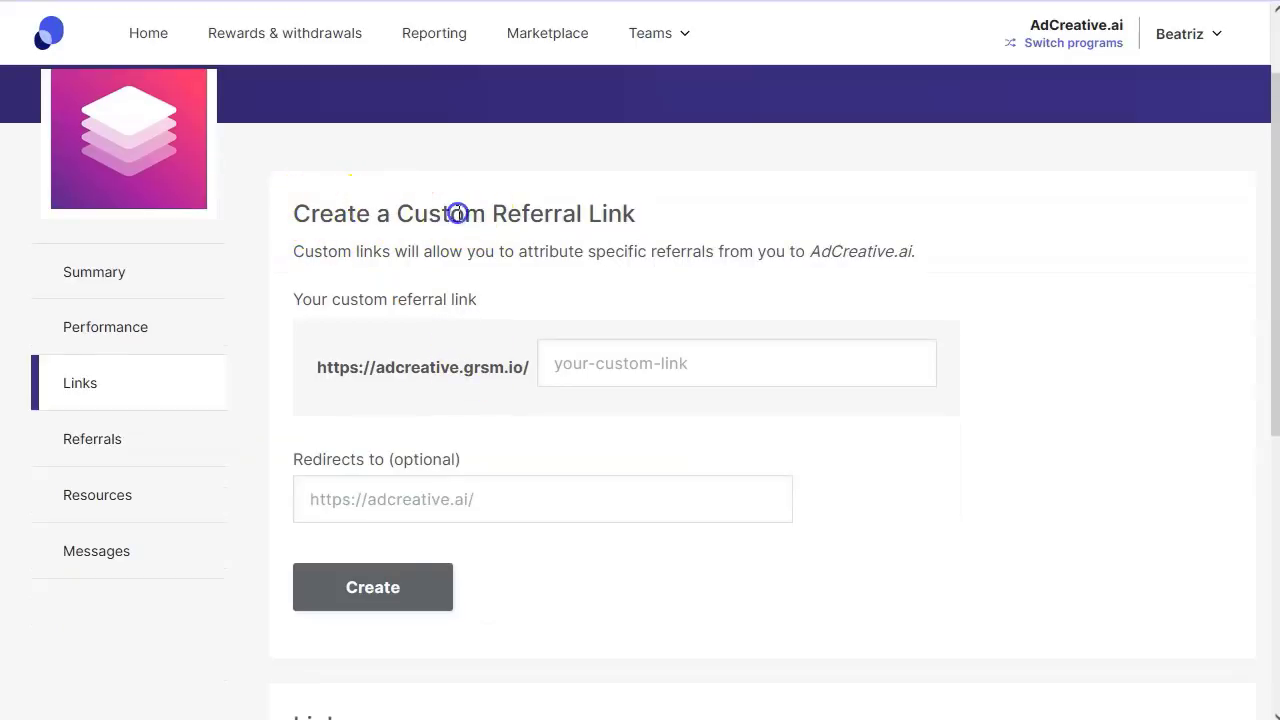
{"action": "left_click", "coordinate": [528, 210]}
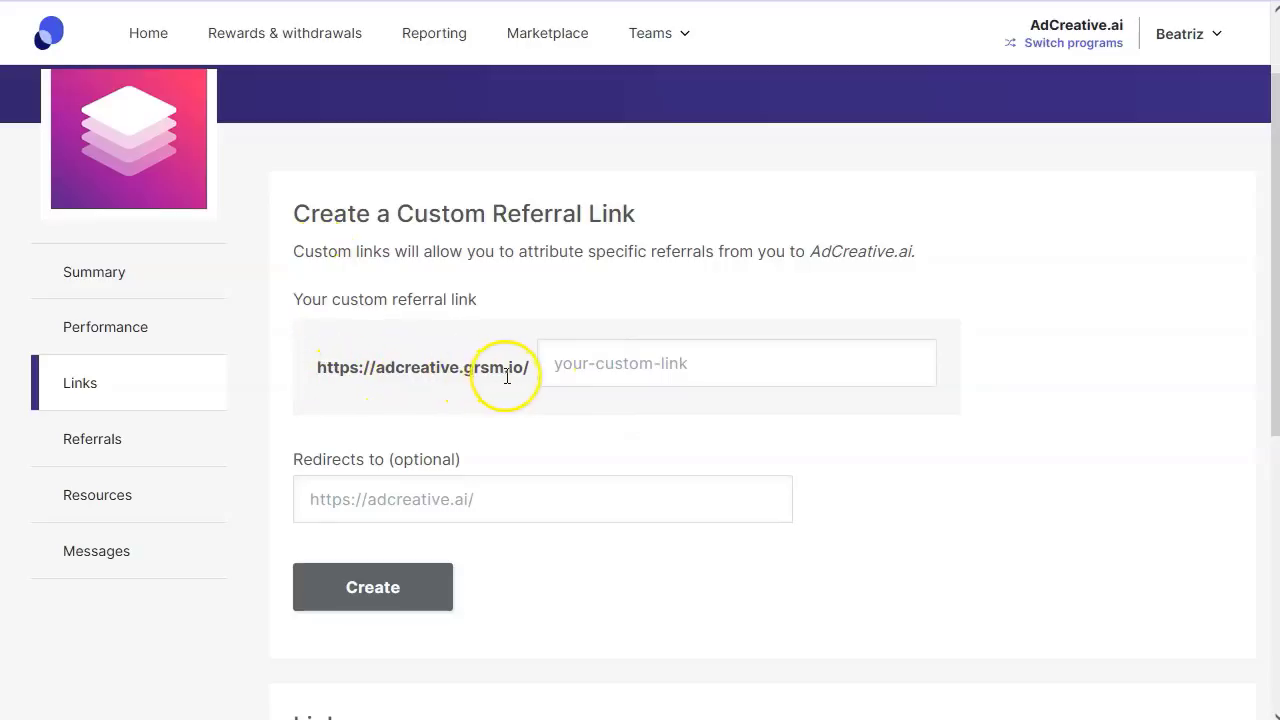
{"action": "left_click", "coordinate": [562, 372]}
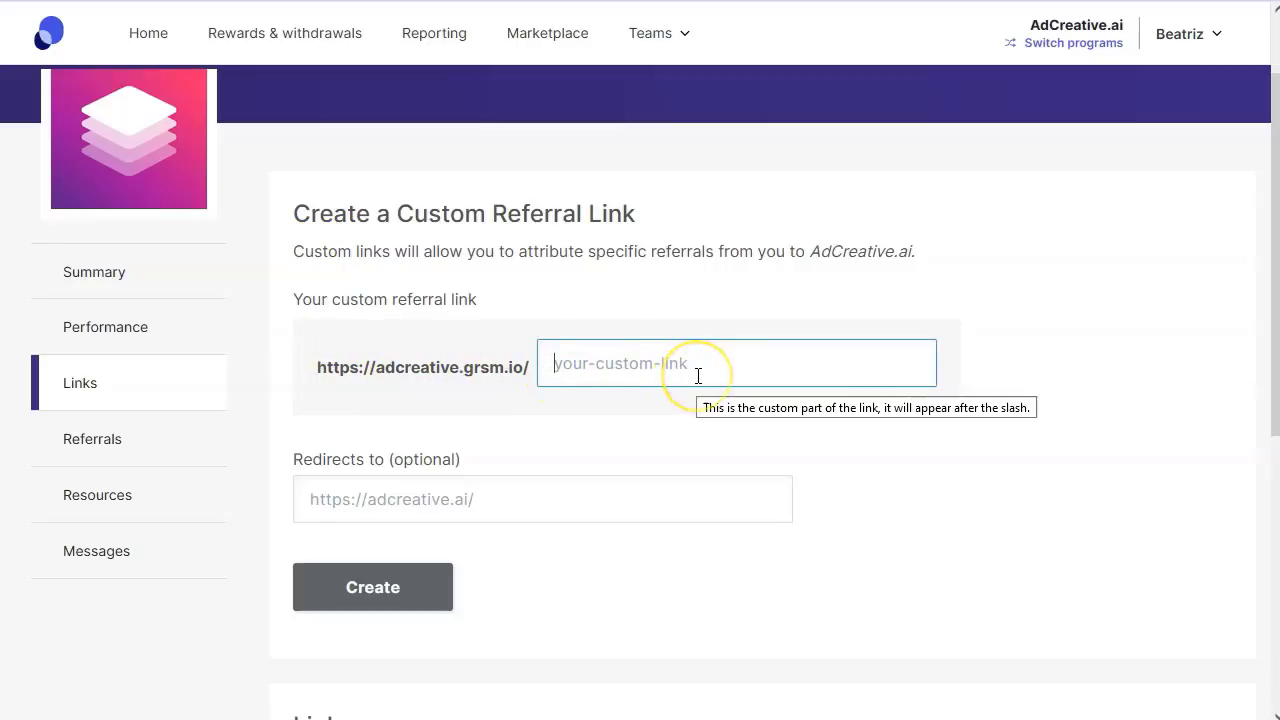
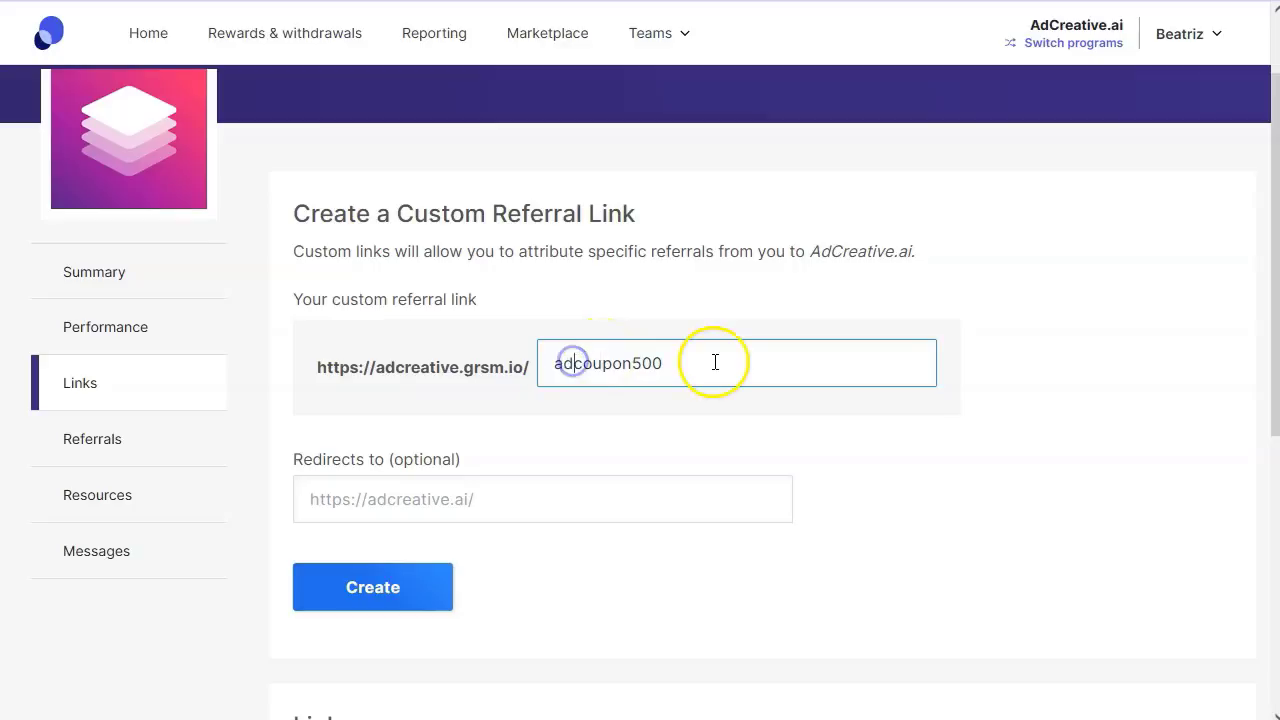
{"action": "left_click", "coordinate": [509, 449]}
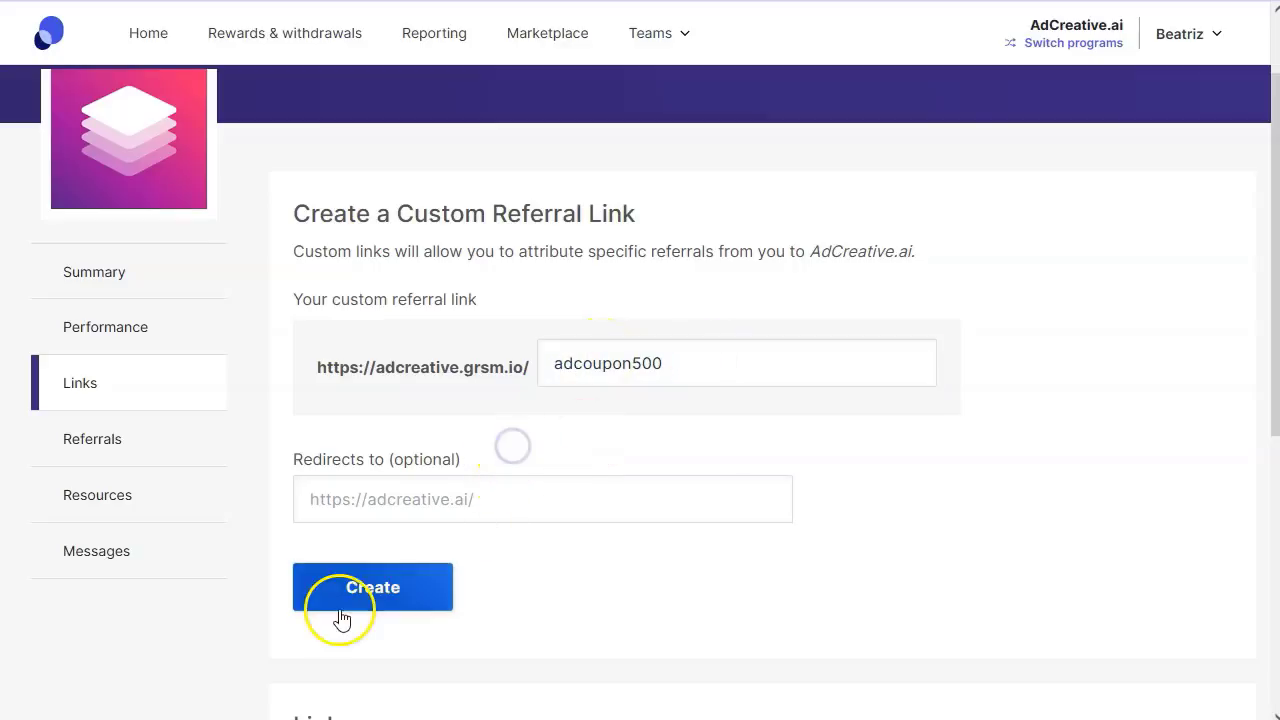
{"action": "scroll", "coordinate": [500, 480], "scroll_direction": "down", "scroll_amount": 2}
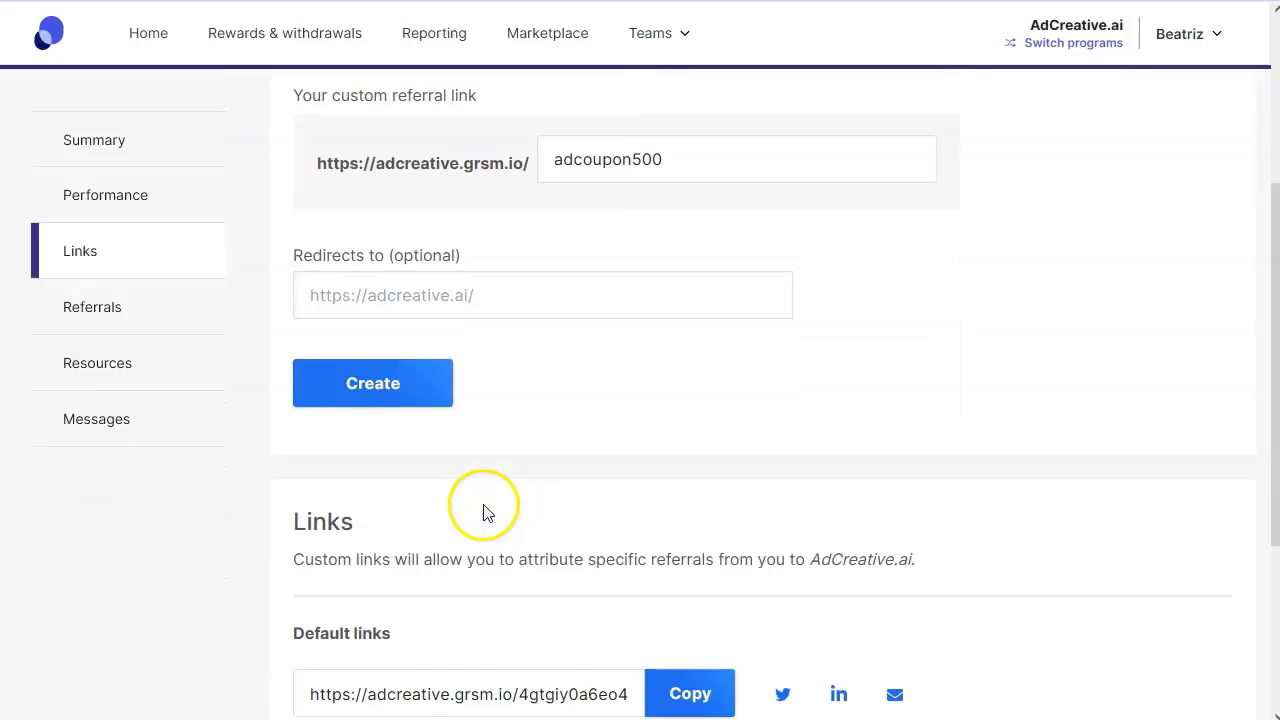
{"action": "left_click", "coordinate": [395, 380]}
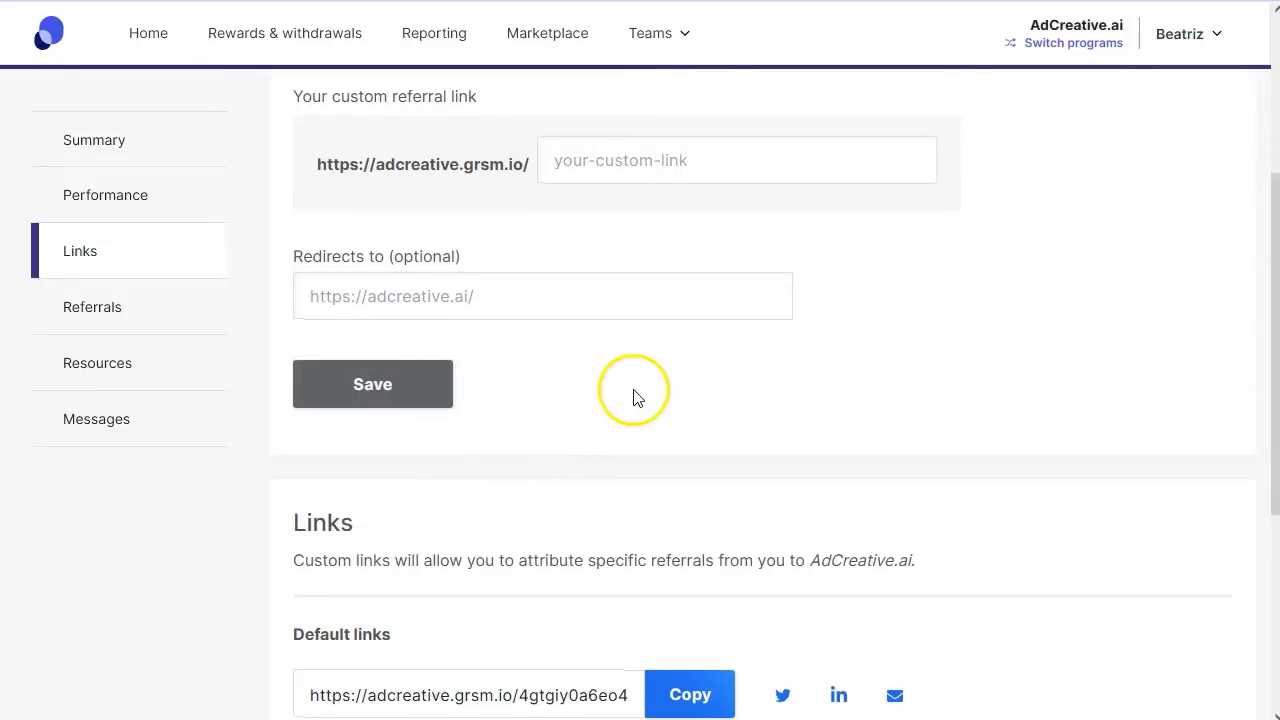
{"action": "scroll", "coordinate": [630, 395], "scroll_direction": "up", "scroll_amount": 2}
{"action": "scroll", "coordinate": [509, 473], "scroll_direction": "down", "scroll_amount": 1}
{"action": "scroll", "coordinate": [509, 473], "scroll_direction": "down", "scroll_amount": 5}
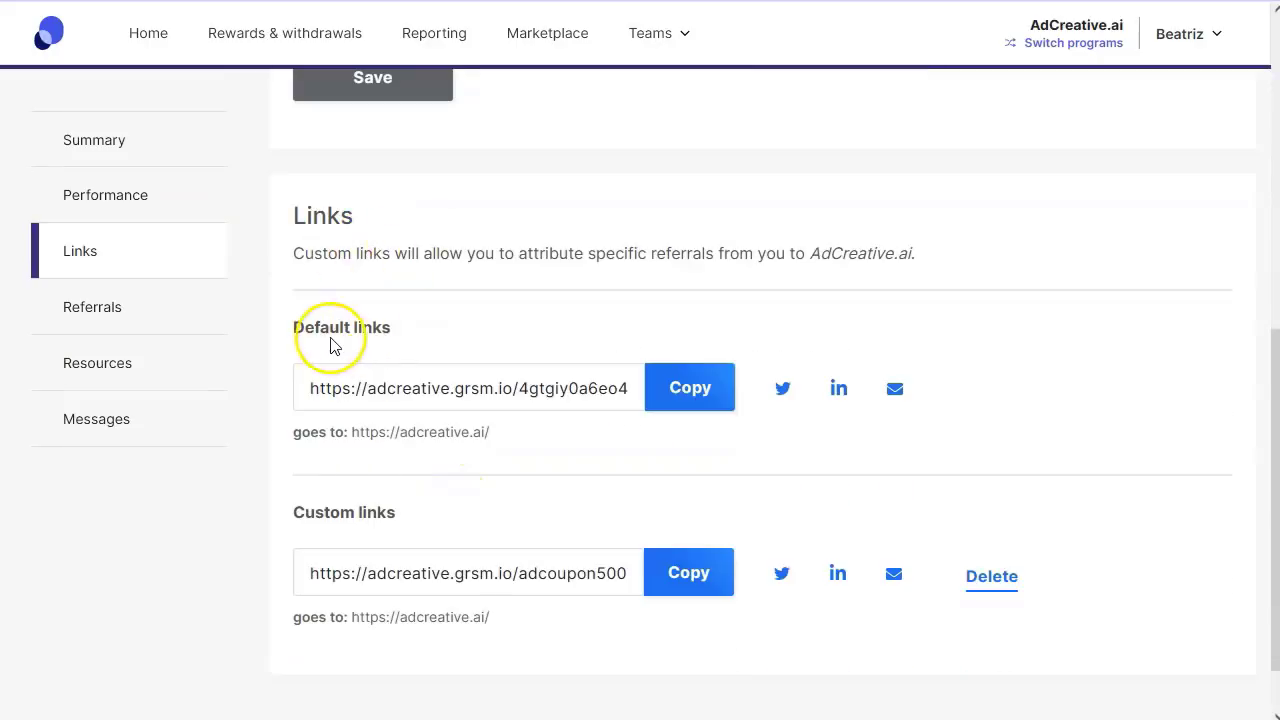
{"action": "scroll", "coordinate": [420, 450], "scroll_direction": "down", "scroll_amount": 1}
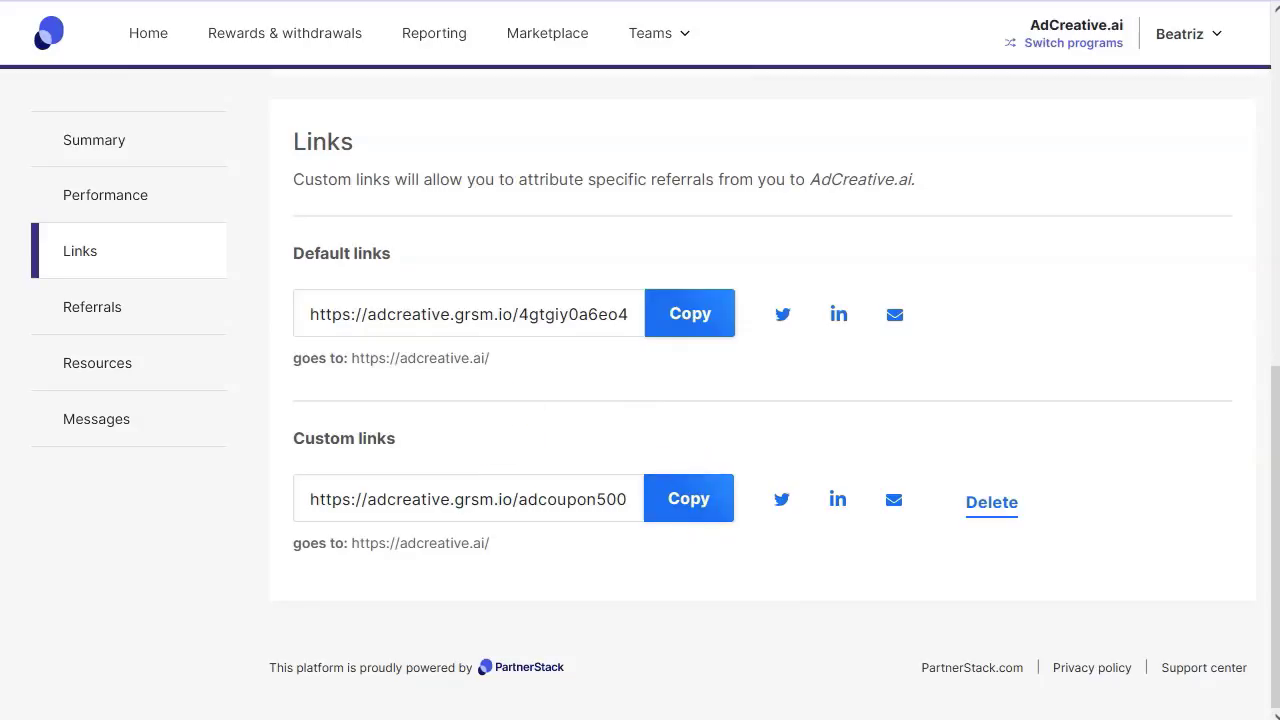
{"action": "key", "text": "alt+Tab"}
{"action": "left_click", "coordinate": [822, 12]}
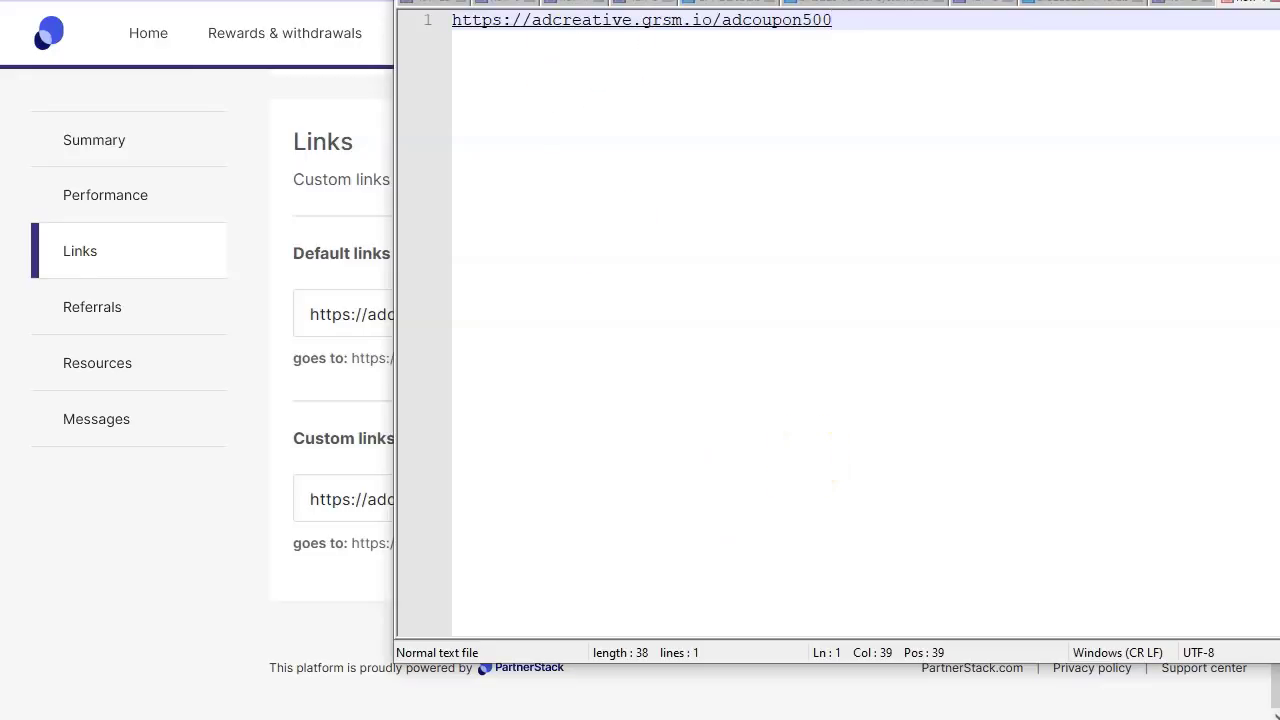
{"action": "key", "text": "alt+Tab"}
{"action": "key", "text": "alt+Tab"}
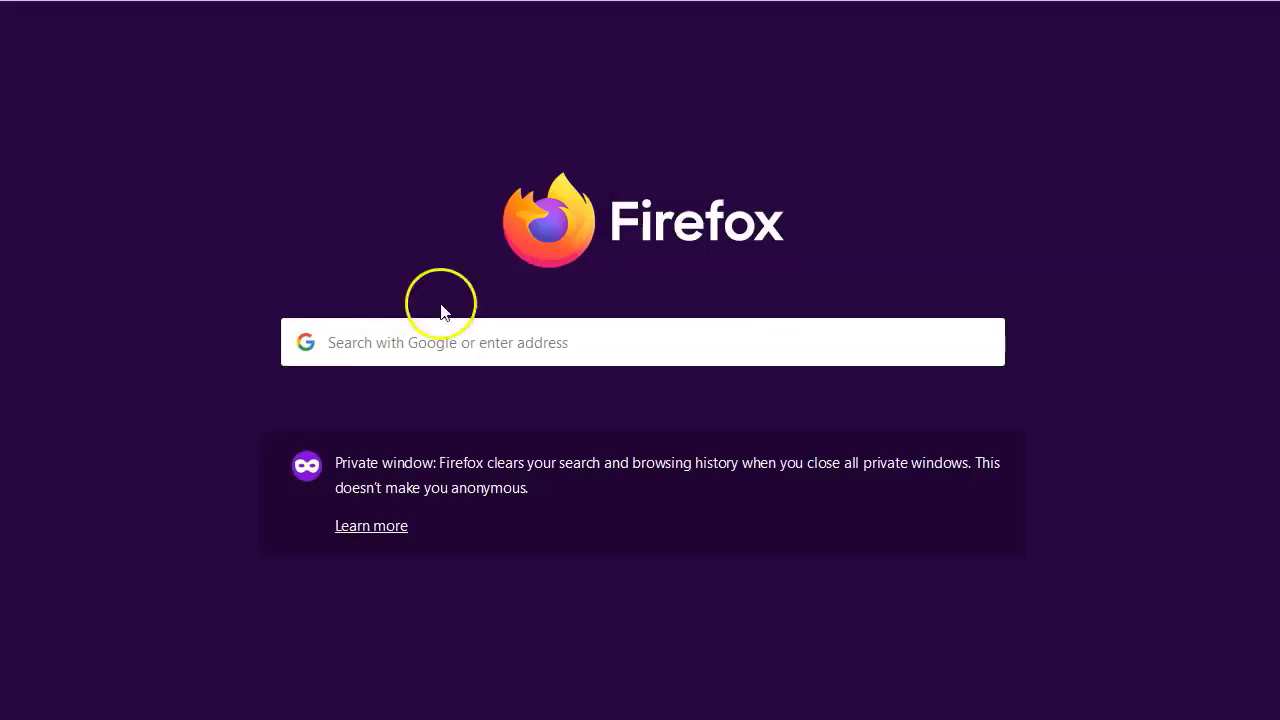
- Search Google for 'beauty salon in santa monica USA' and browse the Yelp and local salon results
{"action": "left_click", "coordinate": [453, 342]}
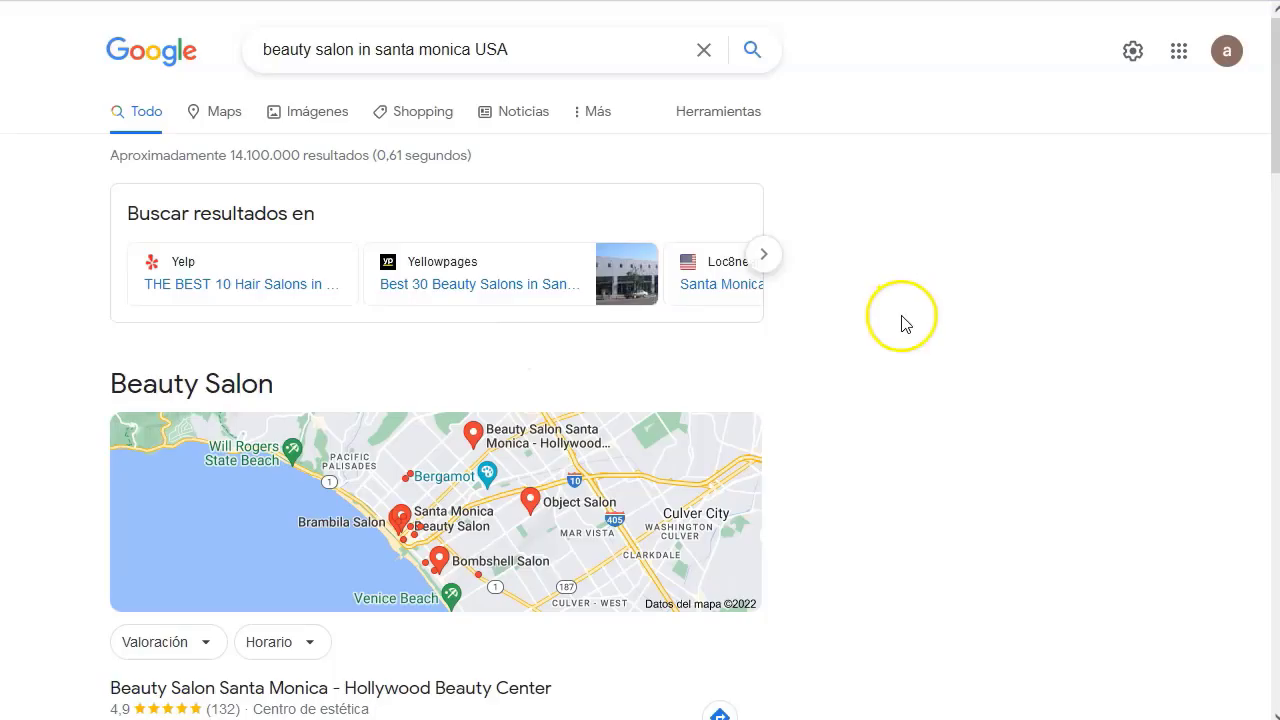
{"action": "scroll", "coordinate": [38, 300], "scroll_direction": "down", "scroll_amount": 3}
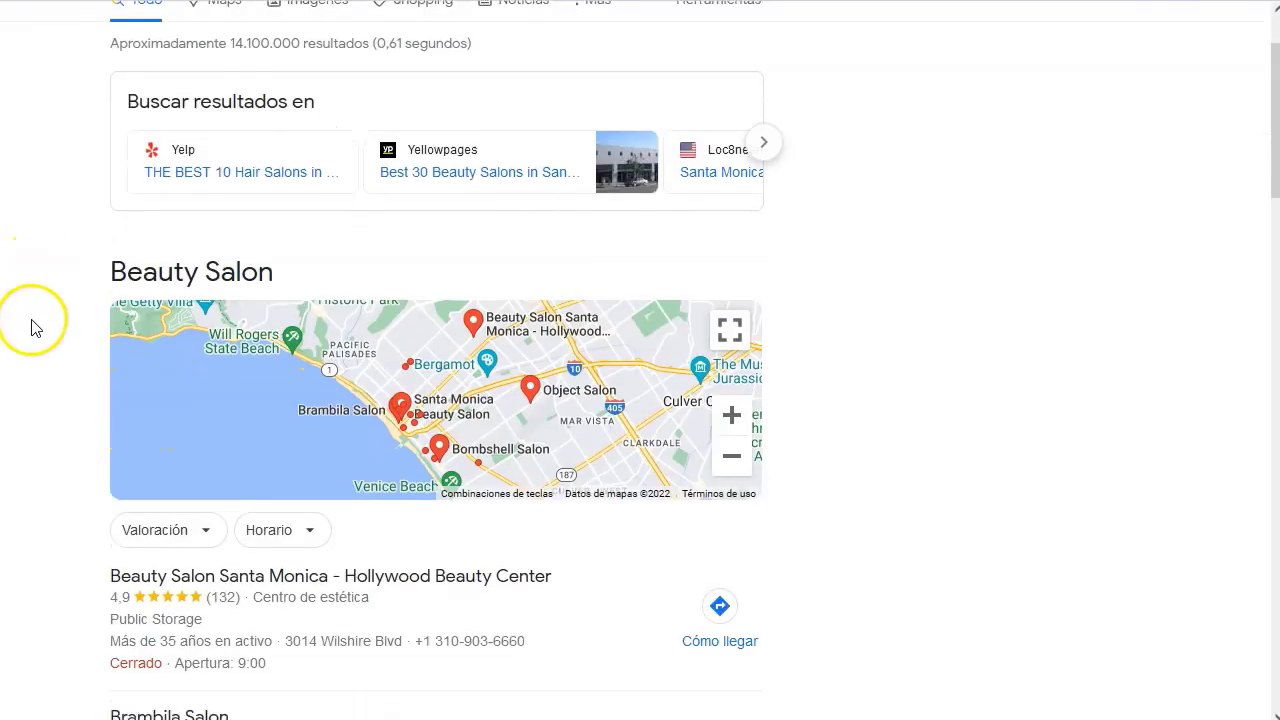
{"action": "scroll", "coordinate": [31, 330], "scroll_direction": "down", "scroll_amount": 8}
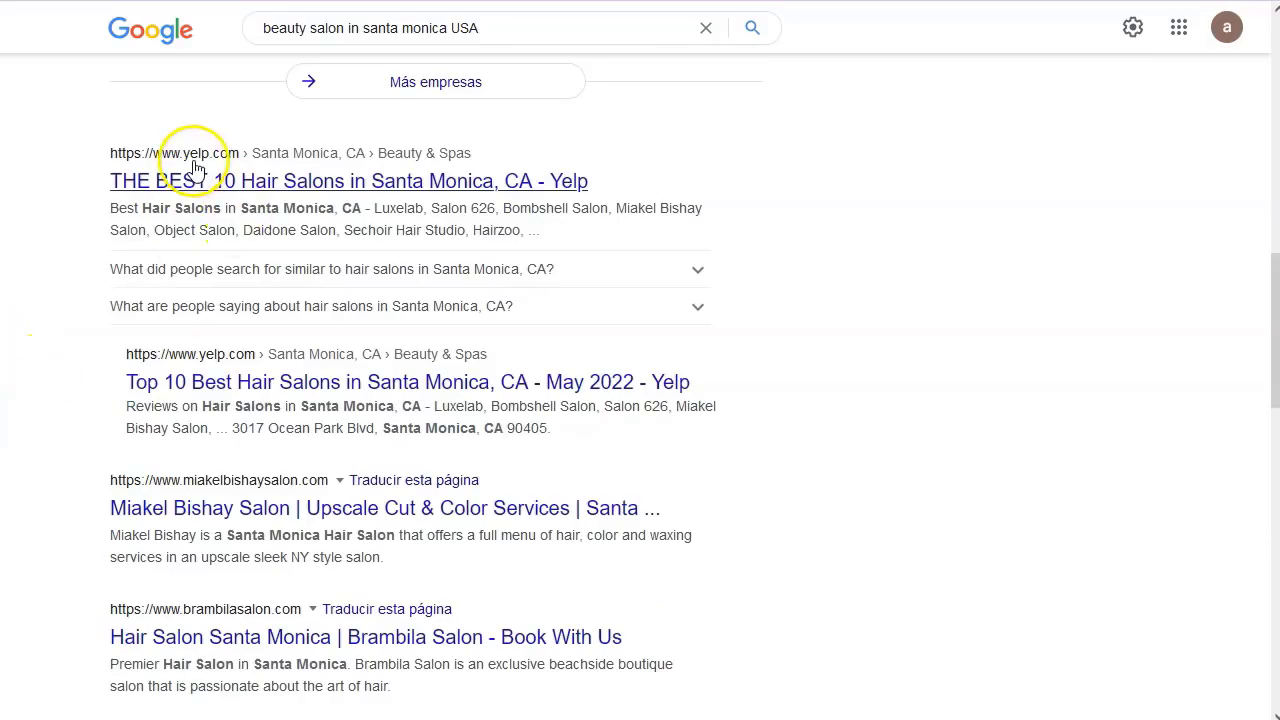
{"action": "scroll", "coordinate": [218, 510], "scroll_direction": "down", "scroll_amount": 4}
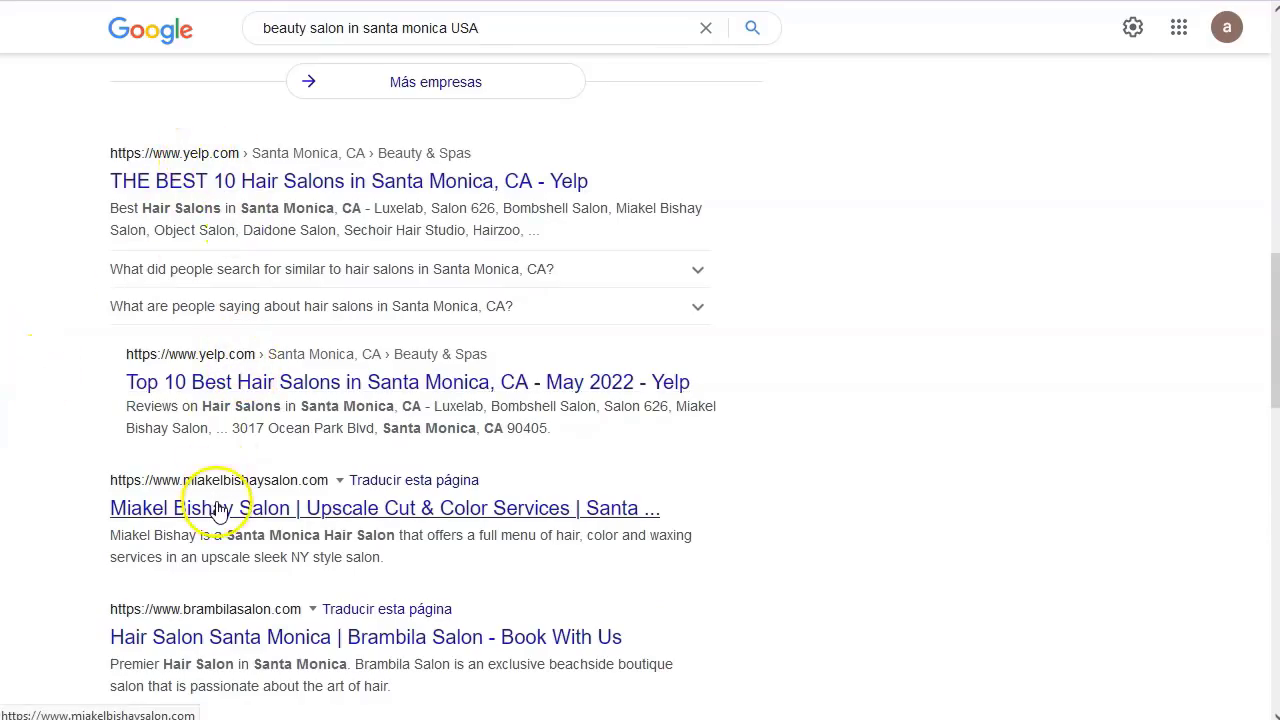
{"action": "scroll", "coordinate": [51, 466], "scroll_direction": "down", "scroll_amount": 2}
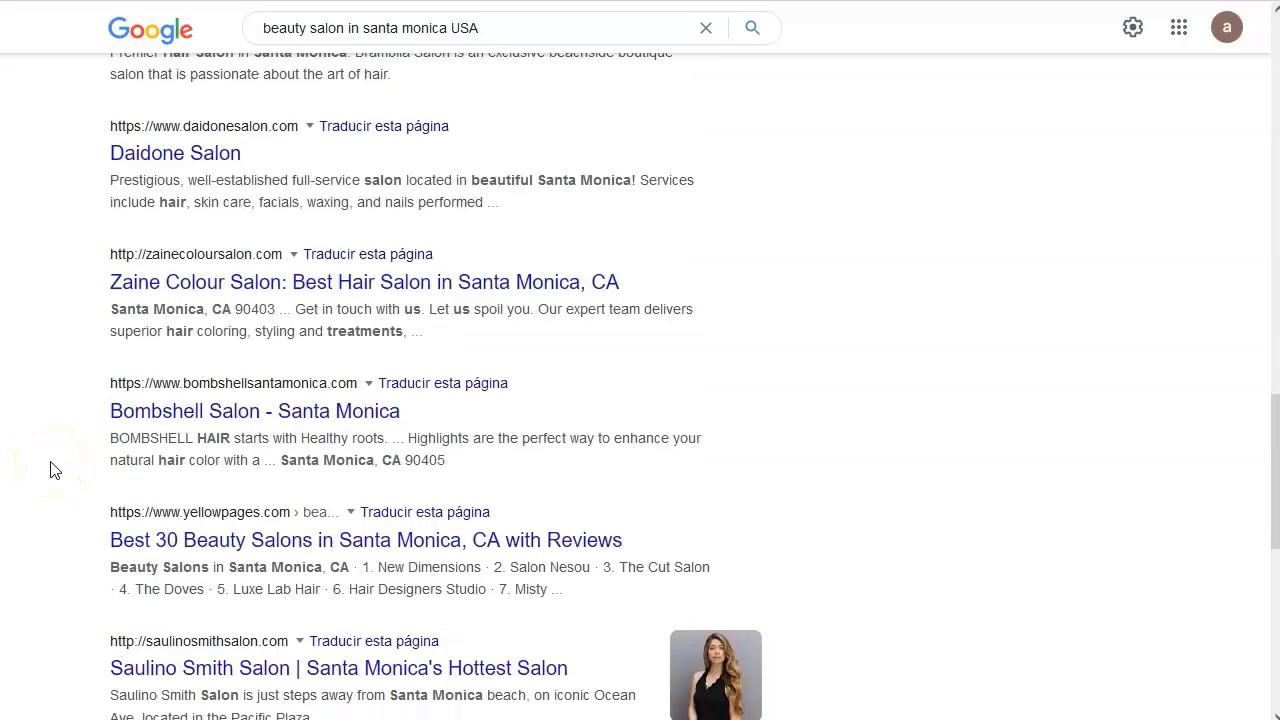
{"action": "scroll", "coordinate": [54, 470], "scroll_direction": "up", "scroll_amount": 5}
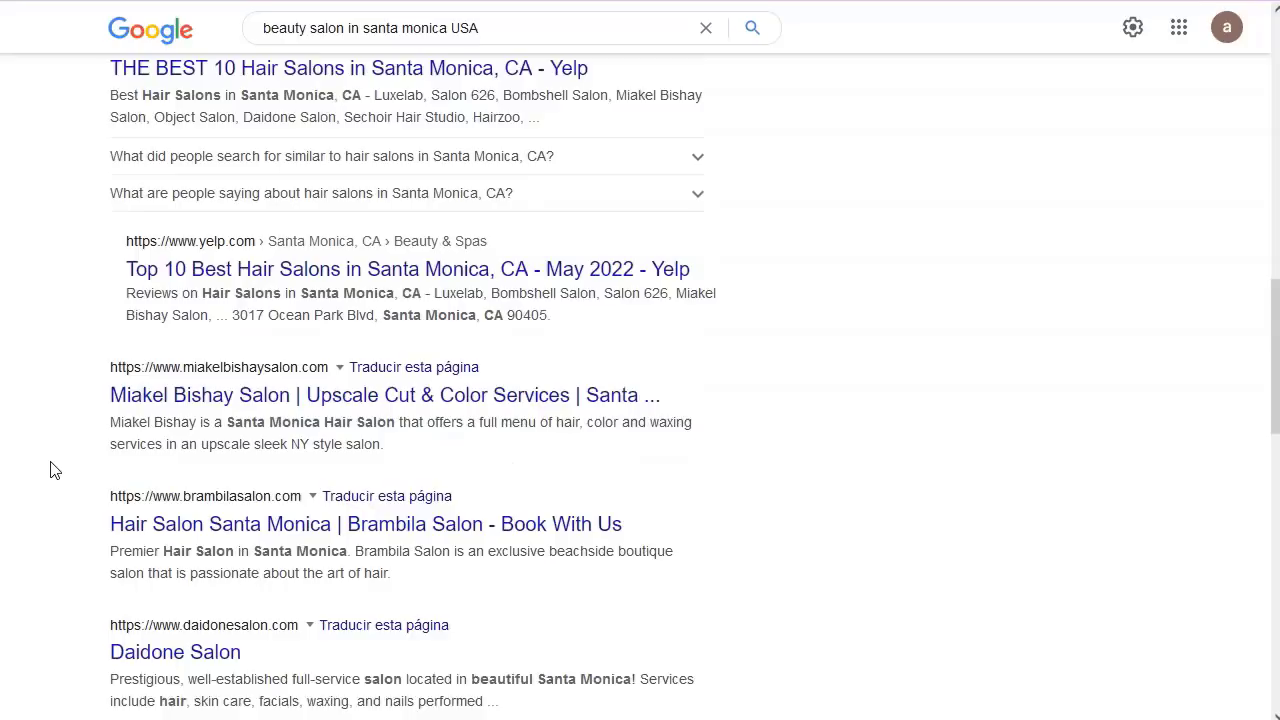
{"action": "scroll", "coordinate": [54, 470], "scroll_direction": "up", "scroll_amount": 2}
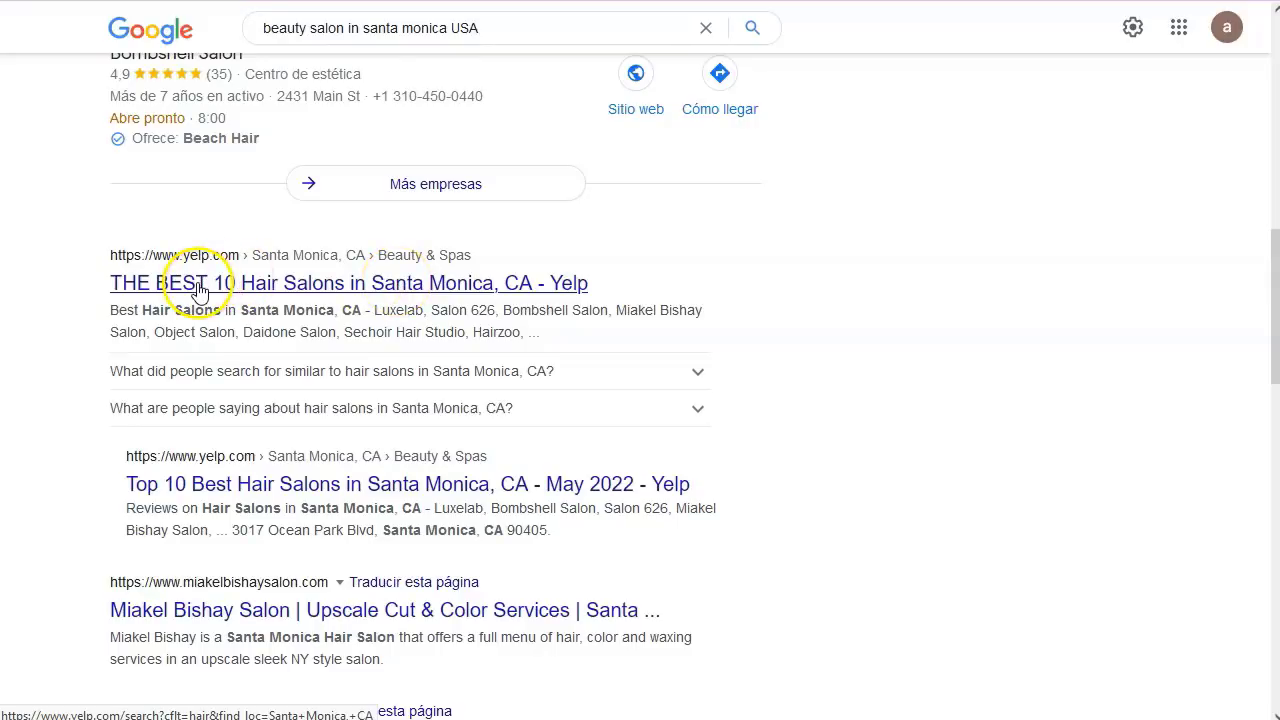
- Open Yelp's best 10 Santa Monica hair salons list, then Miakel Bishay Salon's website
{"action": "left_click", "coordinate": [328, 293]}
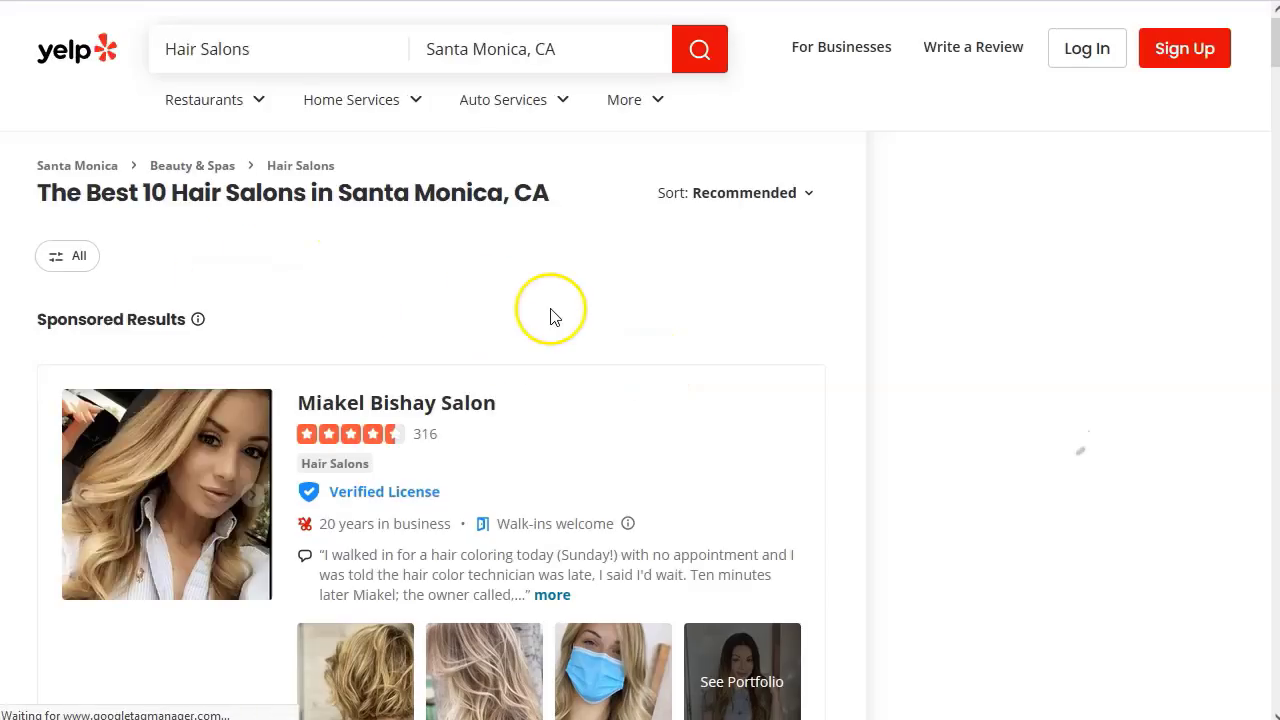
{"action": "left_click", "coordinate": [396, 402]}
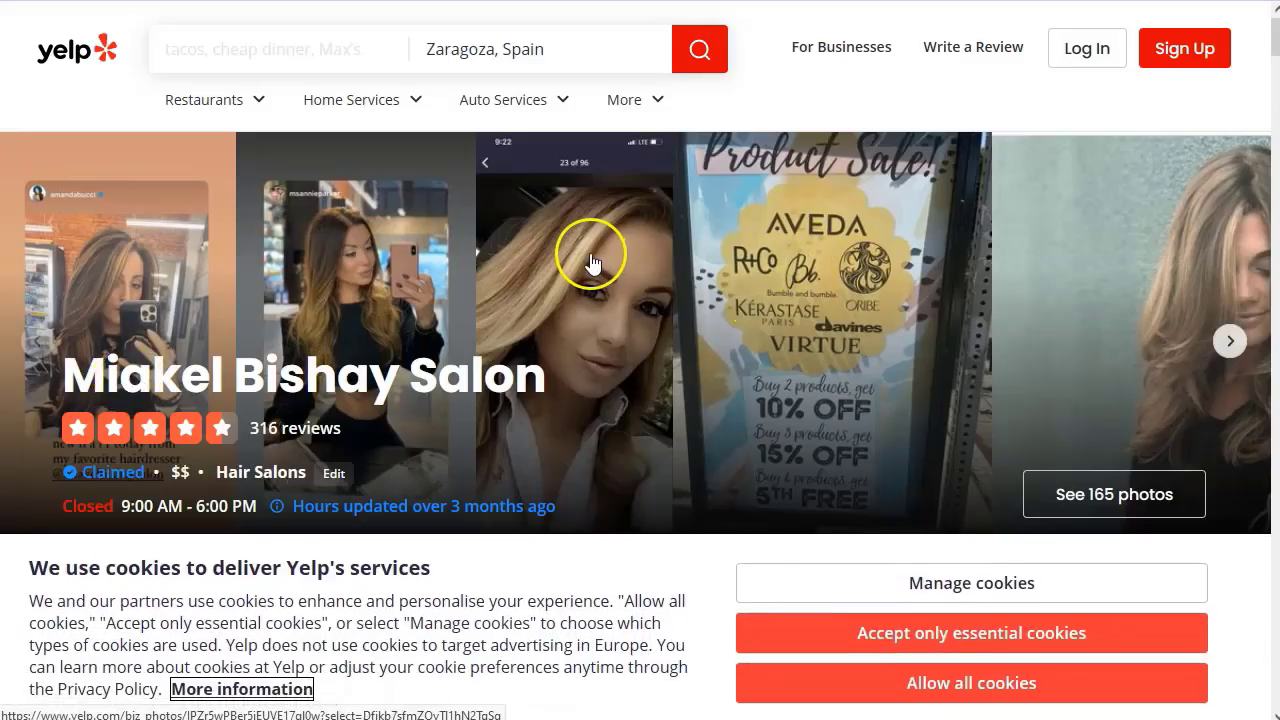
{"action": "scroll", "coordinate": [982, 510], "scroll_direction": "down", "scroll_amount": 10}
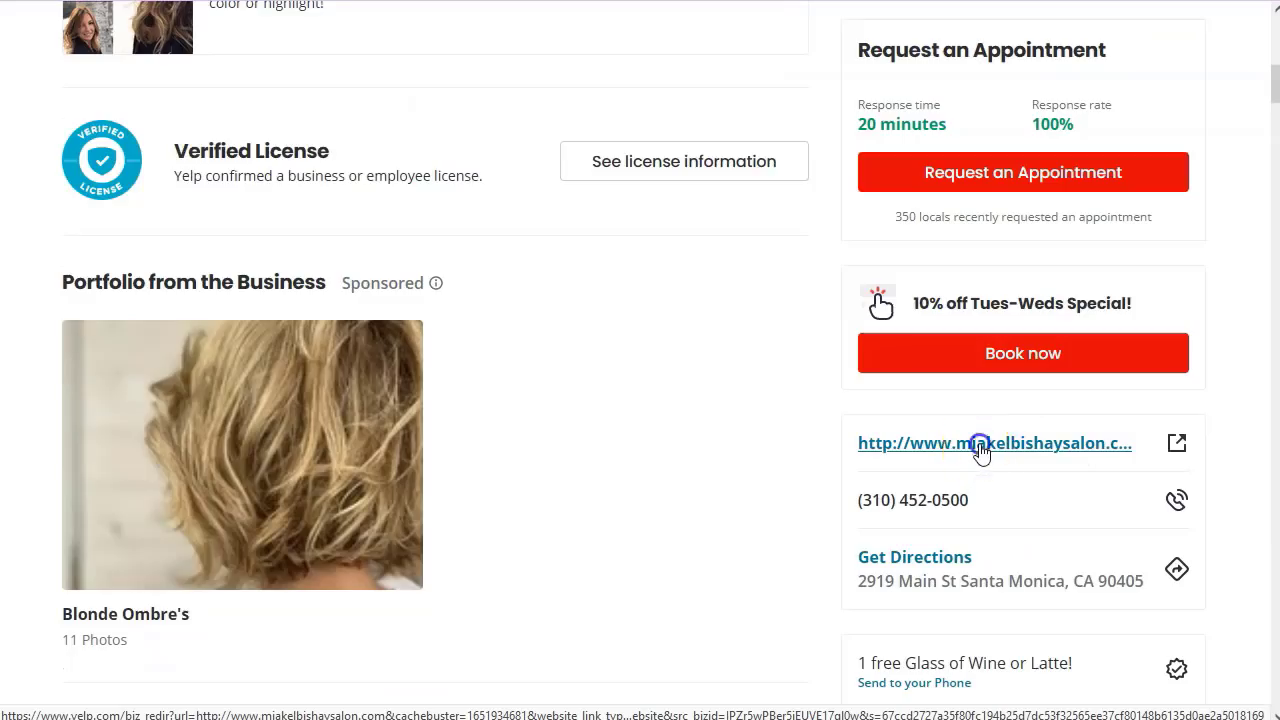
{"action": "left_click", "coordinate": [980, 445]}
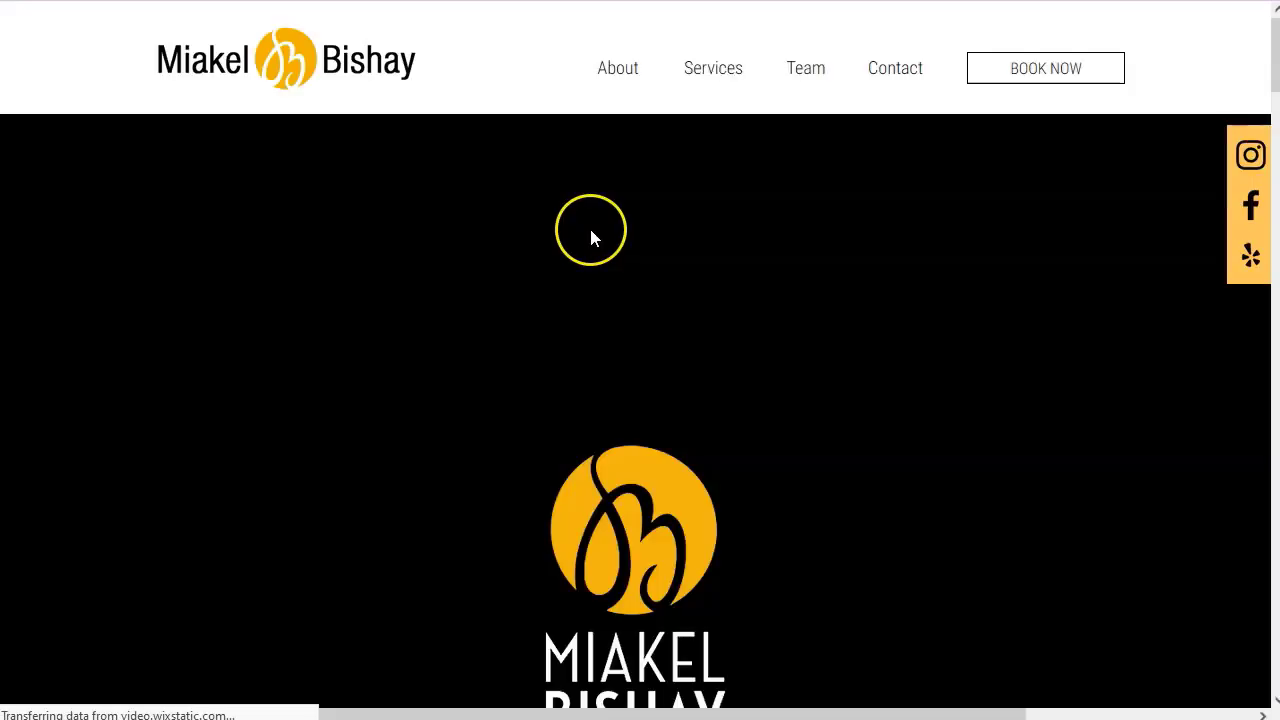